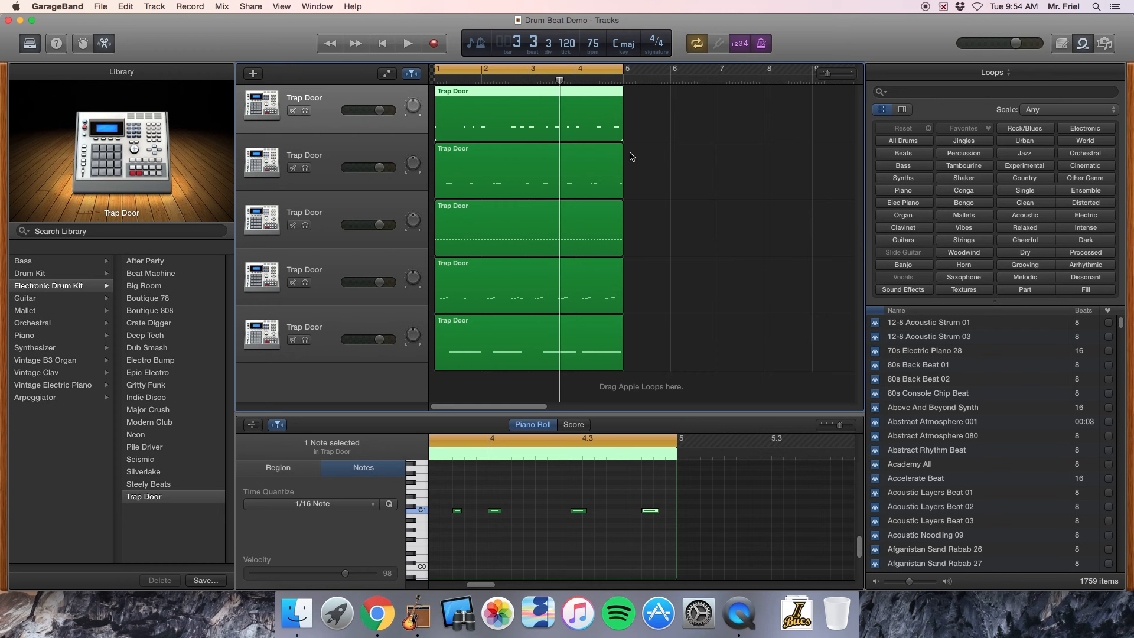
Step: Play the Drum Beat Demo project from the beginning of the song and stop playback
{"action": "key", "text": "Return"}
{"action": "key", "text": "space"}
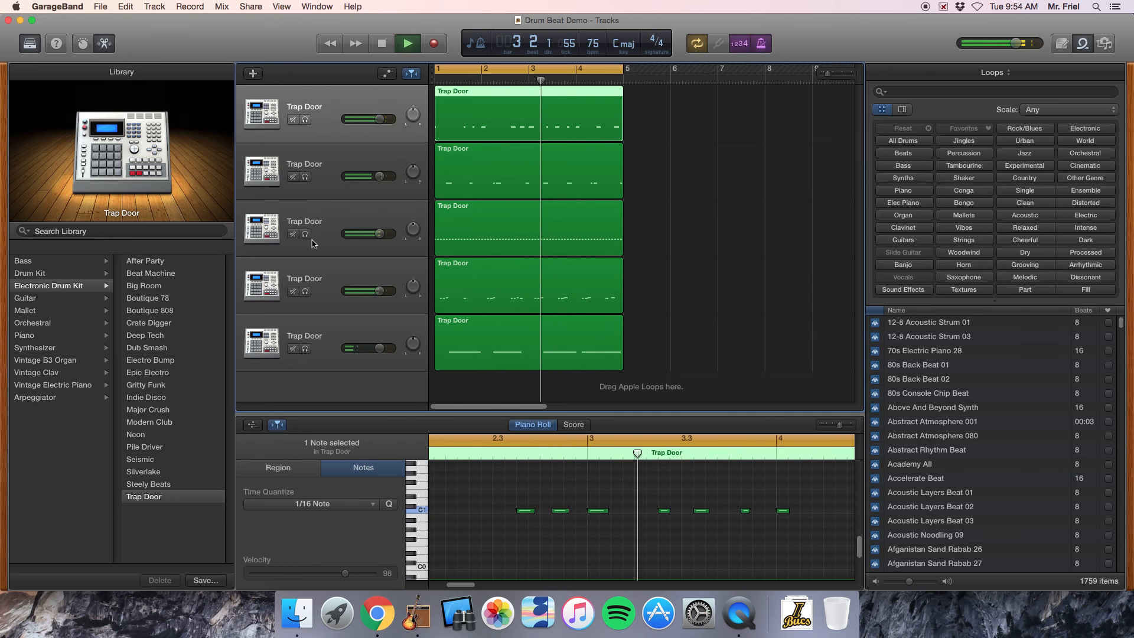
{"action": "key", "text": "space"}
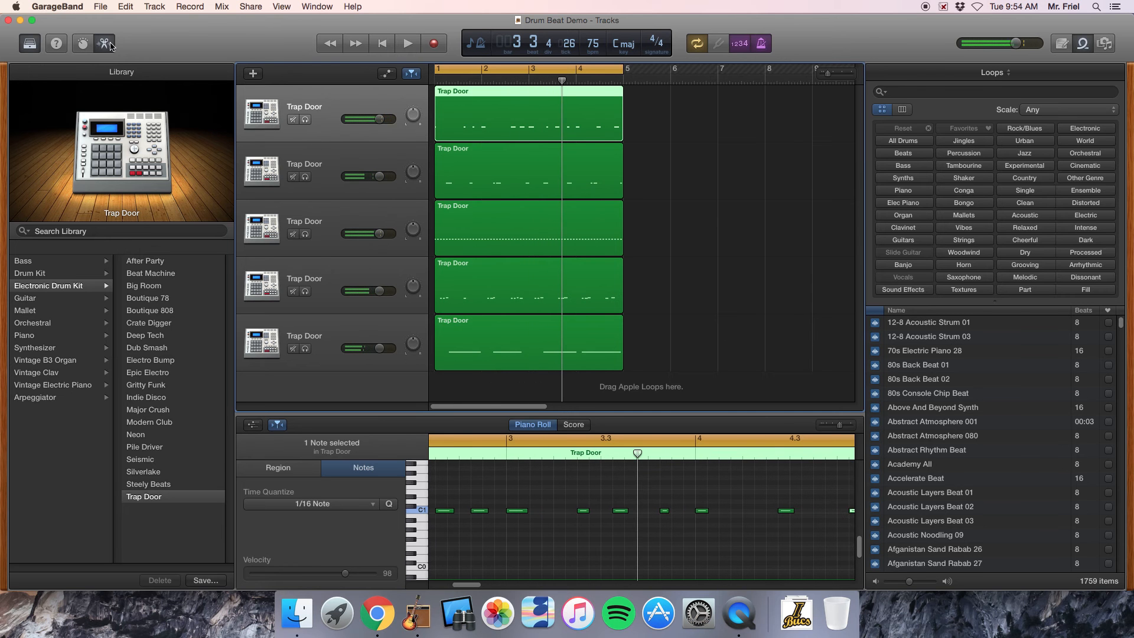
Step: Close the Drum Beat Demo project and create a new empty project with one software instrument track
{"action": "left_click", "coordinate": [8, 20]}
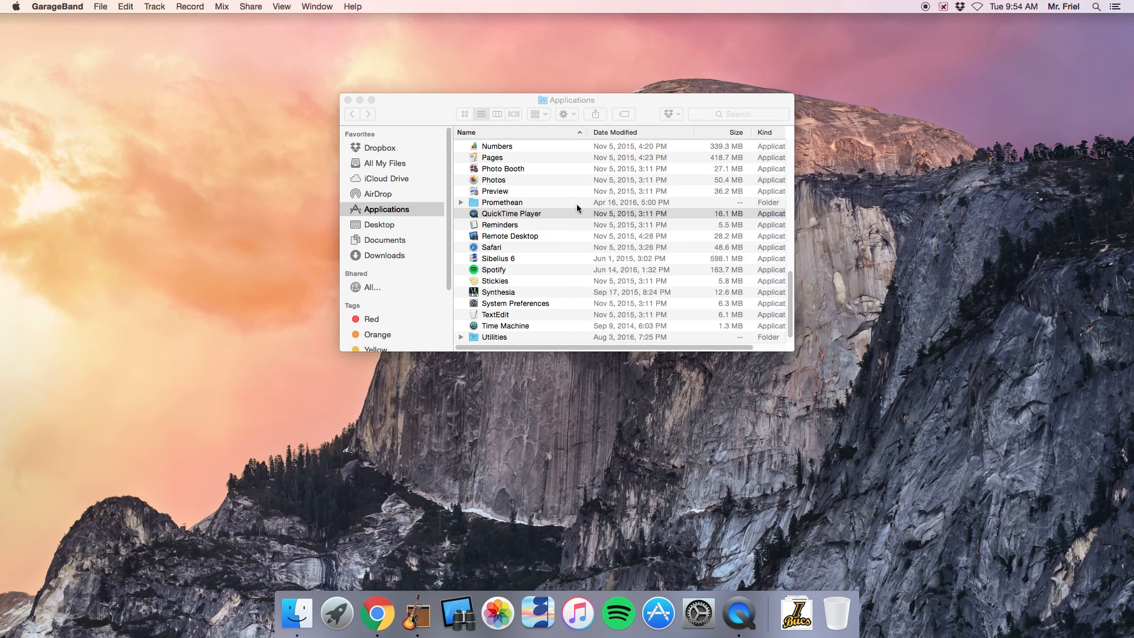
{"action": "key", "text": "super+n"}
{"action": "left_click", "coordinate": [818, 377]}
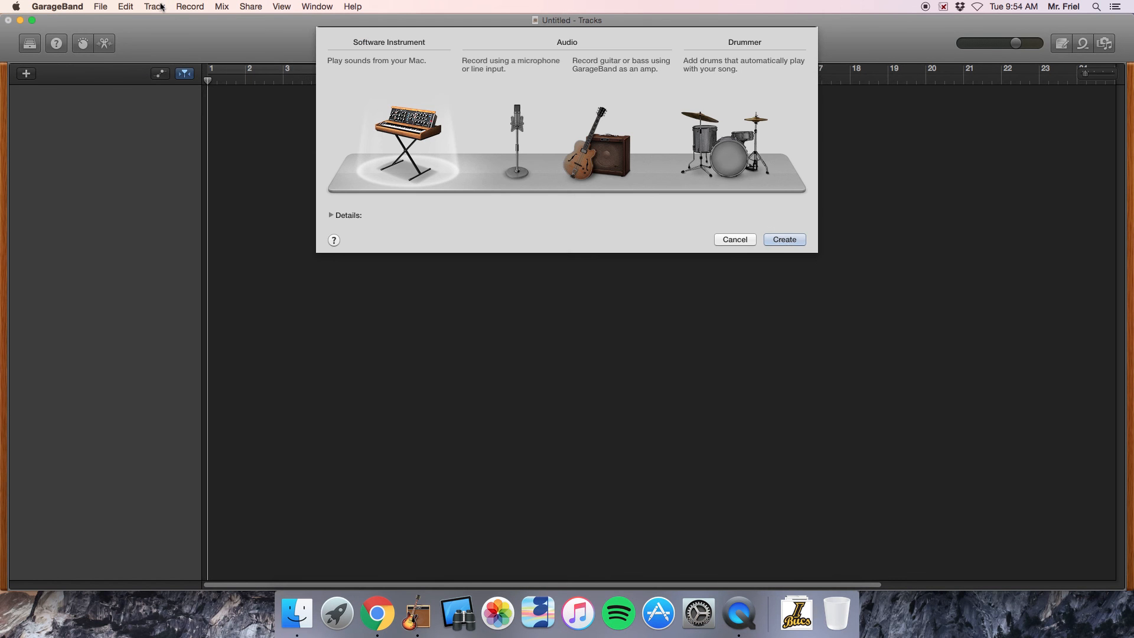
{"action": "left_click", "coordinate": [155, 6]}
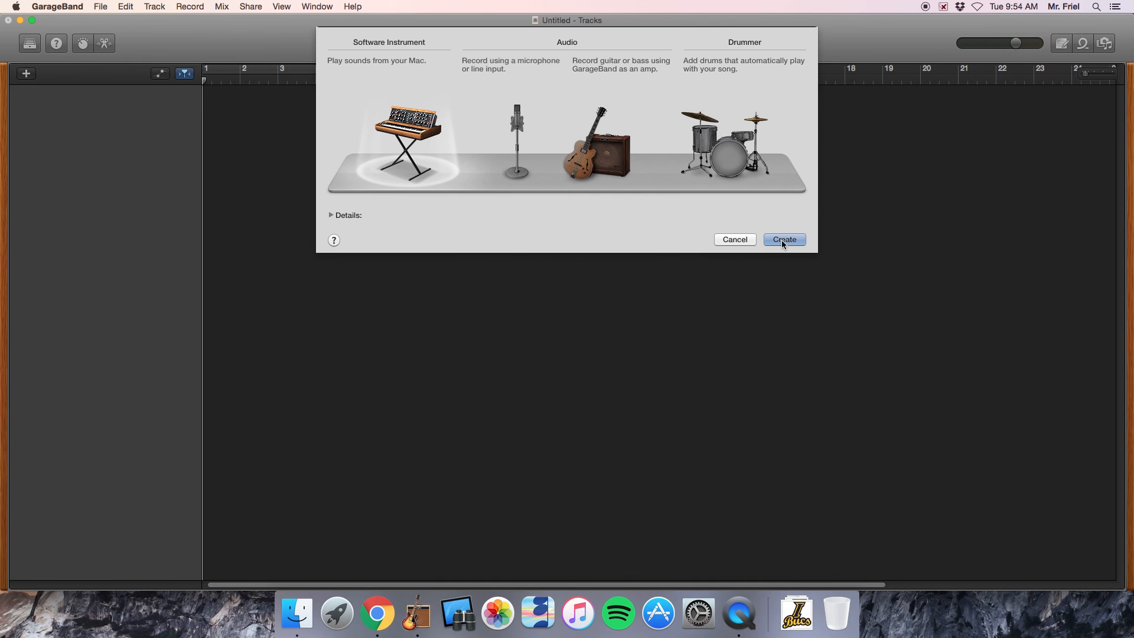
{"action": "left_click", "coordinate": [782, 240]}
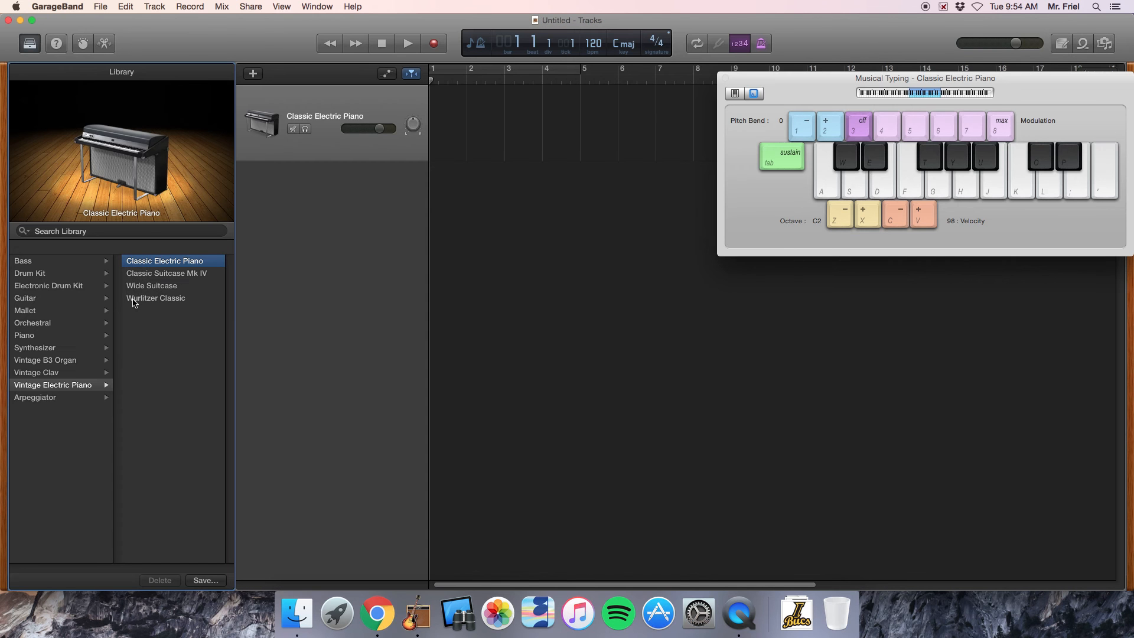
Step: Assign the Scientific Method patch from the Drum Kit category to the track
{"action": "left_click", "coordinate": [32, 274]}
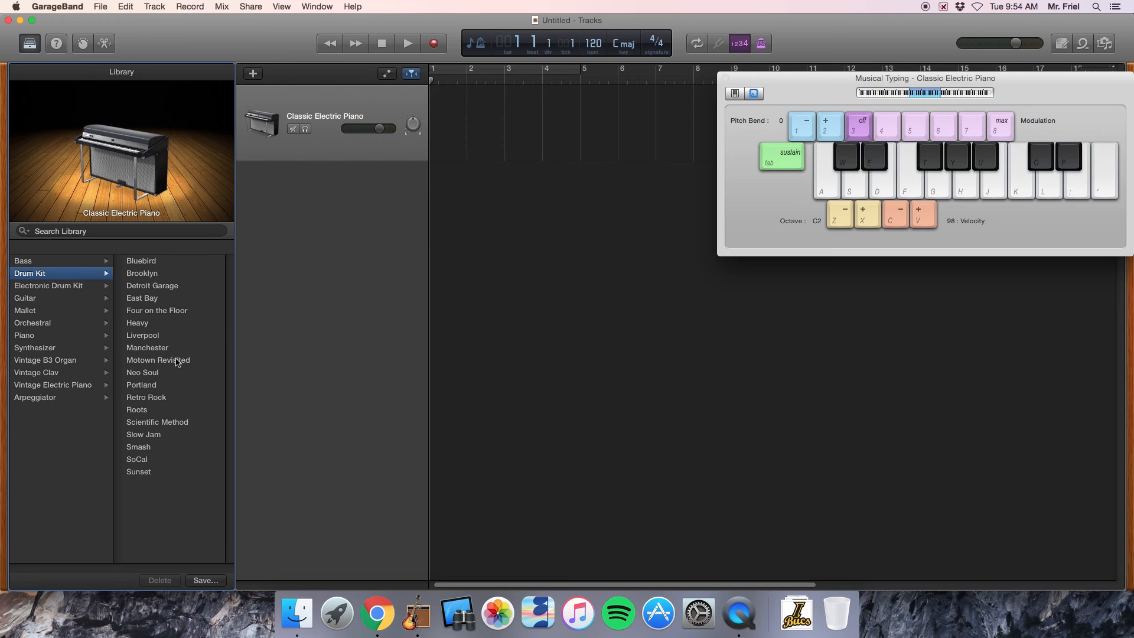
{"action": "left_click", "coordinate": [180, 426]}
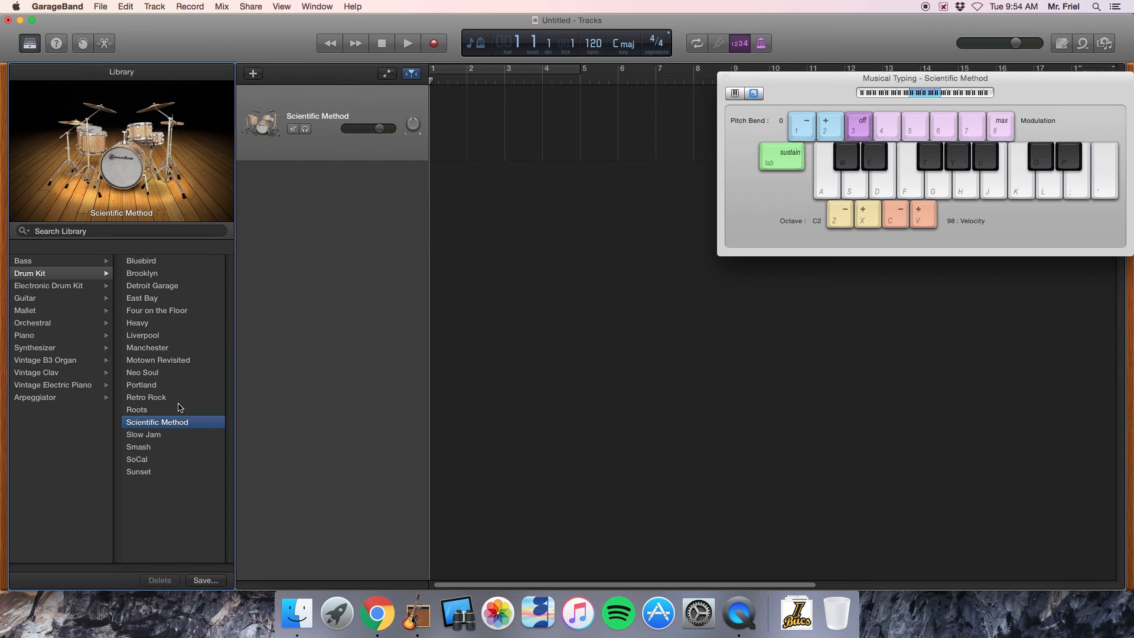
Step: Audition the drum kit's sounds with Musical Typing in octave C2, and lower the octave to C1 to play the kick drum
{"action": "key", "text": "s"}
{"action": "key", "text": "d"}
{"action": "key", "text": "f"}
{"action": "key", "text": "g"}
{"action": "key", "text": "h"}
{"action": "key", "text": "a"}
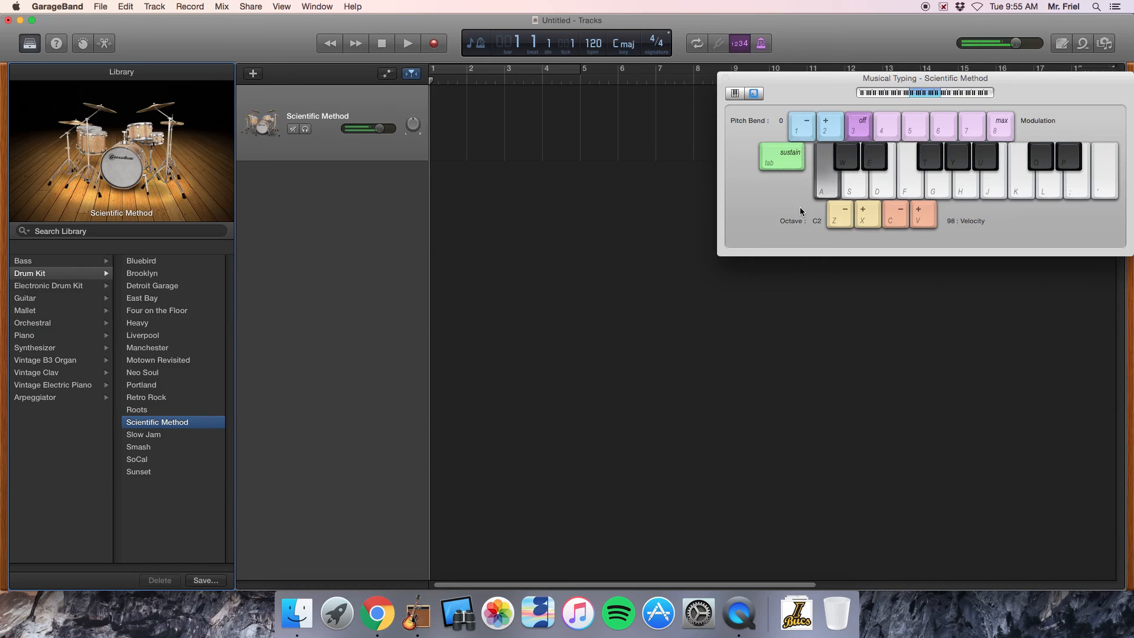
{"action": "key", "text": "z"}
{"action": "key", "text": "a"}
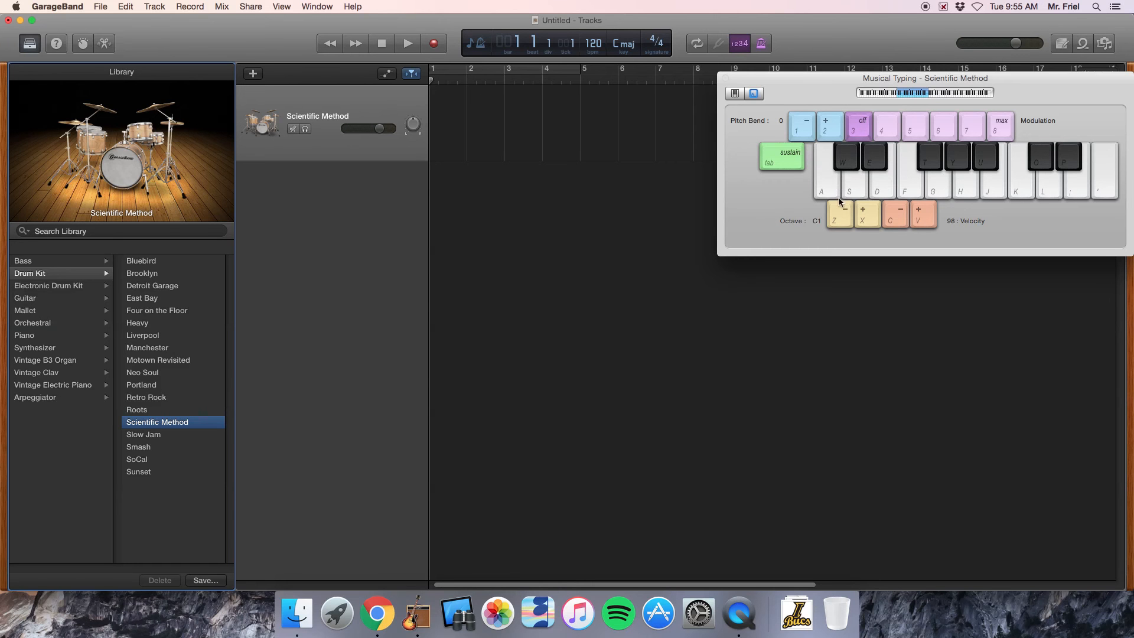
Step: Hide the Musical Typing keyboard, show it again and play the kick drum a few times
{"action": "left_click", "coordinate": [317, 7]}
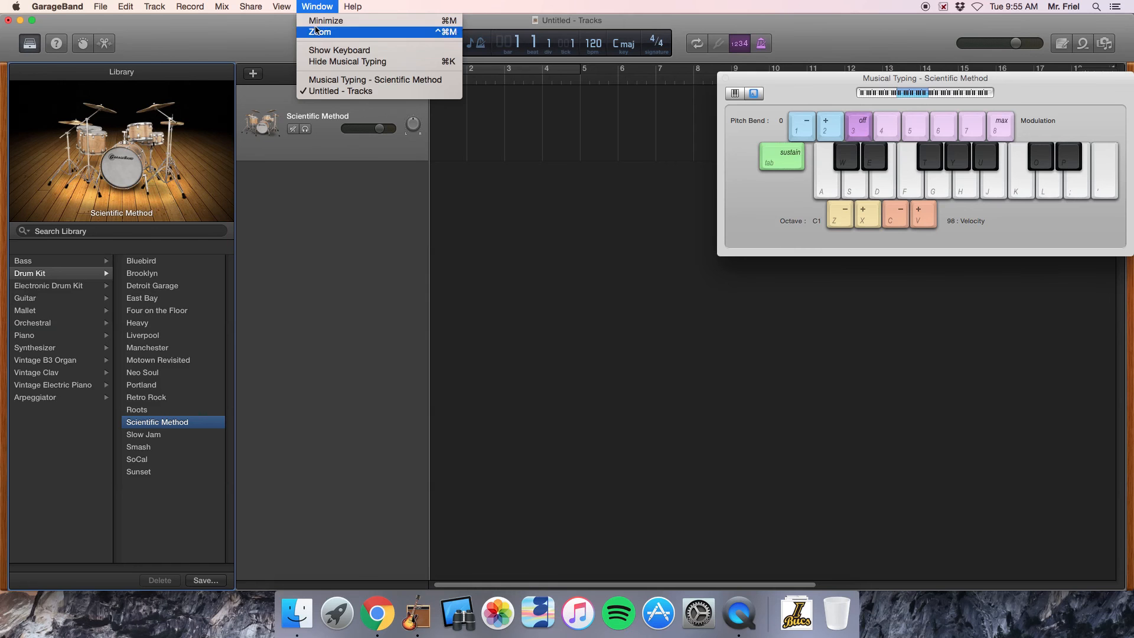
{"action": "left_click", "coordinate": [331, 62]}
{"action": "left_click", "coordinate": [317, 7]}
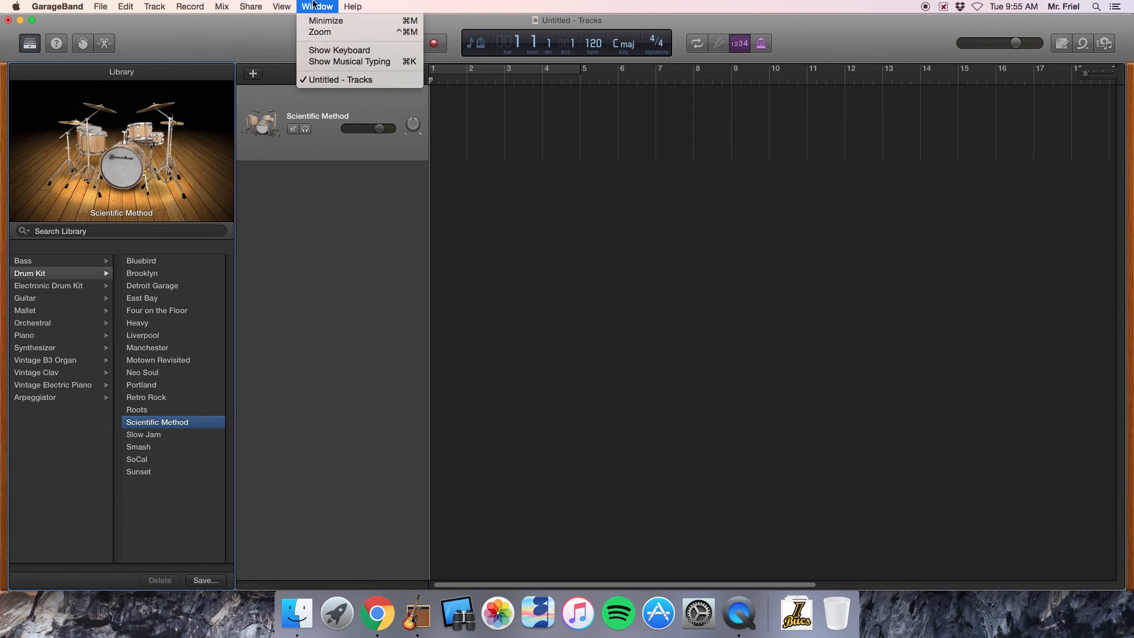
{"action": "left_click", "coordinate": [330, 60]}
{"action": "key", "text": "a"}
{"action": "key", "text": "a"}
{"action": "key", "text": "a"}
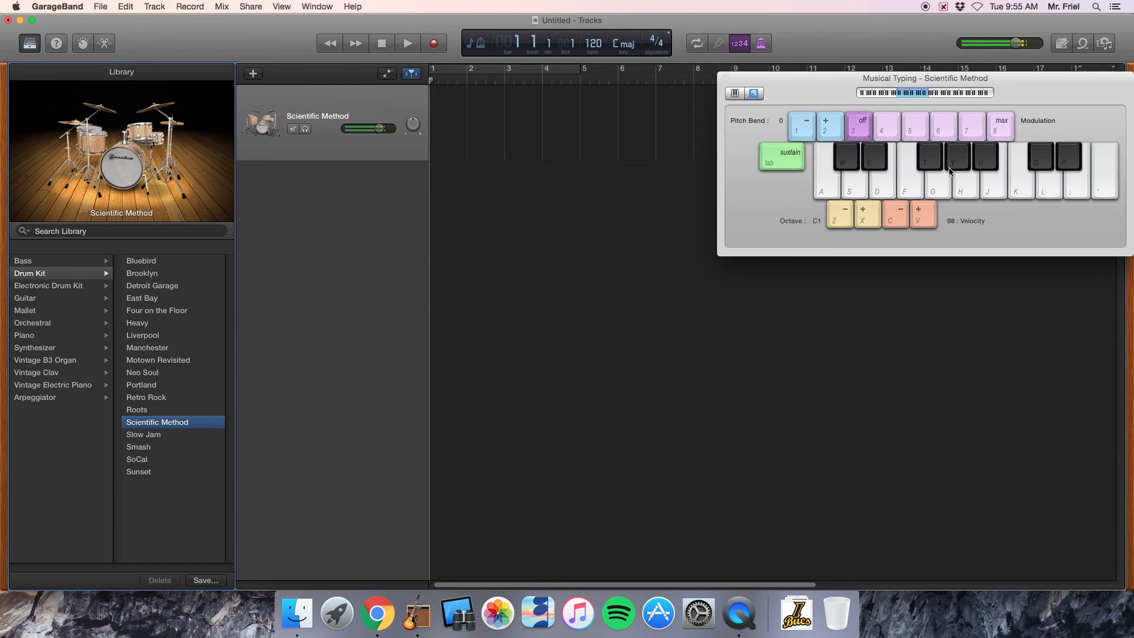
Step: Lower the Musical Typing octave to C0 and audition the drum sounds in that range
{"action": "key", "text": "z"}
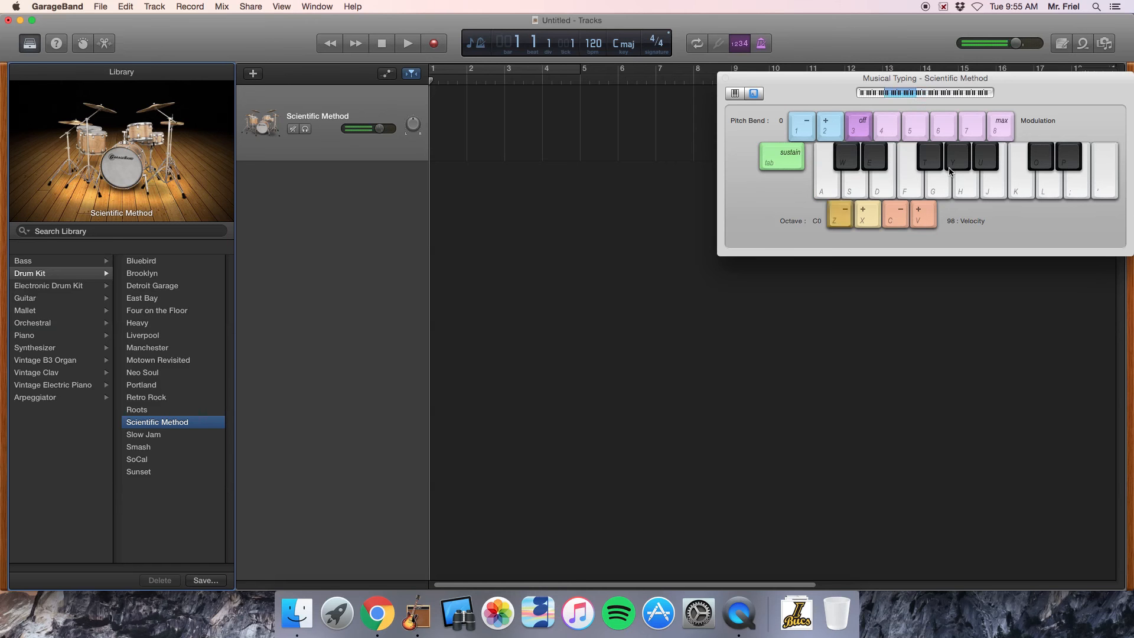
{"action": "key", "text": "a"}
{"action": "key", "text": "s"}
{"action": "key", "text": "d"}
{"action": "key", "text": "f"}
{"action": "key", "text": "g"}
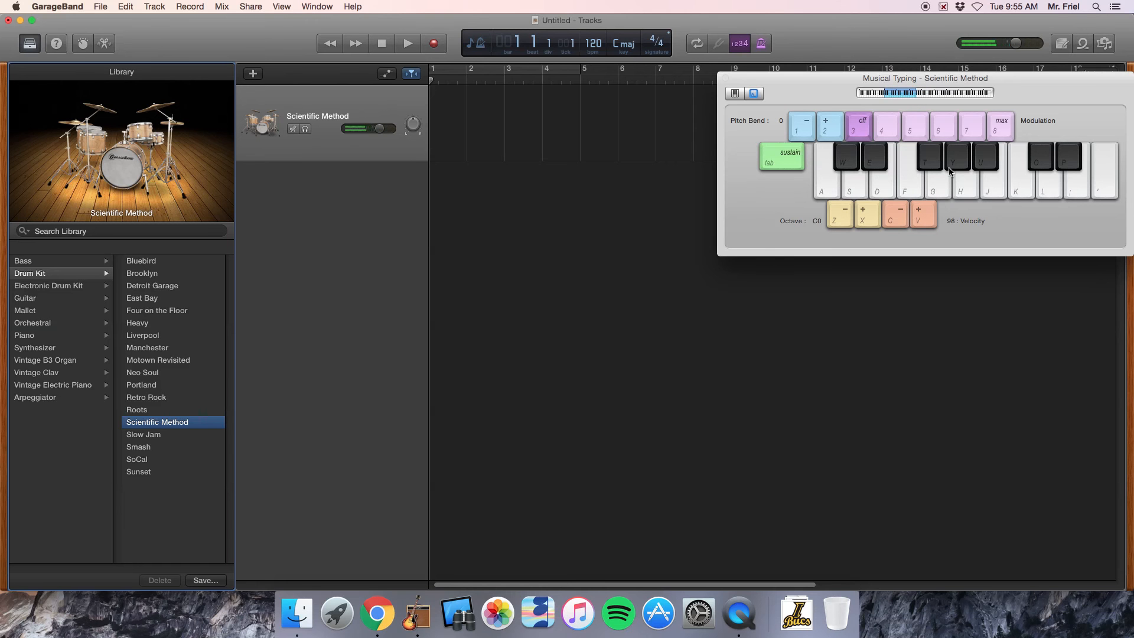
{"action": "key", "text": "j"}
{"action": "key", "text": "k"}
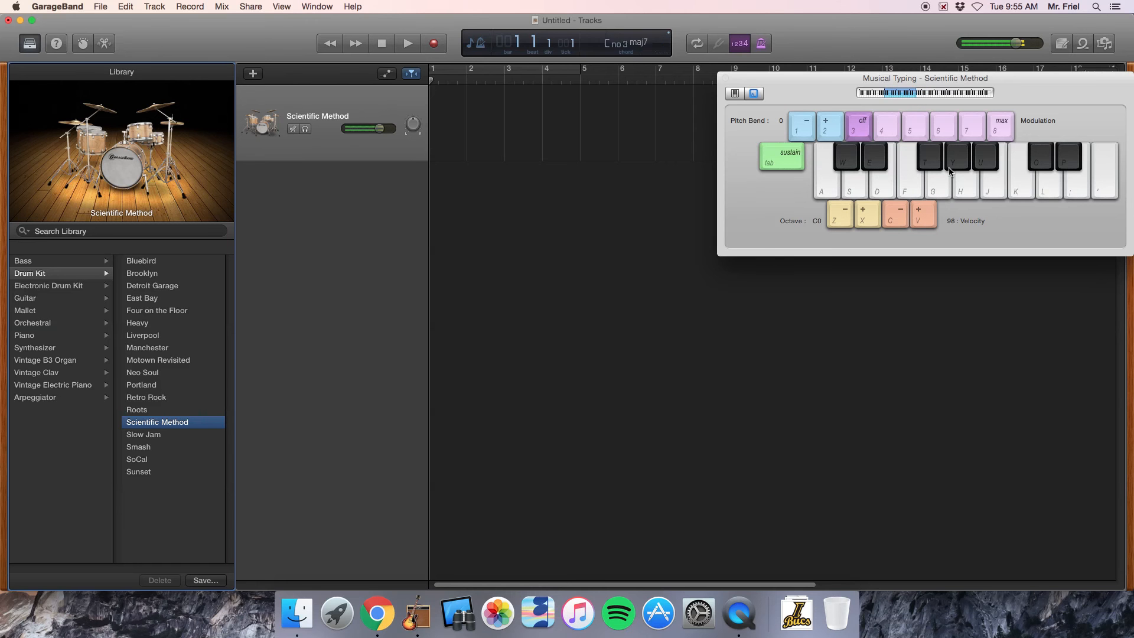
{"action": "key", "text": "j"}
{"action": "key", "text": "k"}
{"action": "key", "text": "j"}
Step: Lower the Musical Typing octave to C-1 and audition the drum sounds in that range
{"action": "key", "text": "z"}
{"action": "key", "text": "f"}
{"action": "key", "text": "g"}
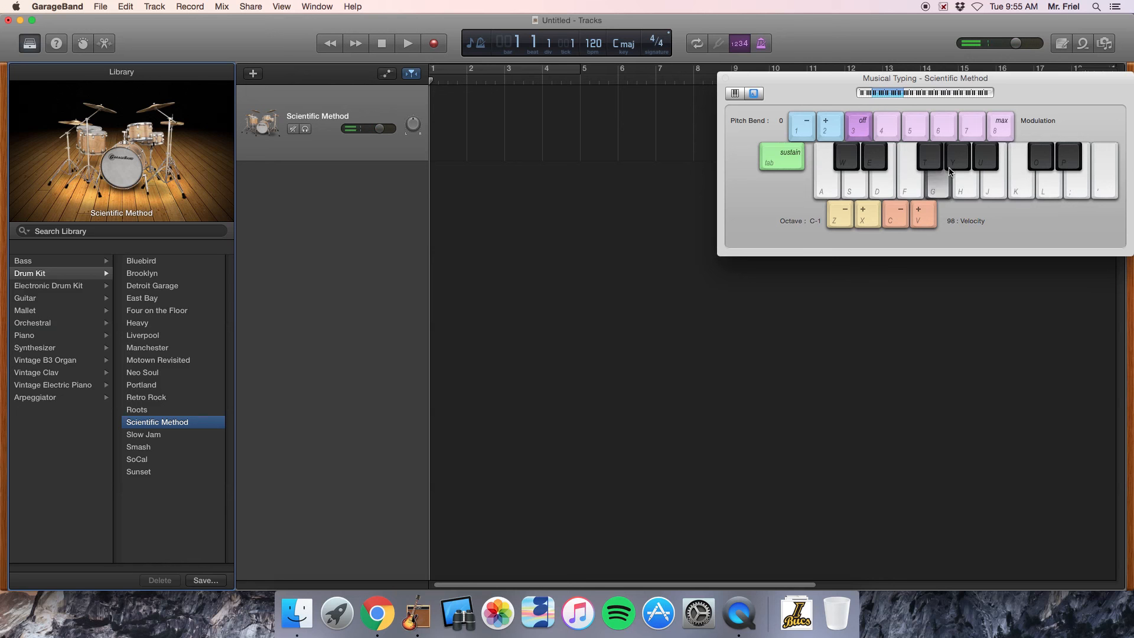
{"action": "key", "text": "j"}
{"action": "key", "text": "k"}
Step: Raise the Musical Typing octave back to C1, auditioning drum sounds in C0 and C1
{"action": "key", "text": "x"}
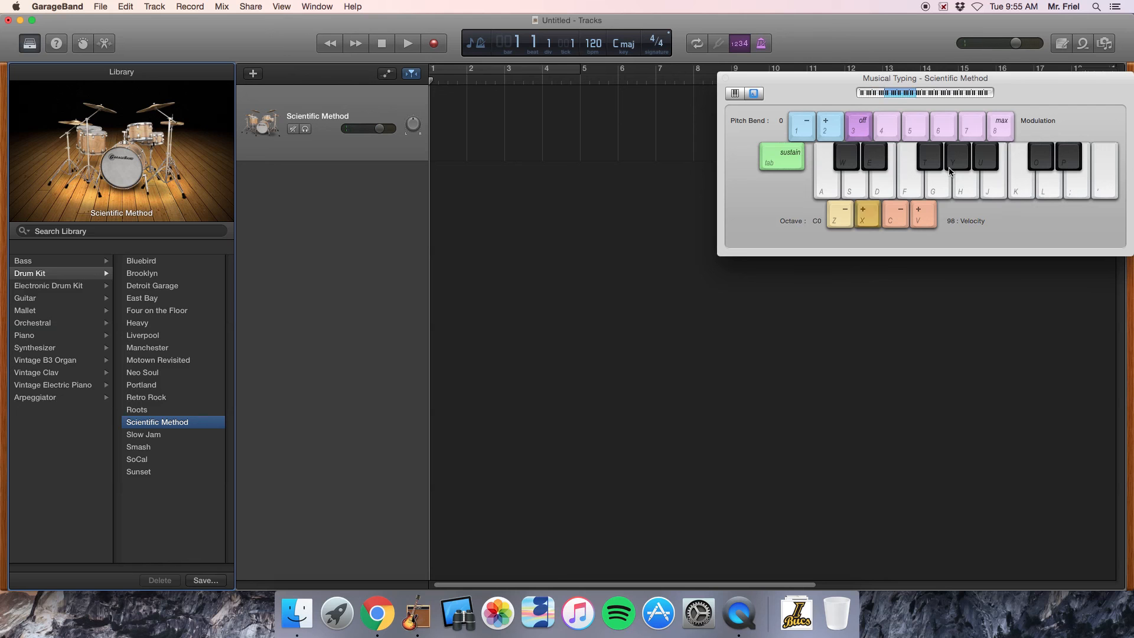
{"action": "key", "text": "a"}
{"action": "key", "text": "s"}
{"action": "key", "text": "k"}
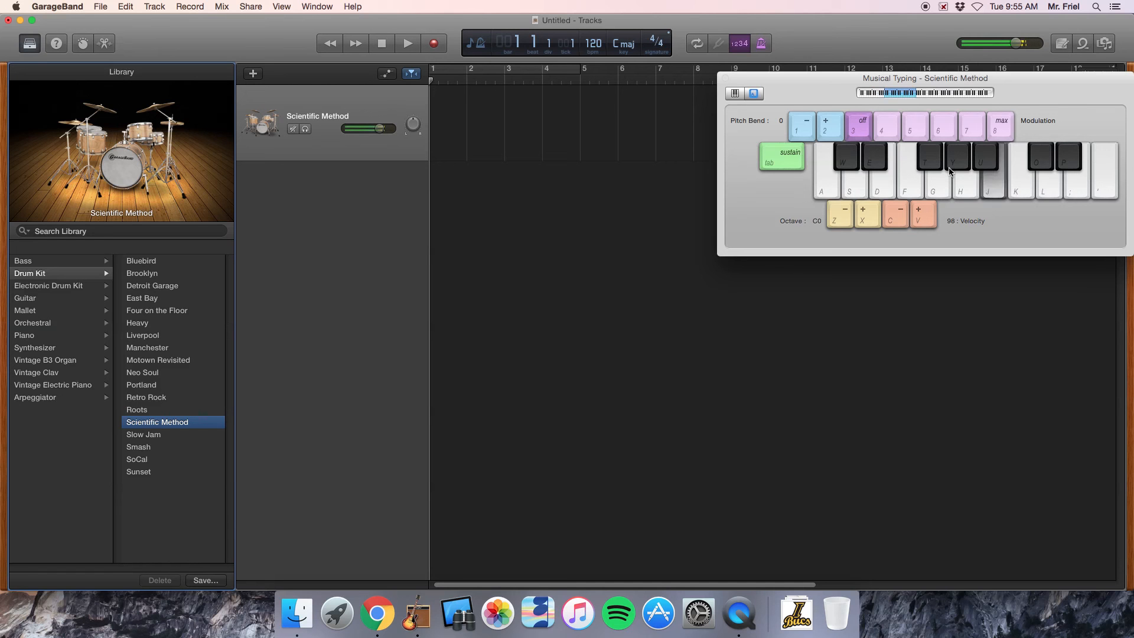
{"action": "key", "text": "j"}
{"action": "key", "text": "x"}
{"action": "key", "text": "a"}
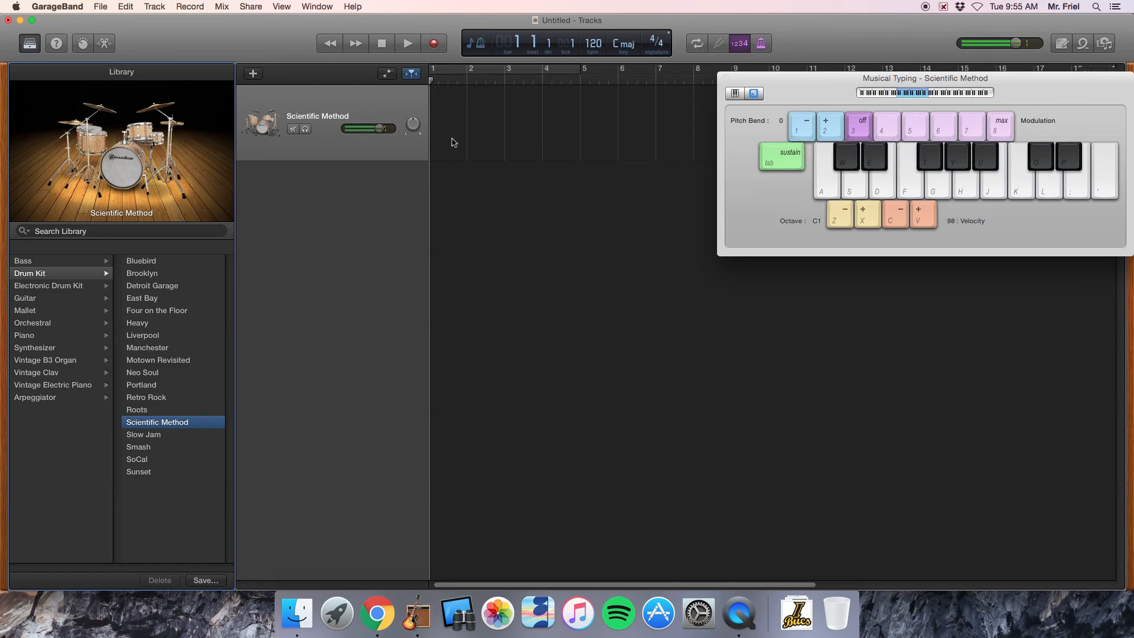
Step: Turn on the cycle area over bars 1 to 4 and set the recording count-in to 1 bar
{"action": "left_click", "coordinate": [697, 43]}
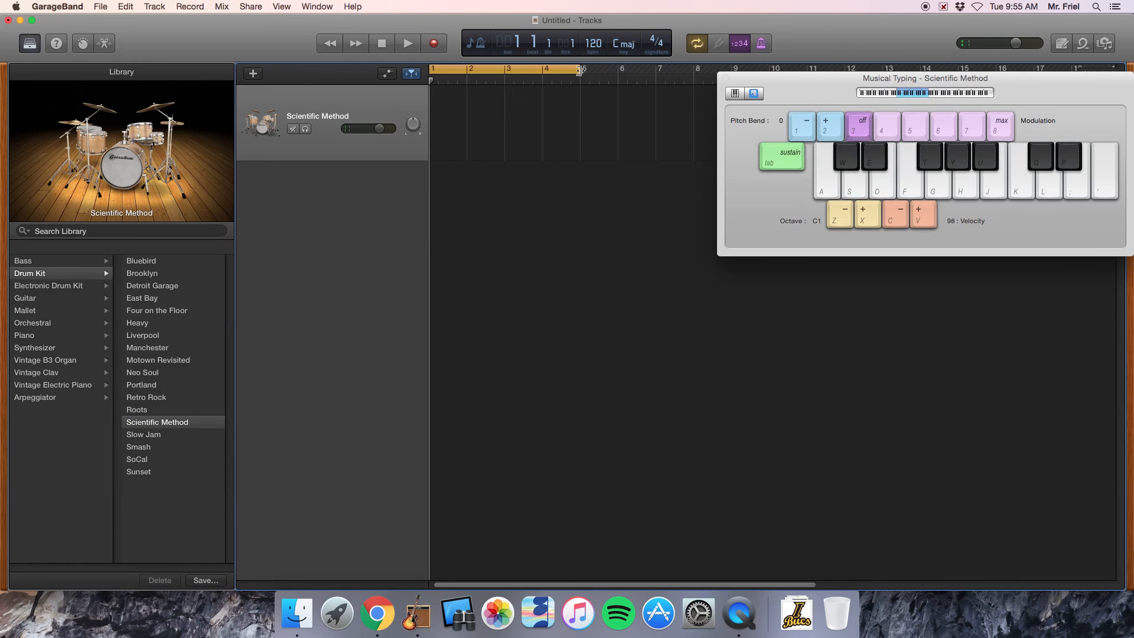
{"action": "mouse_move", "coordinate": [580, 71]}
{"action": "left_mouse_down"}
{"action": "mouse_move", "coordinate": [623, 72]}
{"action": "mouse_move", "coordinate": [565, 72]}
{"action": "mouse_move", "coordinate": [669, 73]}
{"action": "mouse_move", "coordinate": [580, 73]}
{"action": "left_mouse_up"}
{"action": "left_click", "coordinate": [190, 6]}
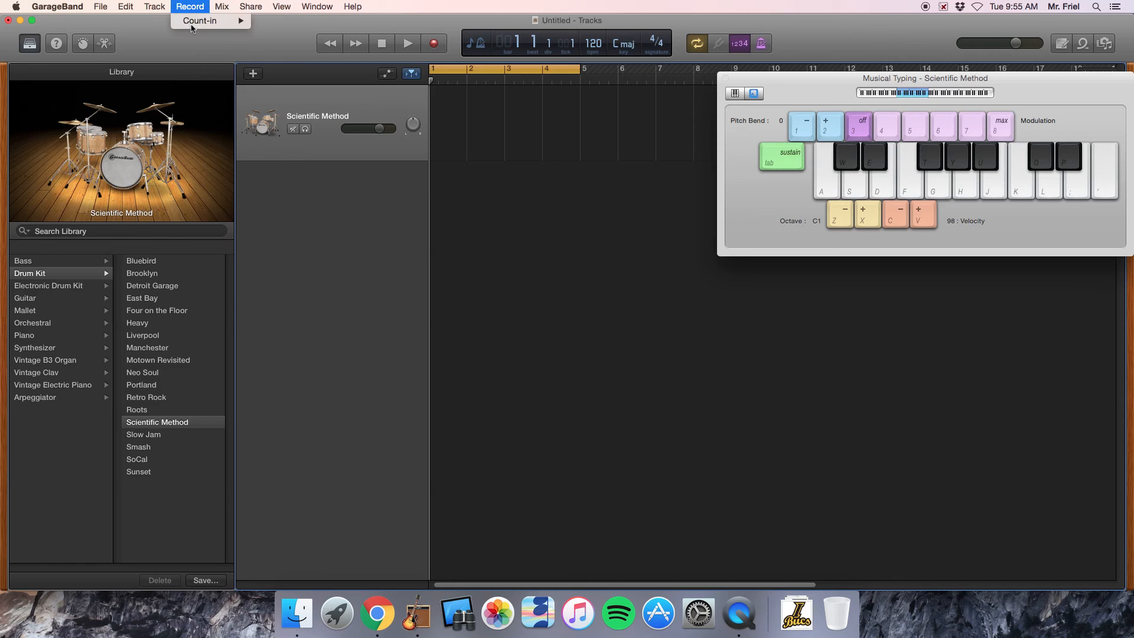
{"action": "mouse_move", "coordinate": [195, 21]}
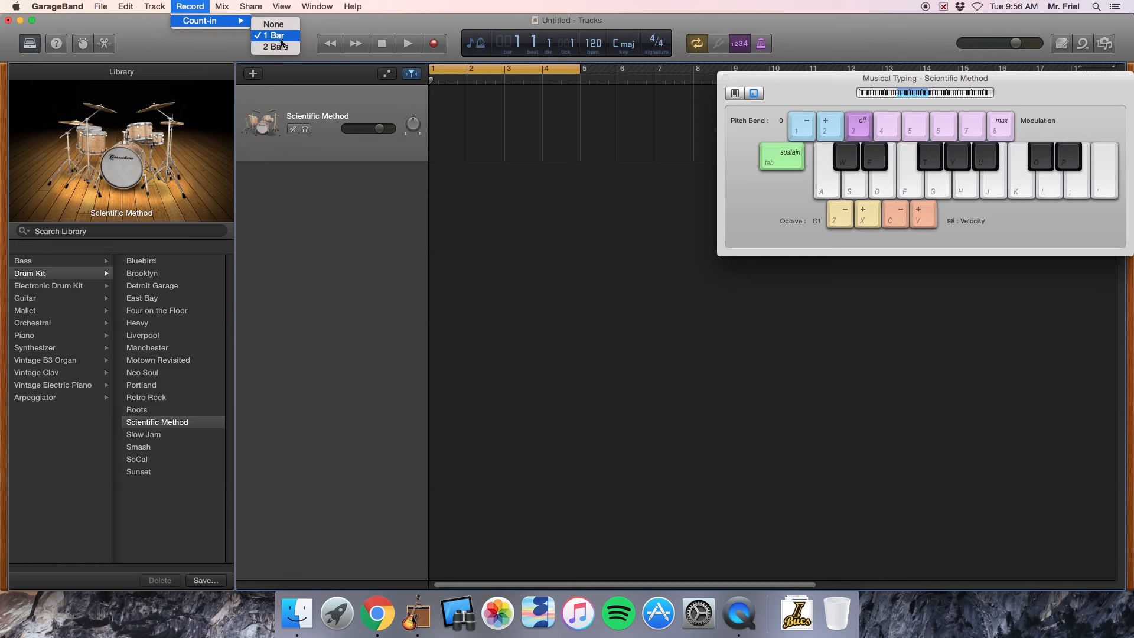
{"action": "left_click", "coordinate": [282, 38]}
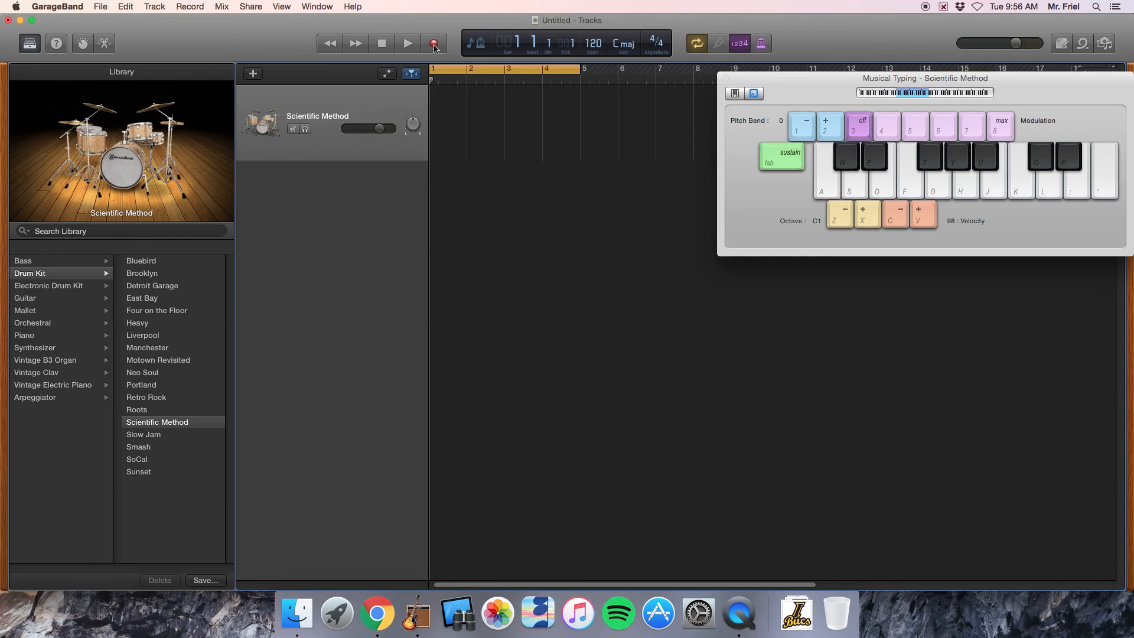
Step: Try to record a kick drum pattern on the Scientific Method track, stop early and undo the take
{"action": "key", "text": "a"}
{"action": "key", "text": "a"}
{"action": "left_click", "coordinate": [437, 45]}
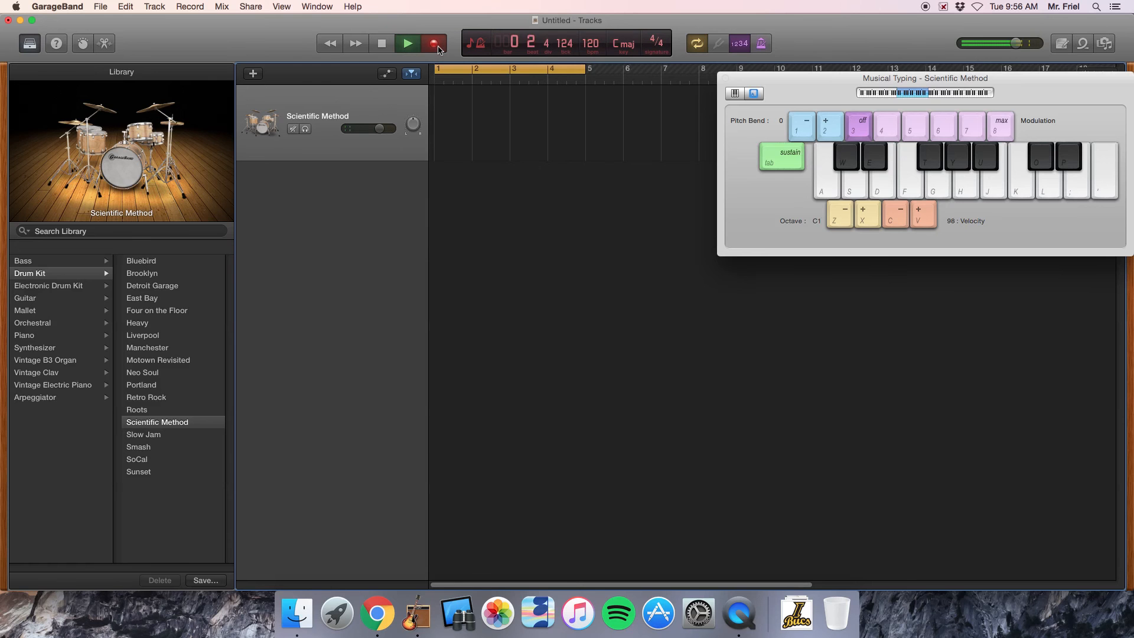
{"action": "key", "text": "a"}
{"action": "key", "text": "a"}
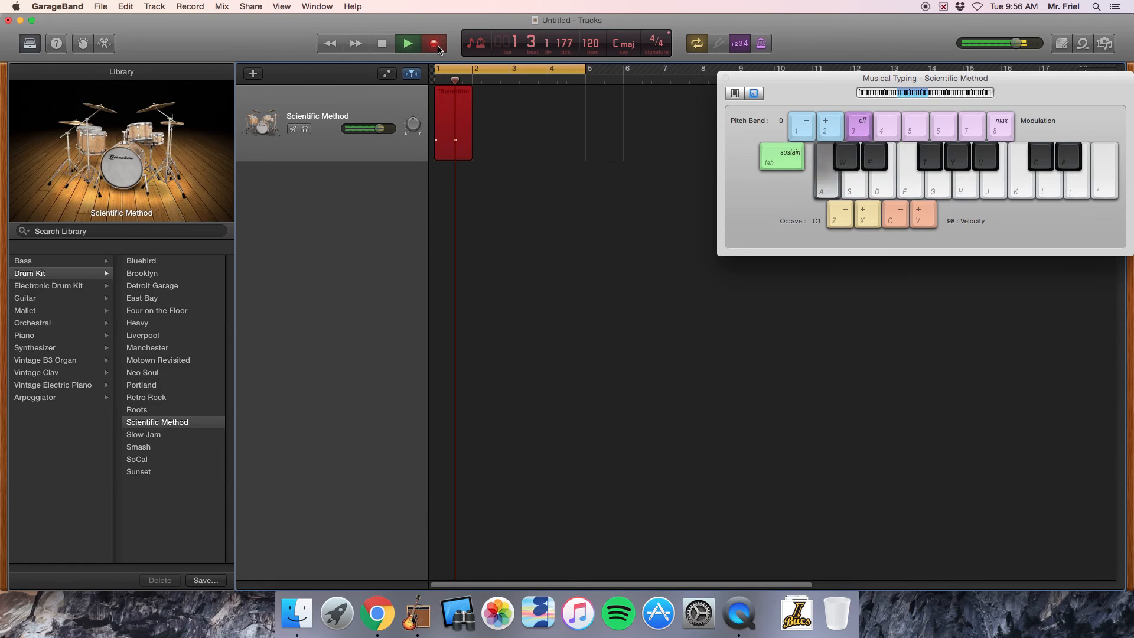
{"action": "key", "text": "a"}
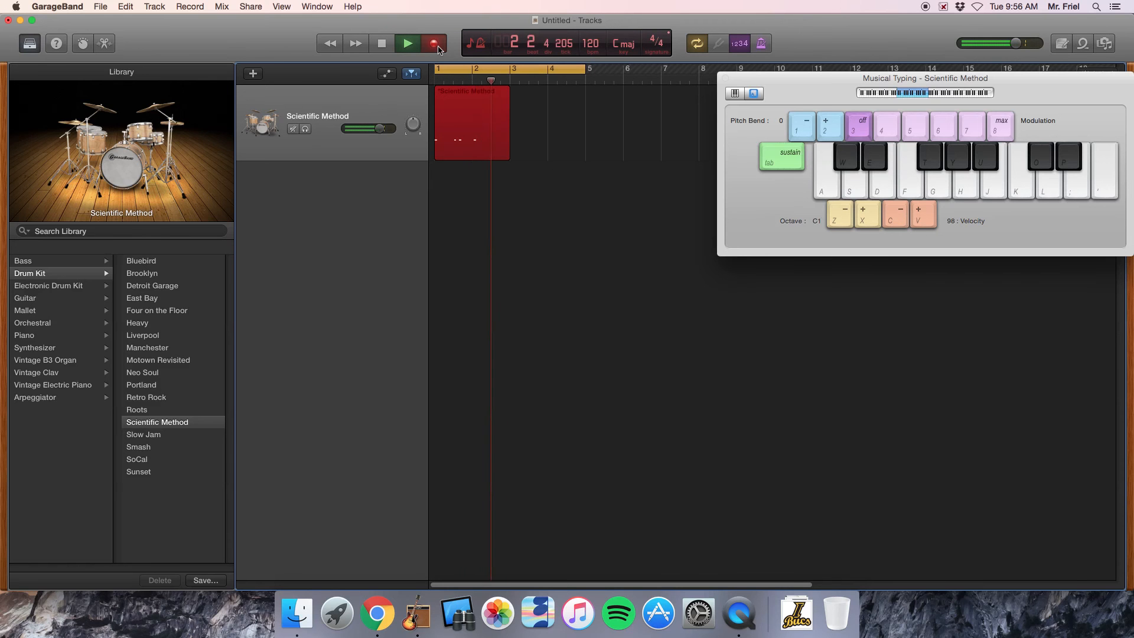
{"action": "key", "text": "a"}
{"action": "key", "text": "a"}
{"action": "key", "text": "space"}
{"action": "key", "text": "super+z"}
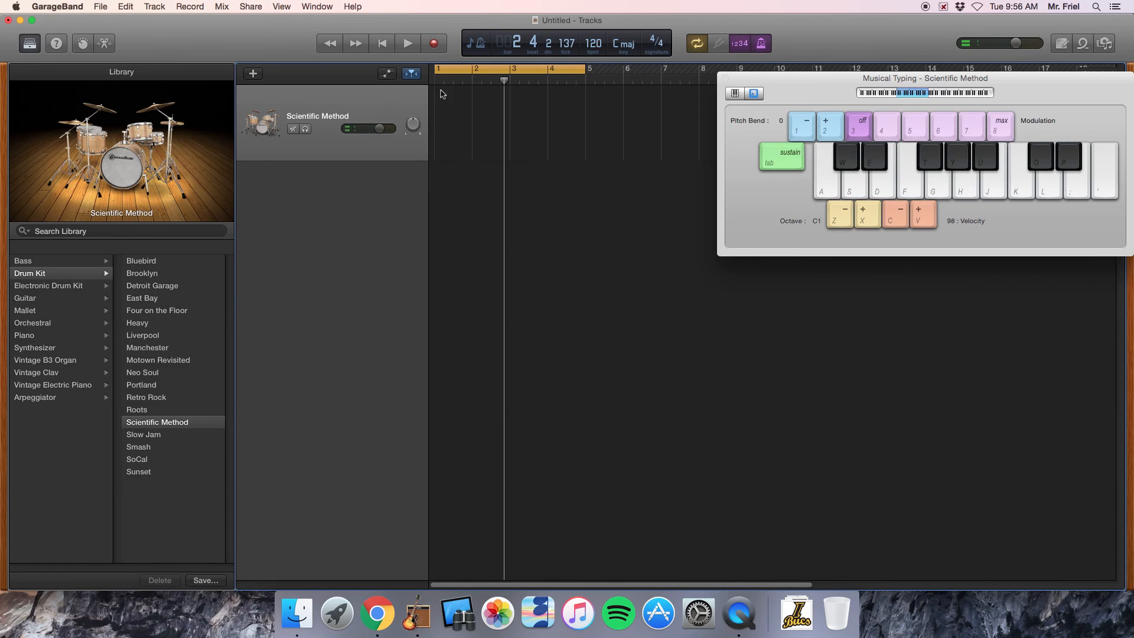
Step: Record a kick drum pattern across bars 1 to 4 on the Scientific Method track, starting from bar 1
{"action": "left_click", "coordinate": [331, 46]}
{"action": "left_click", "coordinate": [378, 45]}
{"action": "left_click", "coordinate": [430, 45]}
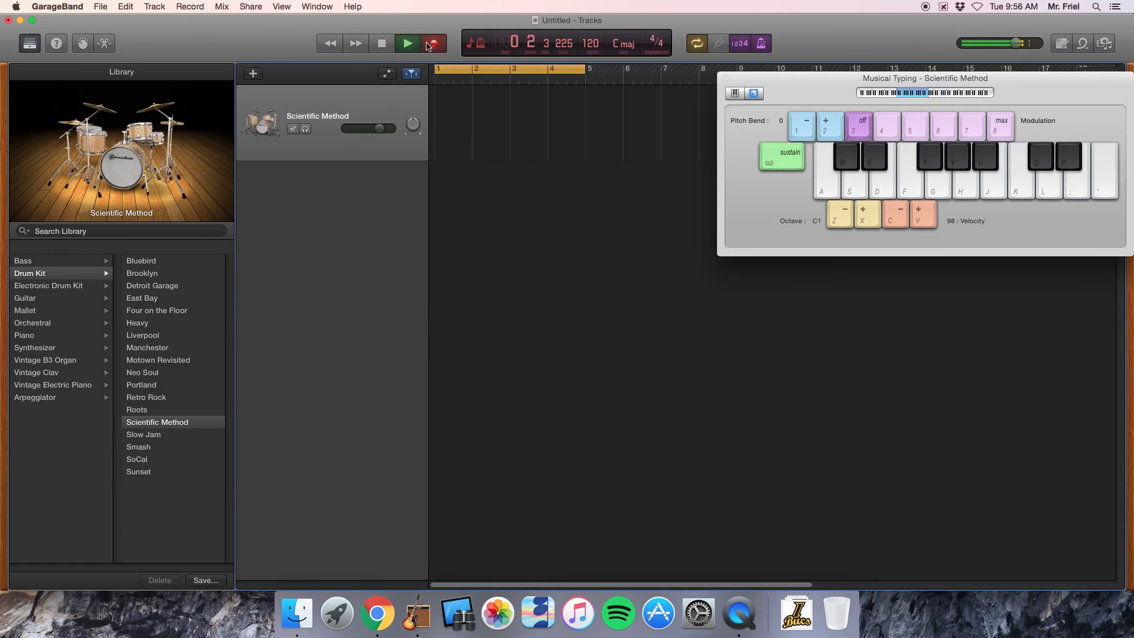
{"action": "key", "text": "a"}
{"action": "key", "text": "a"}
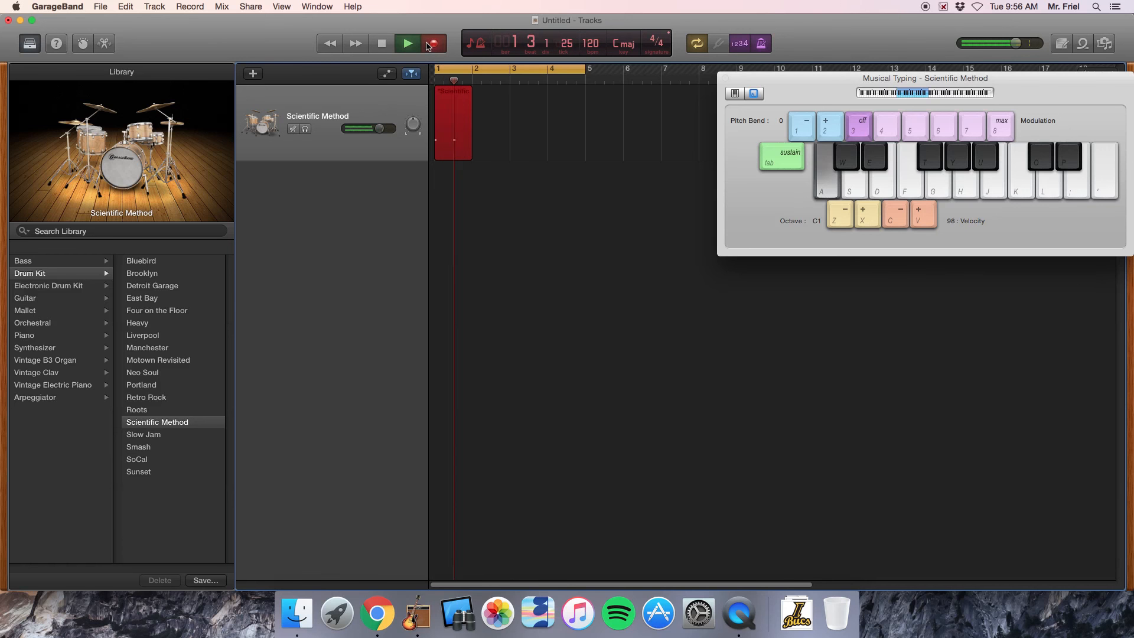
{"action": "key", "text": "a"}
{"action": "key", "text": "a"}
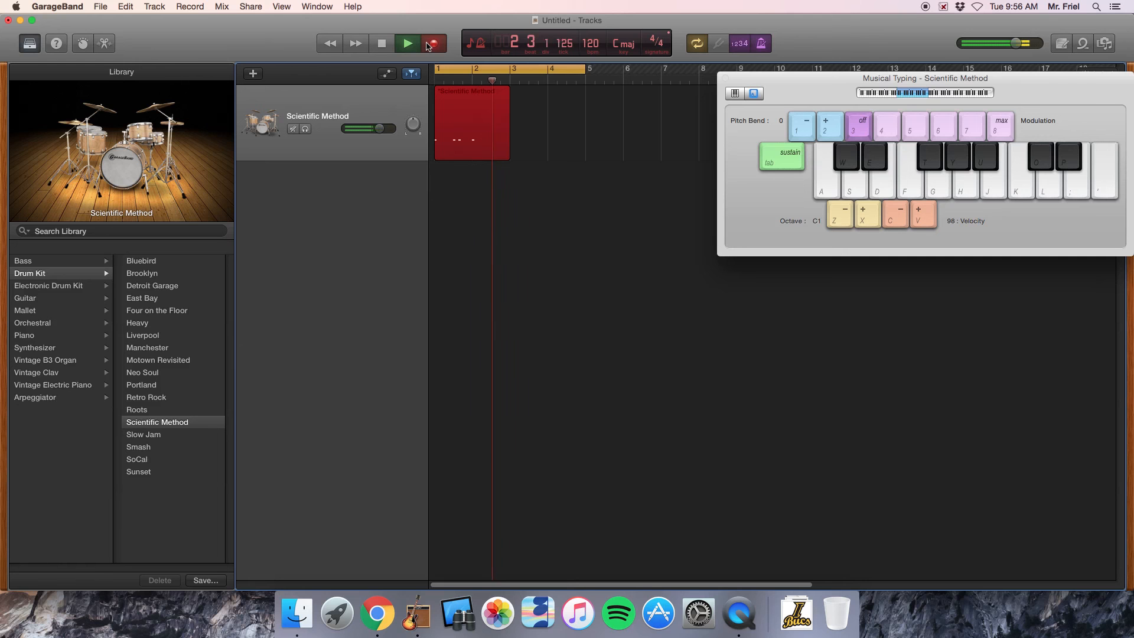
{"action": "key", "text": "a"}
{"action": "key", "text": "a"}
{"action": "key", "text": "a"}
{"action": "key", "text": "a"}
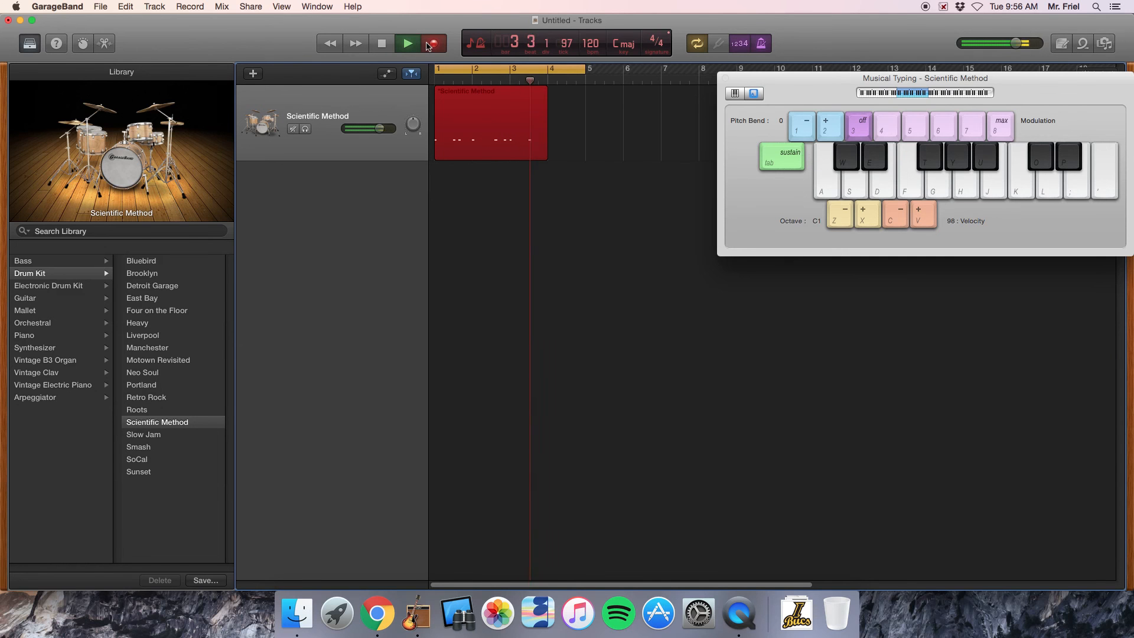
{"action": "key", "text": "a"}
{"action": "key", "text": "a"}
{"action": "key", "text": "a"}
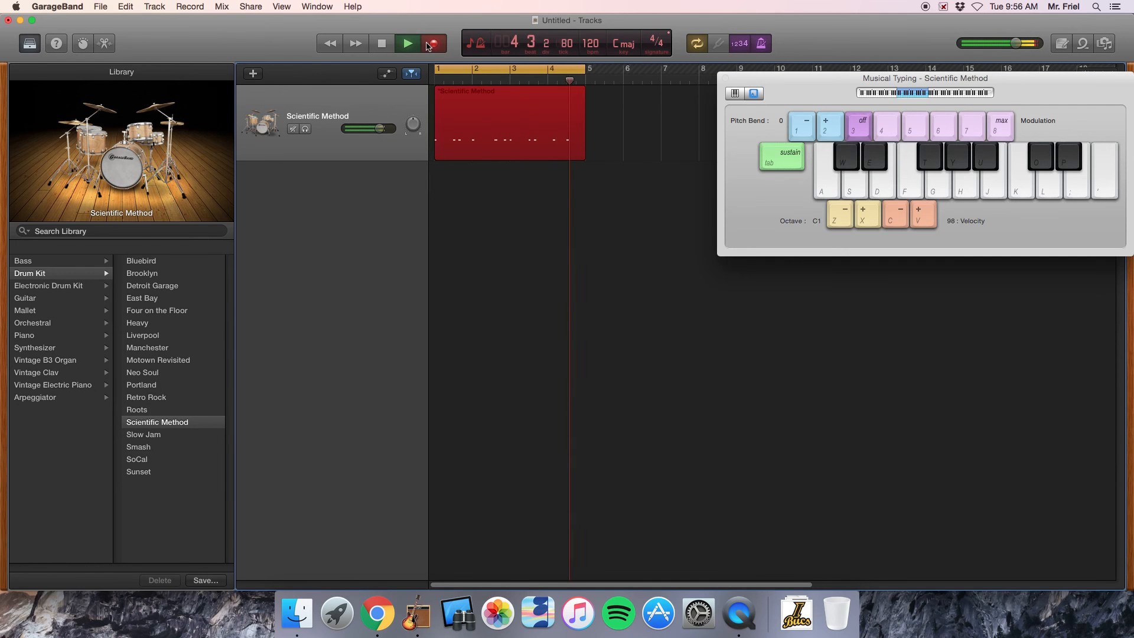
{"action": "left_click", "coordinate": [431, 44]}
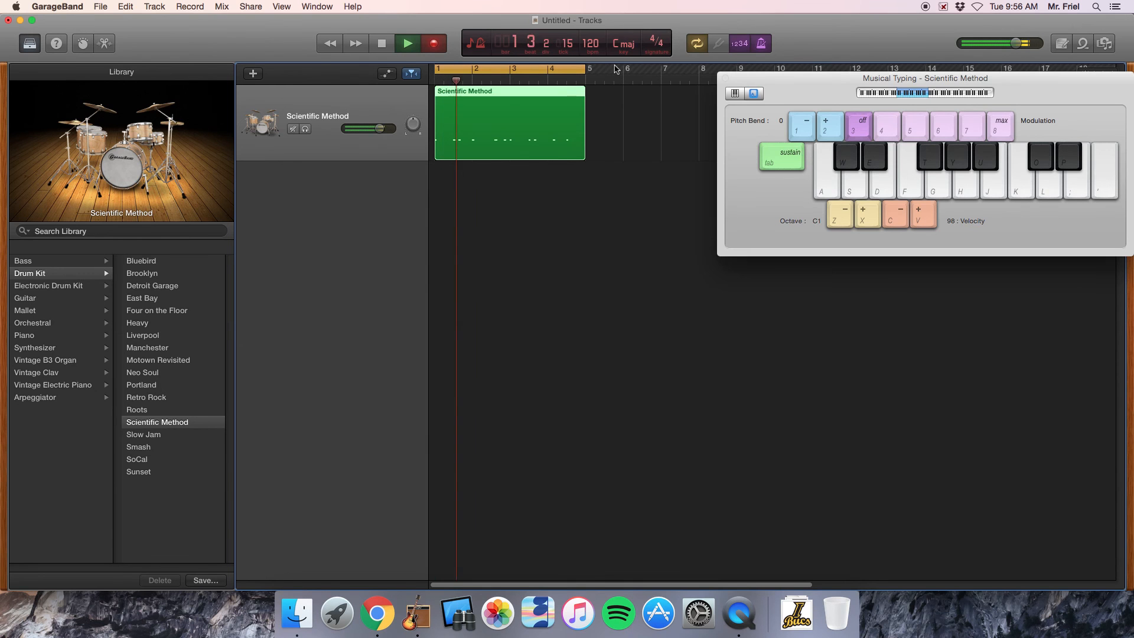
Step: Listen to the recorded kick drum pattern as it cycles over bars 1 to 4
{"action": "key", "text": "a"}
{"action": "key", "text": "a"}
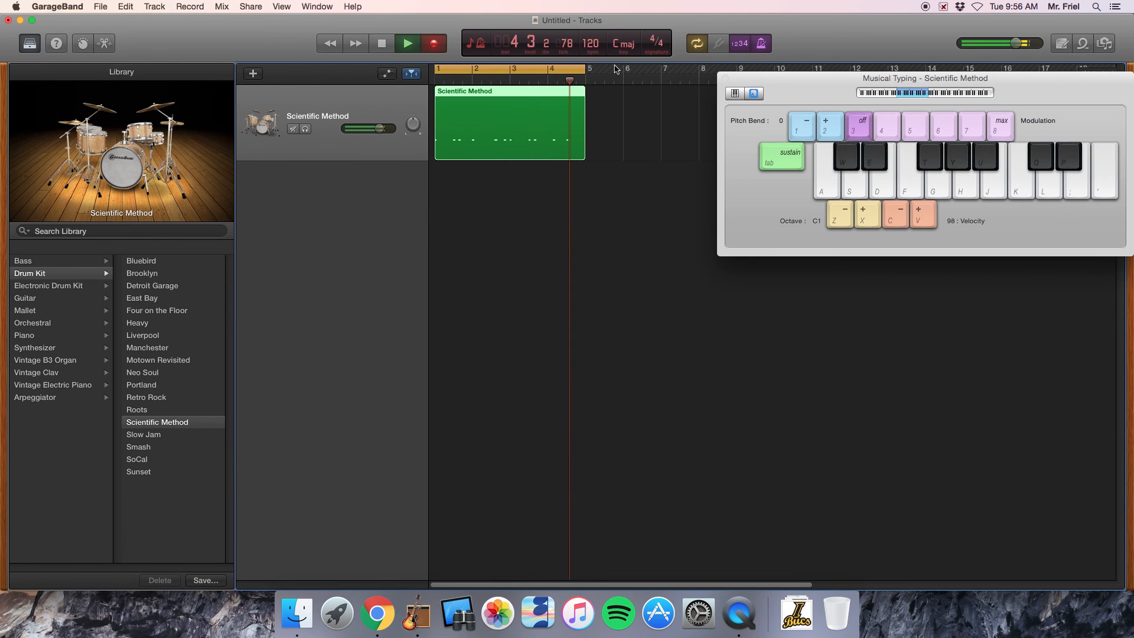
{"action": "key", "text": "a"}
{"action": "key", "text": "a"}
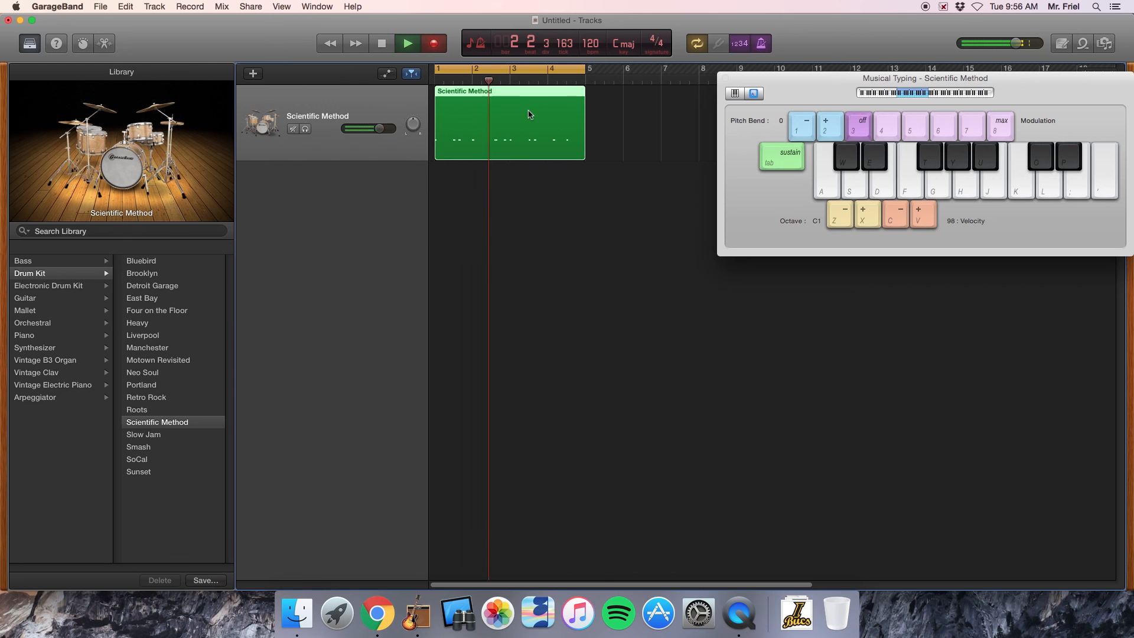
{"action": "key", "text": "a"}
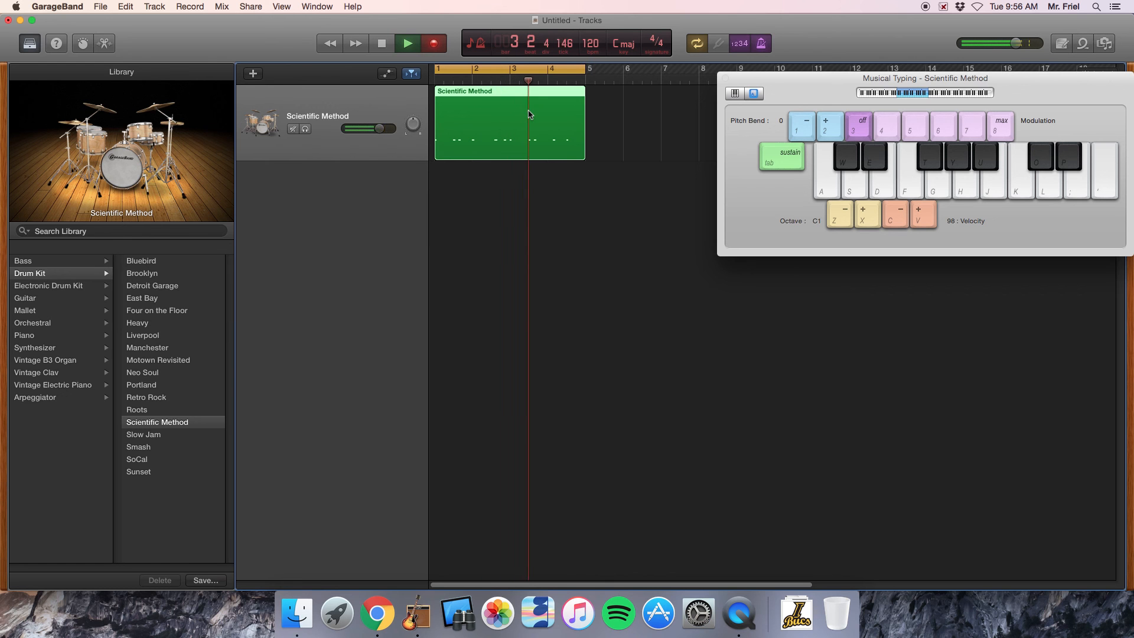
{"action": "key", "text": "a"}
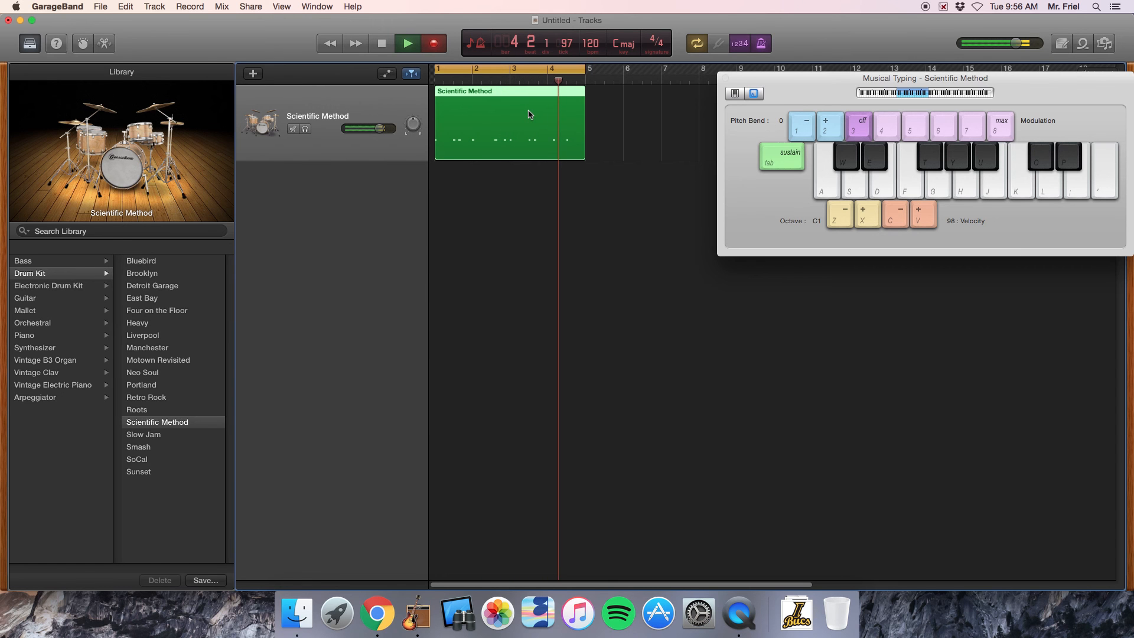
Step: Open the kick drum region in the Piano Roll editor and stop the running recording
{"action": "double_click", "coordinate": [530, 115]}
{"action": "left_click", "coordinate": [373, 525]}
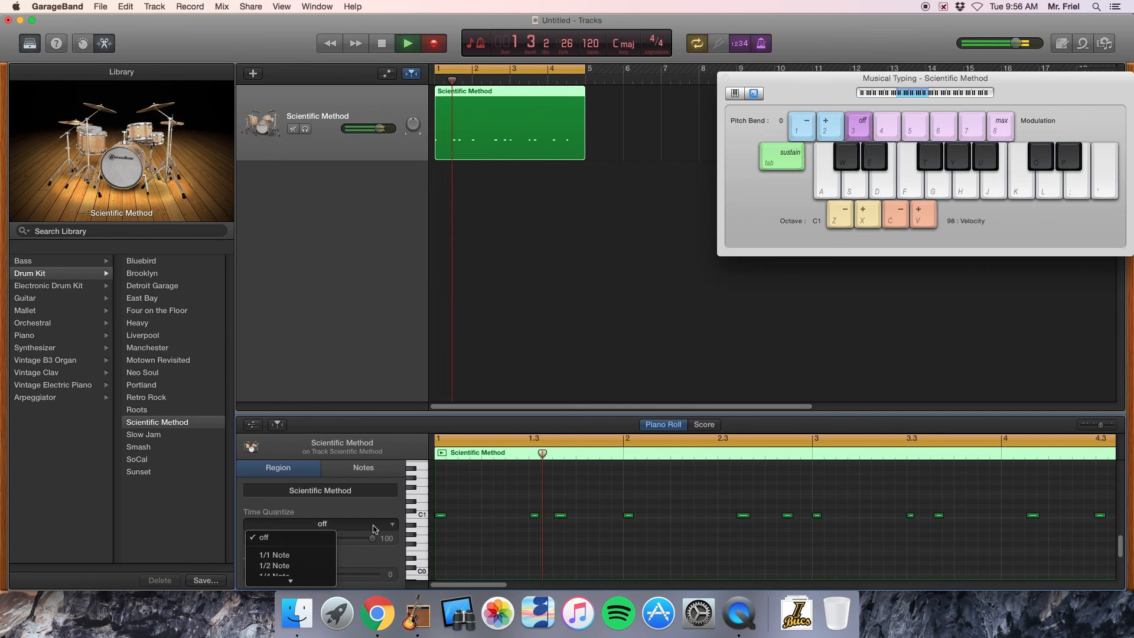
{"action": "left_click", "coordinate": [461, 507]}
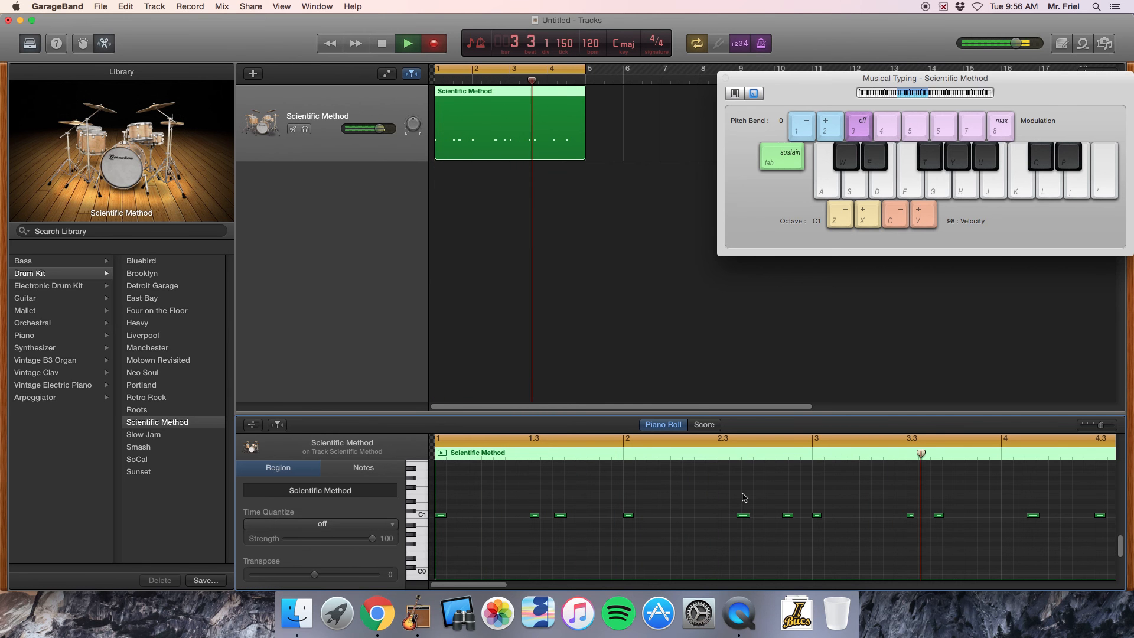
{"action": "key", "text": "space"}
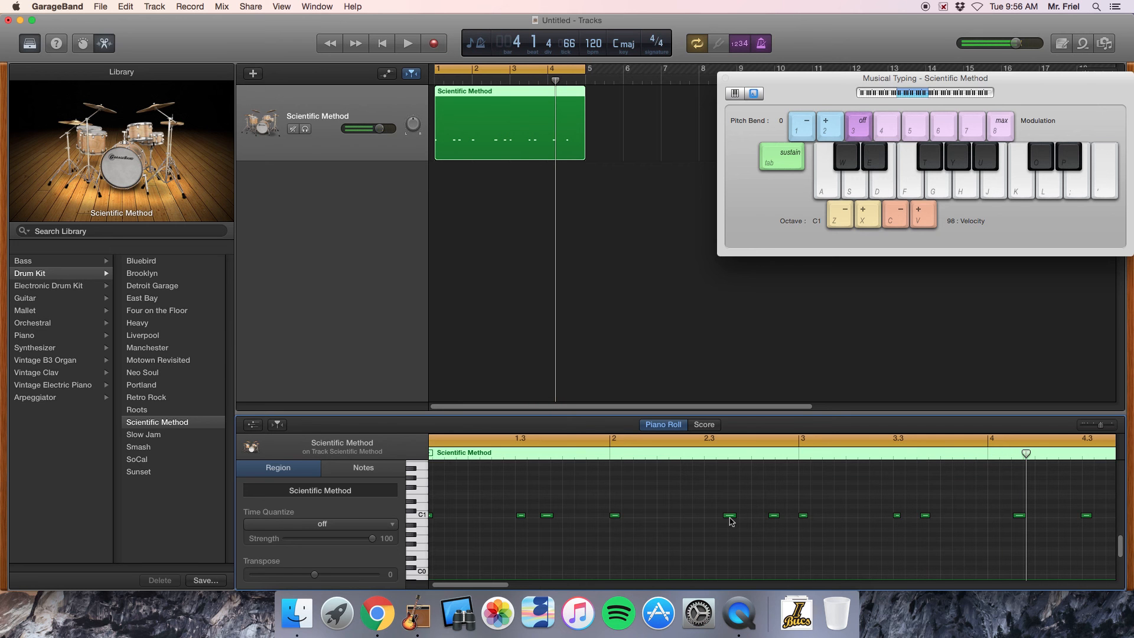
Step: Examine how the kick notes line up with the beat grid across the whole region in the Piano Roll
{"action": "left_click", "coordinate": [775, 516]}
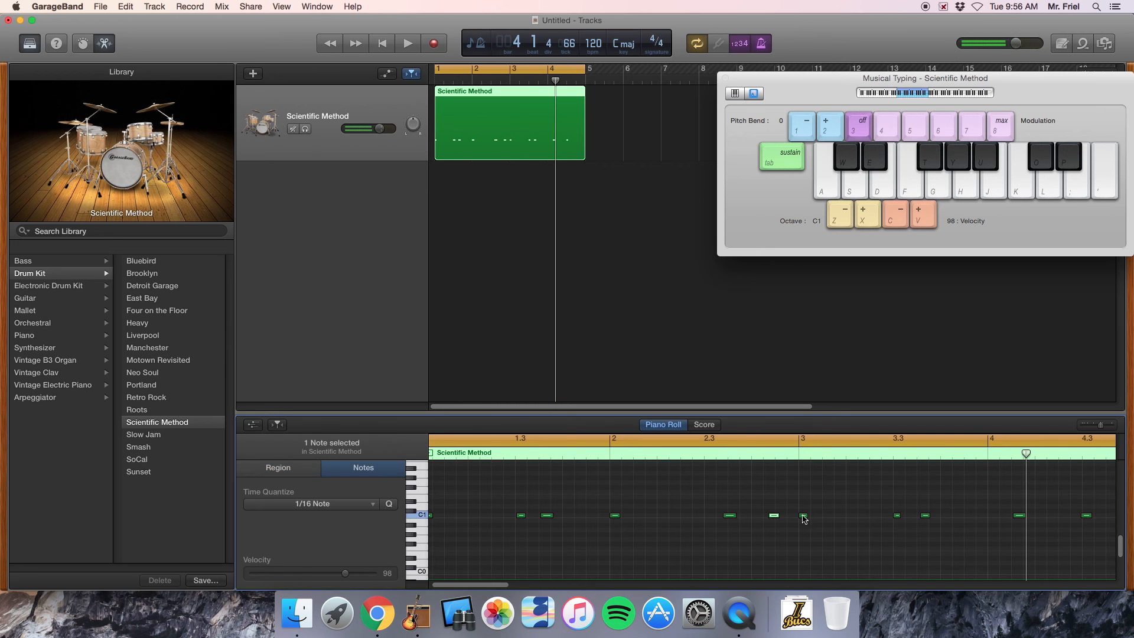
{"action": "scroll", "coordinate": [932, 522], "scroll_direction": "left", "scroll_amount": 1}
{"action": "scroll", "coordinate": [932, 522], "scroll_direction": "right", "scroll_amount": 9}
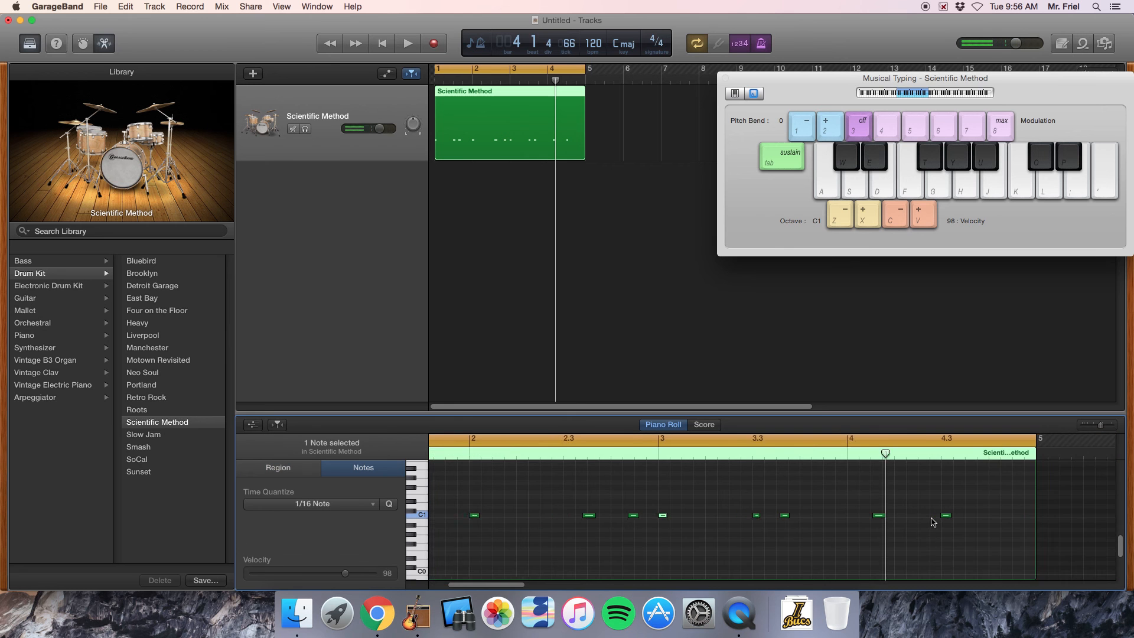
{"action": "scroll", "coordinate": [930, 522], "scroll_direction": "left", "scroll_amount": 9}
{"action": "scroll", "coordinate": [932, 522], "scroll_direction": "right", "scroll_amount": 3}
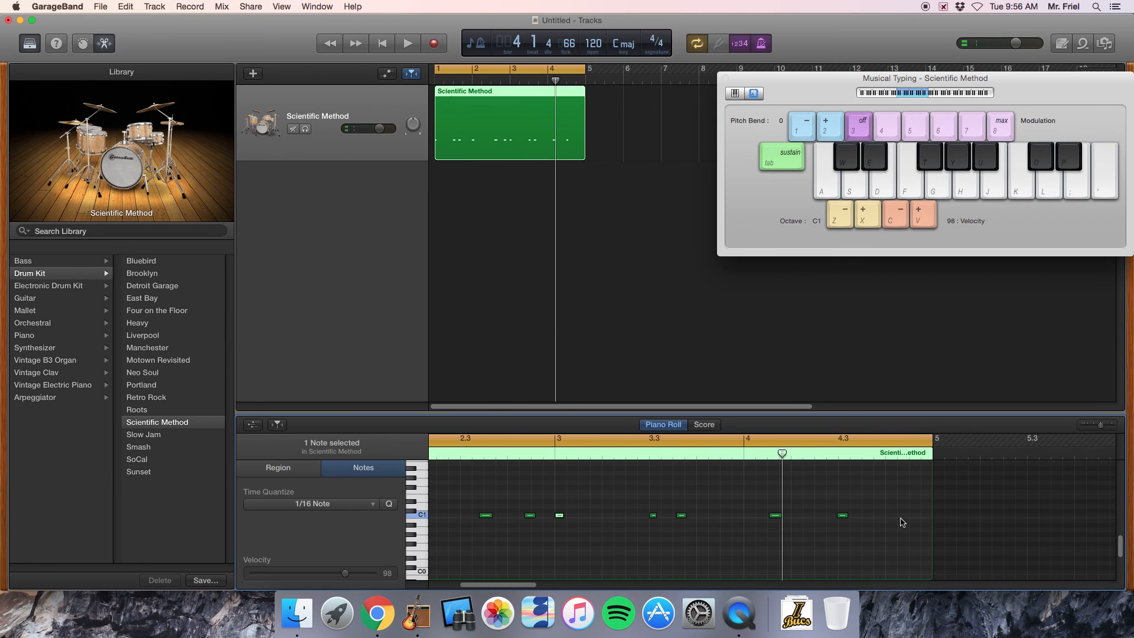
{"action": "scroll", "coordinate": [840, 521], "scroll_direction": "left", "scroll_amount": 3}
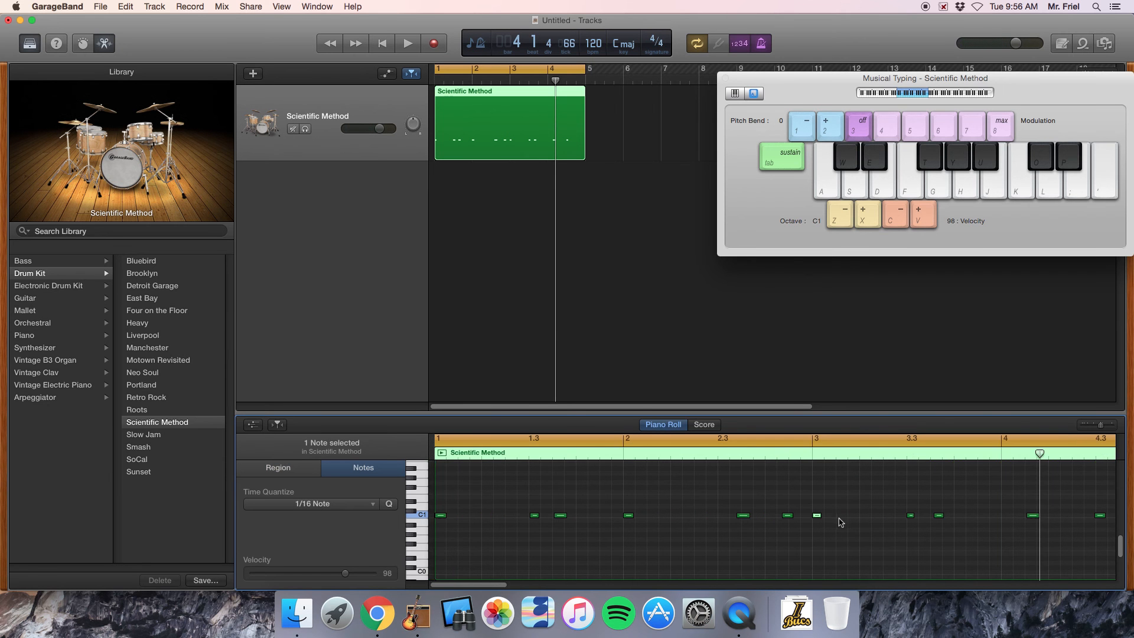
{"action": "left_click", "coordinate": [303, 503]}
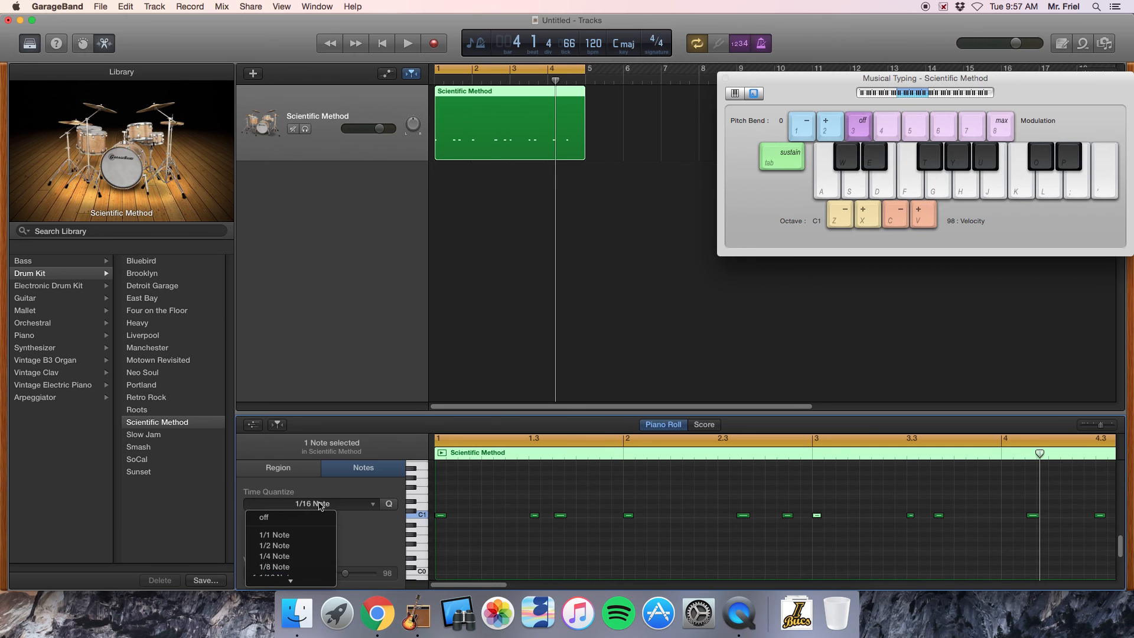
{"action": "left_click", "coordinate": [292, 541]}
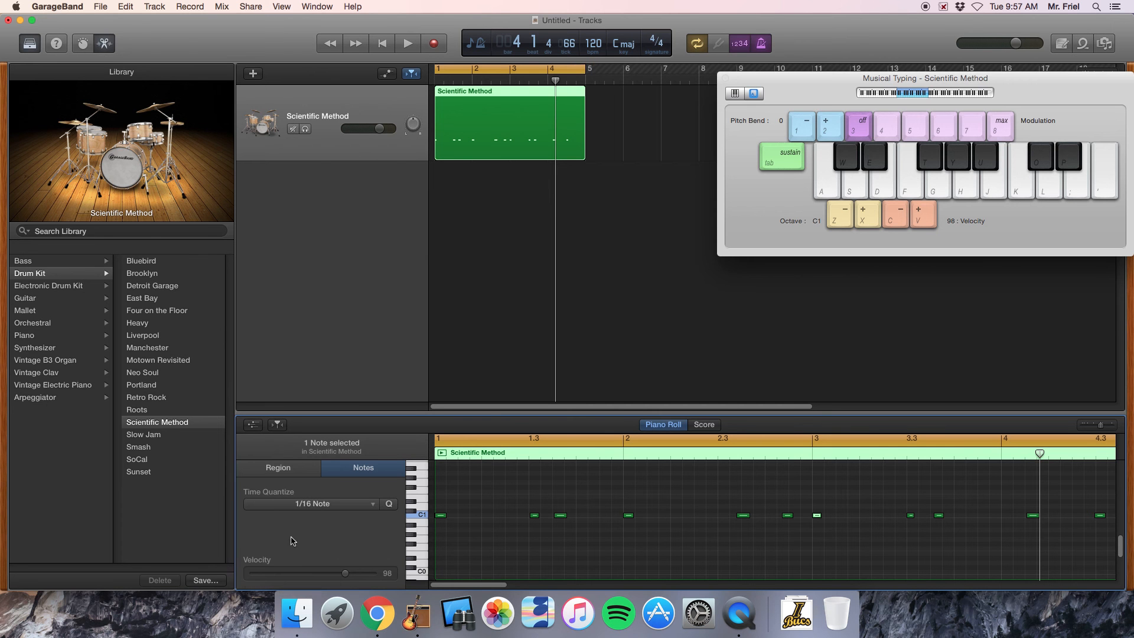
{"action": "left_click_drag", "start_coordinate": [512, 135], "coordinate": [548, 146]}
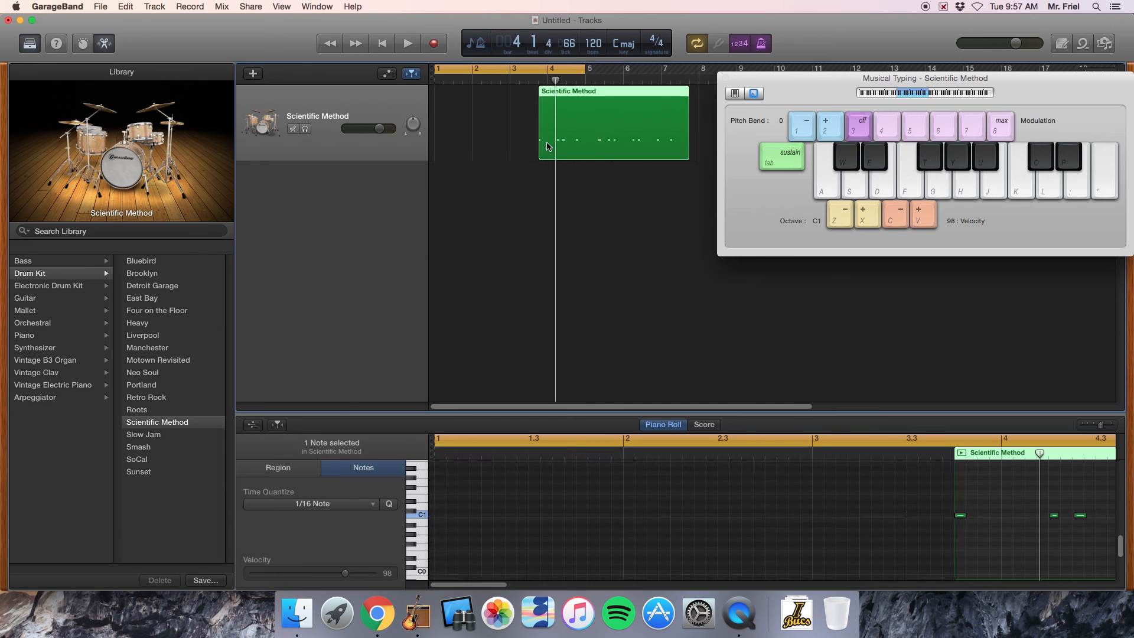
{"action": "key", "text": "super+z"}
Step: Quantize the timing of the kick drum region to 1/16 Note and play it back from the beginning
{"action": "left_click_drag", "start_coordinate": [453, 486], "coordinate": [904, 508]}
{"action": "left_click", "coordinate": [352, 525]}
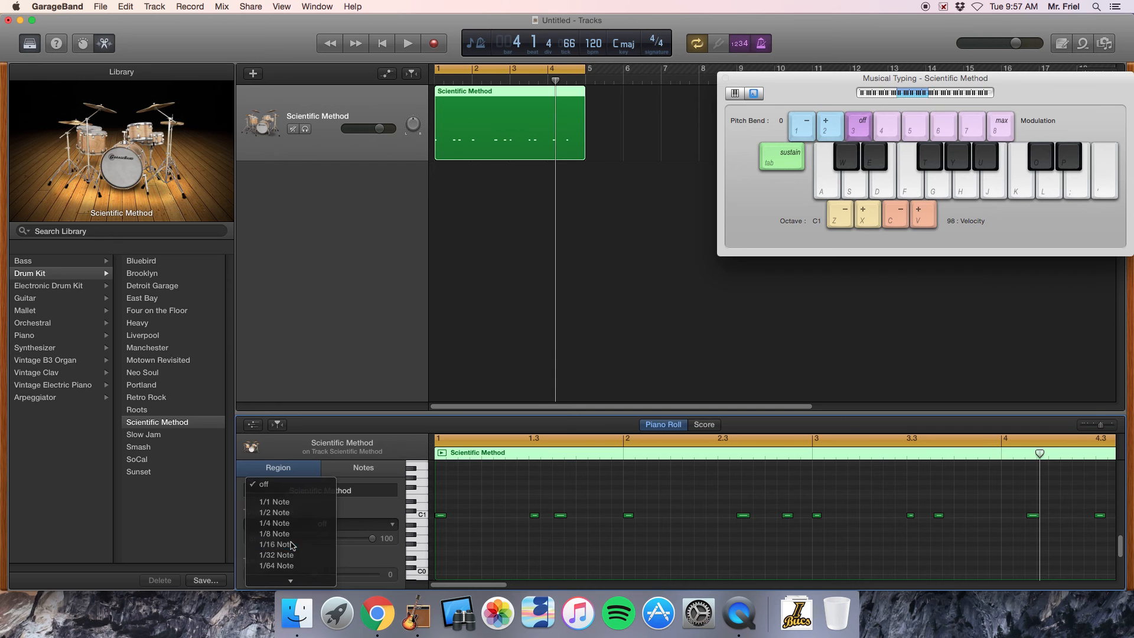
{"action": "left_click", "coordinate": [291, 544]}
{"action": "key", "text": "Return"}
{"action": "key", "text": "space"}
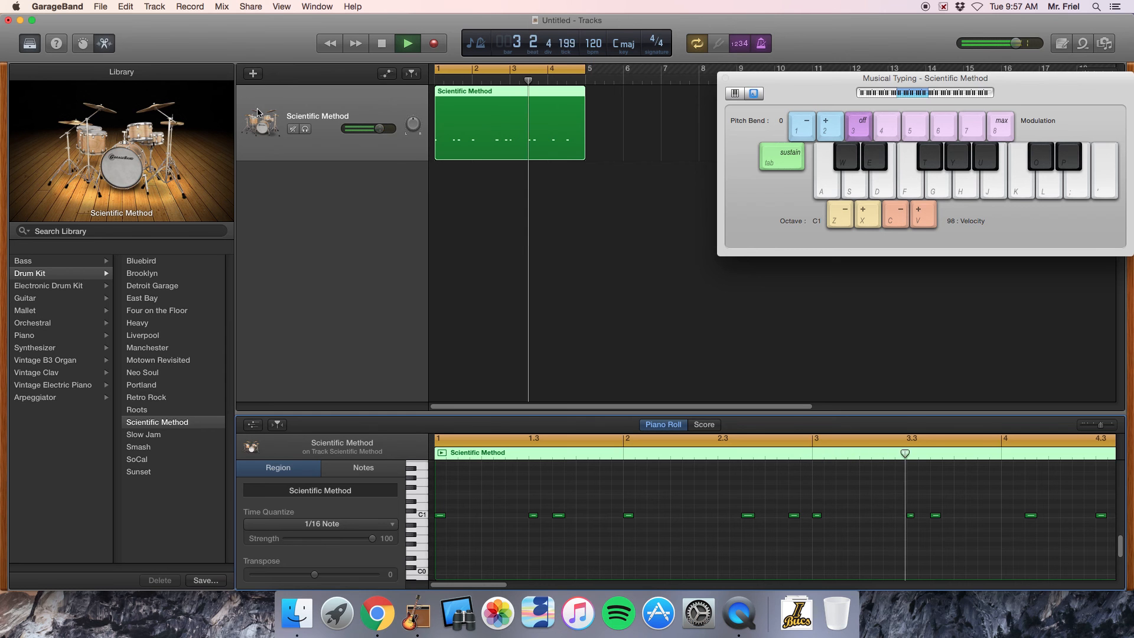
Step: Add a second track duplicating the Scientific Method settings and audition its drum sounds over the kick loop
{"action": "left_click", "coordinate": [167, 4]}
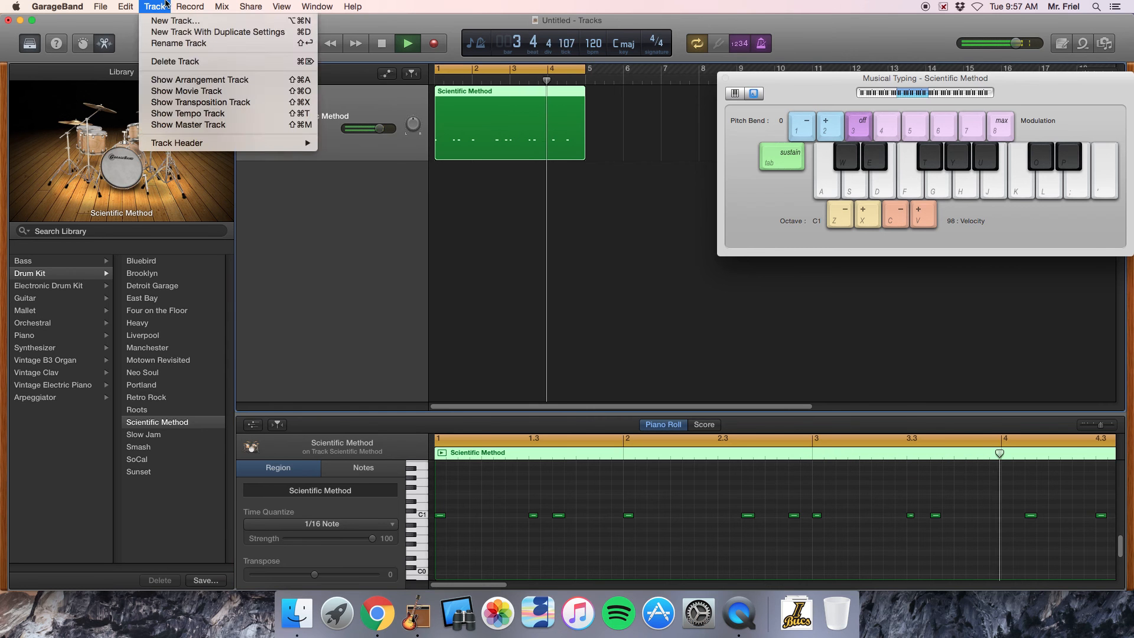
{"action": "left_click", "coordinate": [162, 33]}
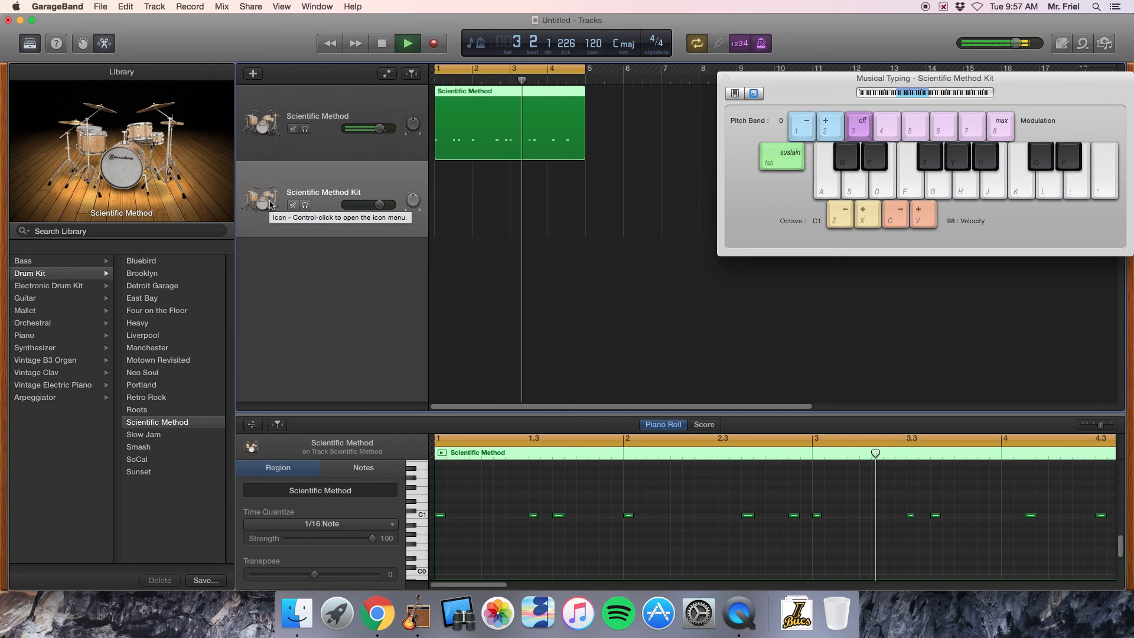
{"action": "key", "text": "d"}
{"action": "key", "text": "d"}
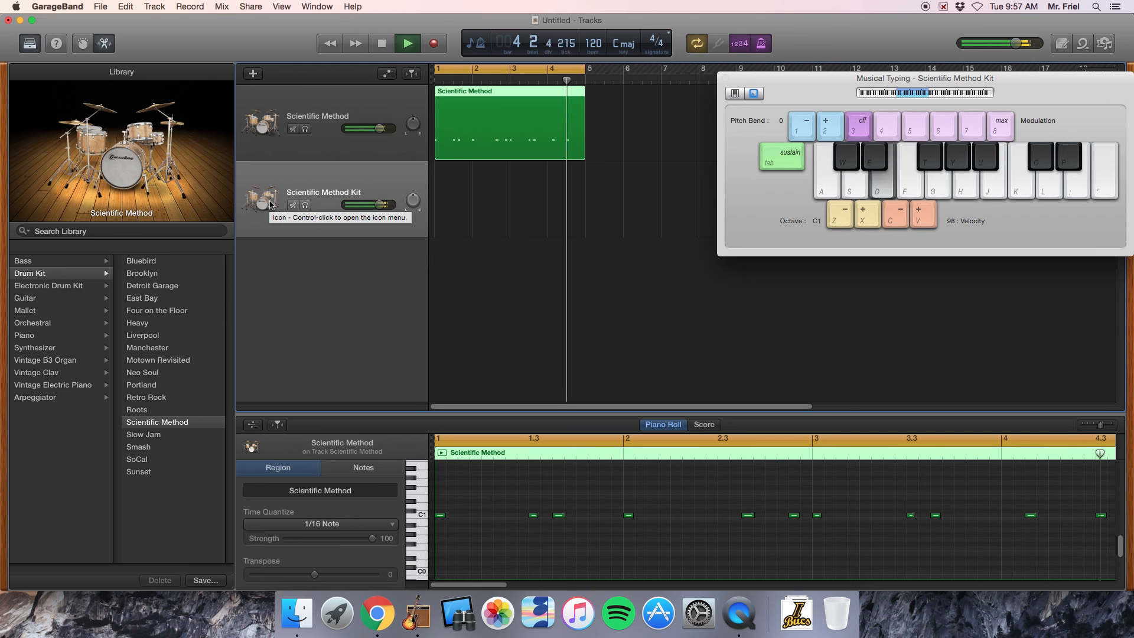
{"action": "key", "text": "d"}
{"action": "key", "text": "a"}
{"action": "key", "text": "s"}
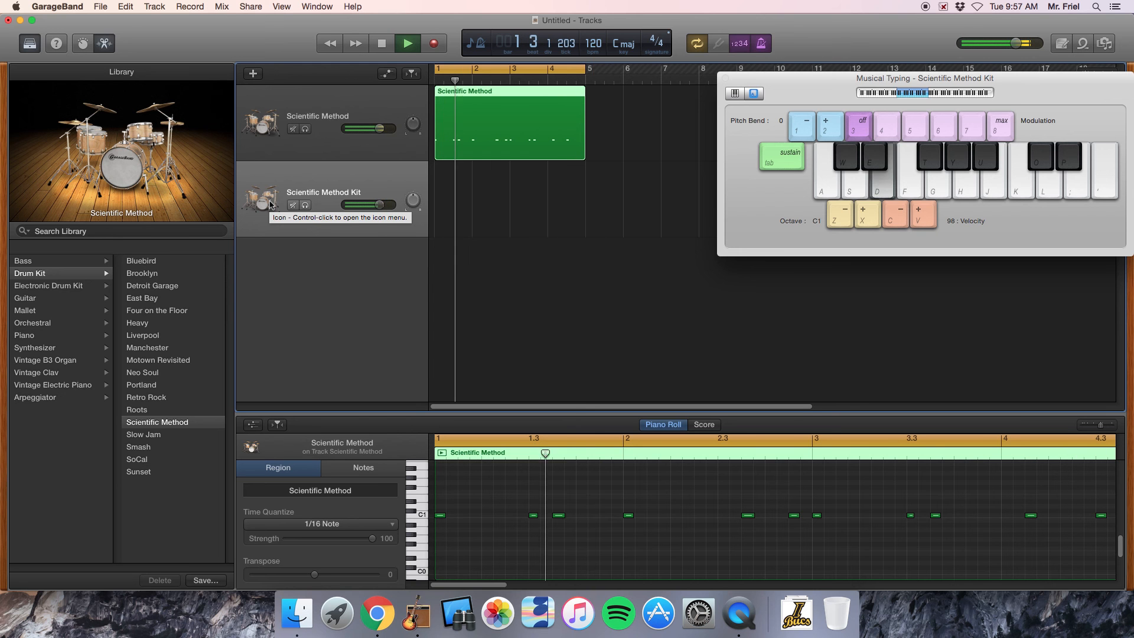
{"action": "key", "text": "e"}
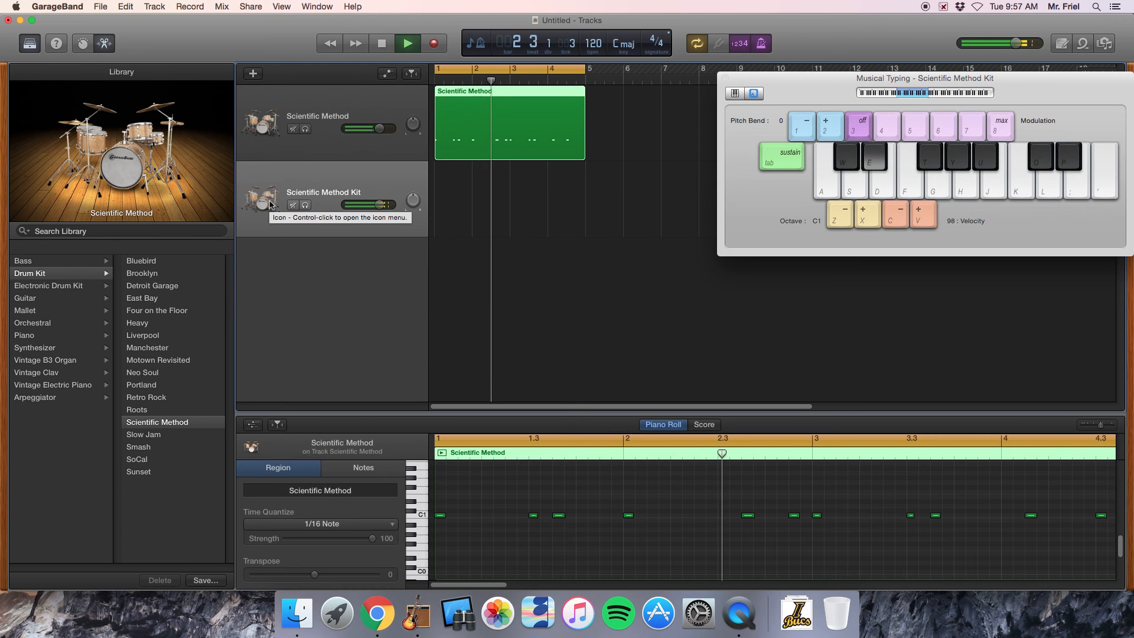
{"action": "key", "text": "w"}
{"action": "key", "text": "e"}
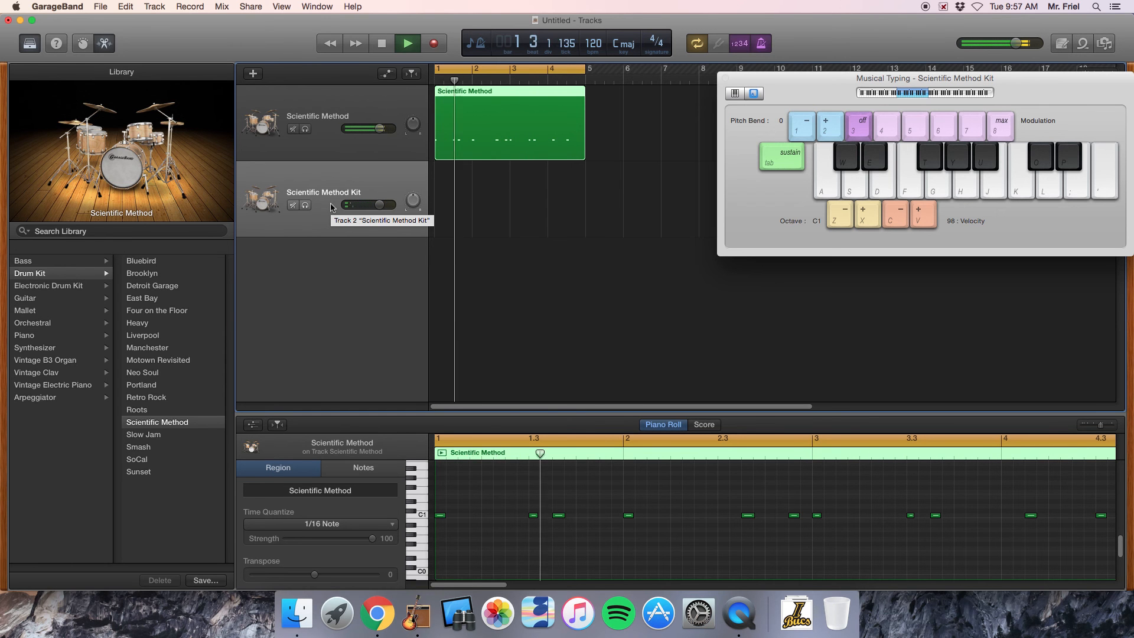
Step: Rehearse a snare pattern on the new Scientific Method Kit track while the kick loop plays
{"action": "key", "text": "d"}
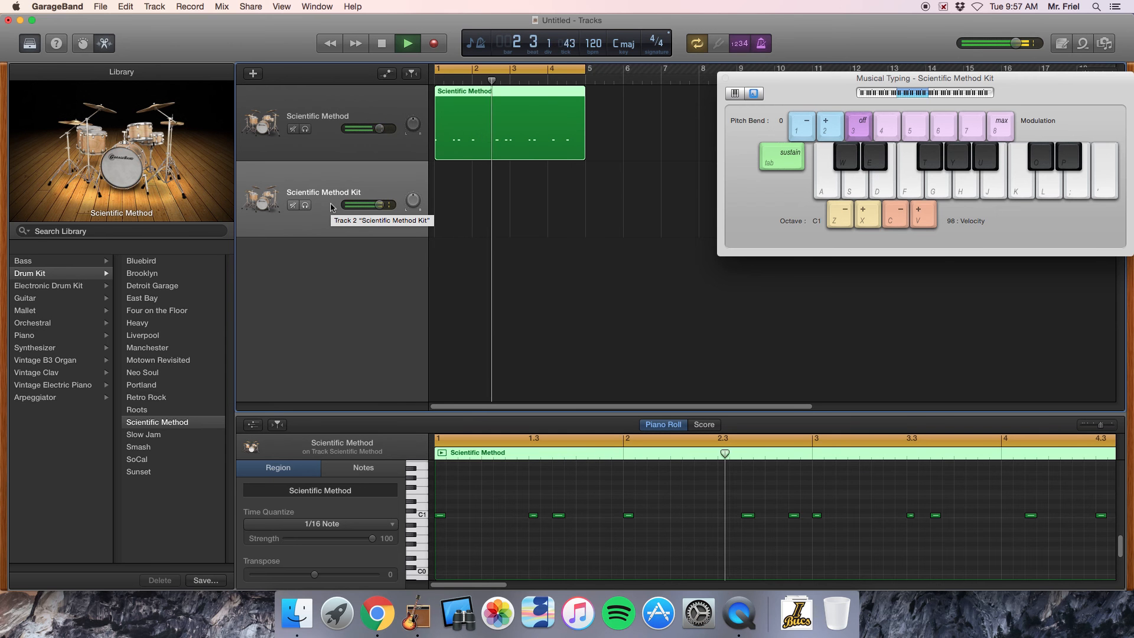
{"action": "key", "text": "d"}
{"action": "key", "text": "d"}
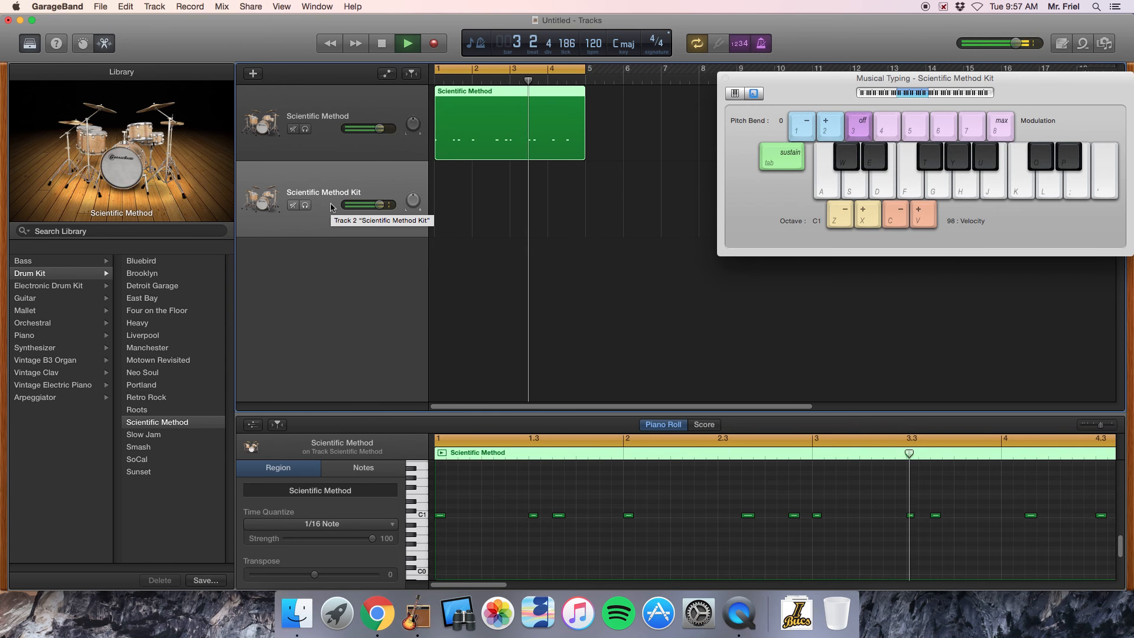
{"action": "key", "text": "d"}
{"action": "key", "text": "d"}
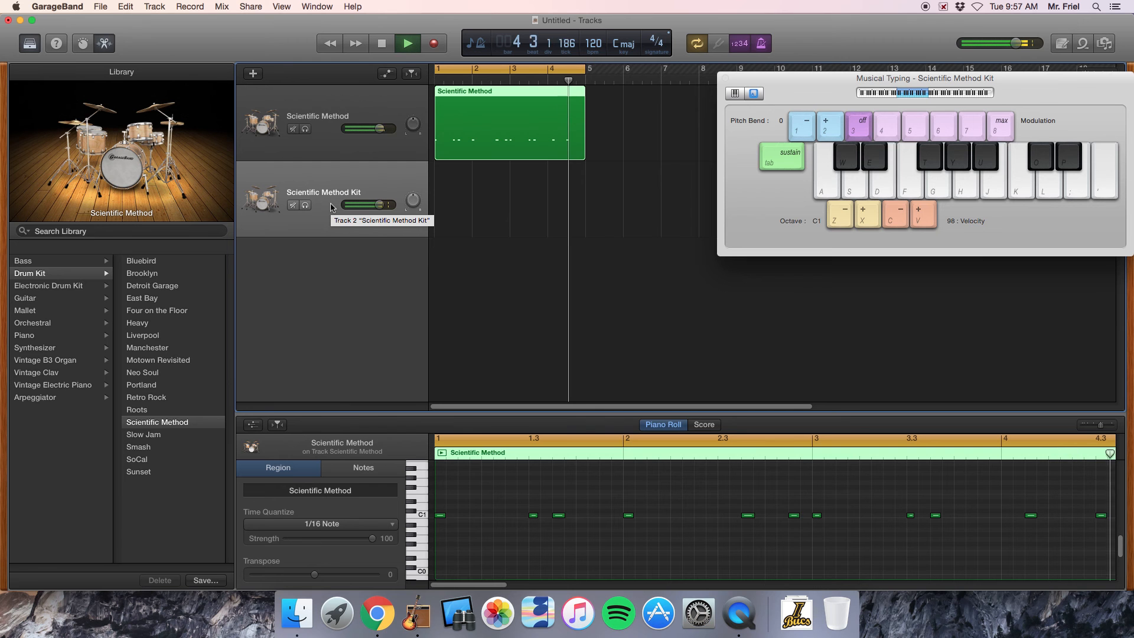
{"action": "key", "text": "d"}
Step: Record a four-bar snare pattern on the Scientific Method Kit track from the beginning, with hits on beats 2 and 4
{"action": "left_click", "coordinate": [329, 190]}
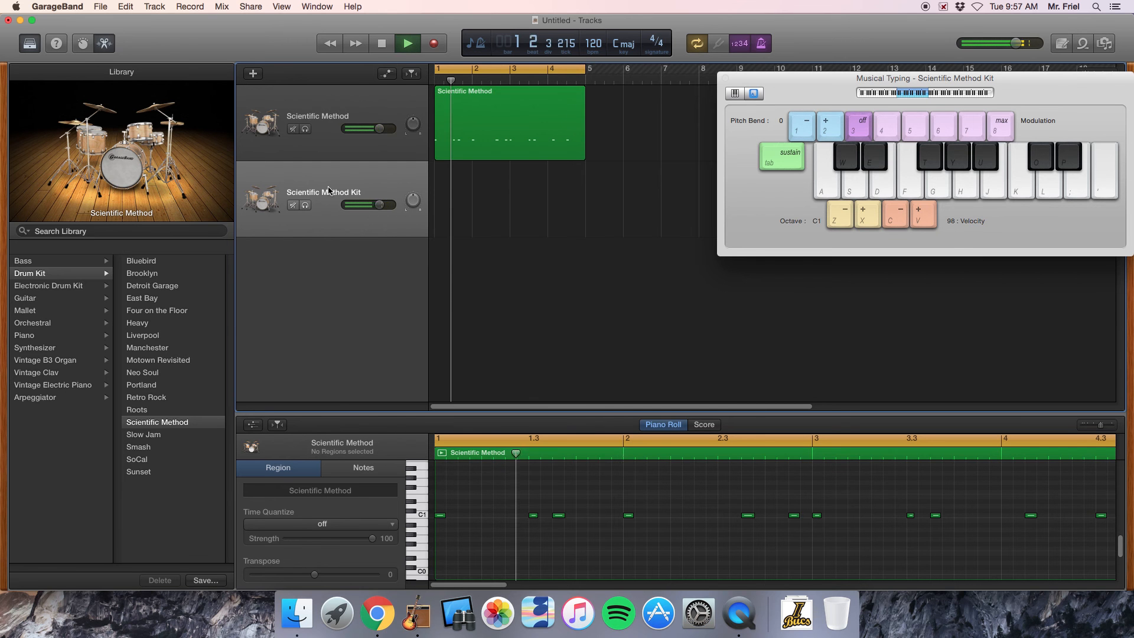
{"action": "key", "text": "space"}
{"action": "left_click", "coordinate": [381, 43]}
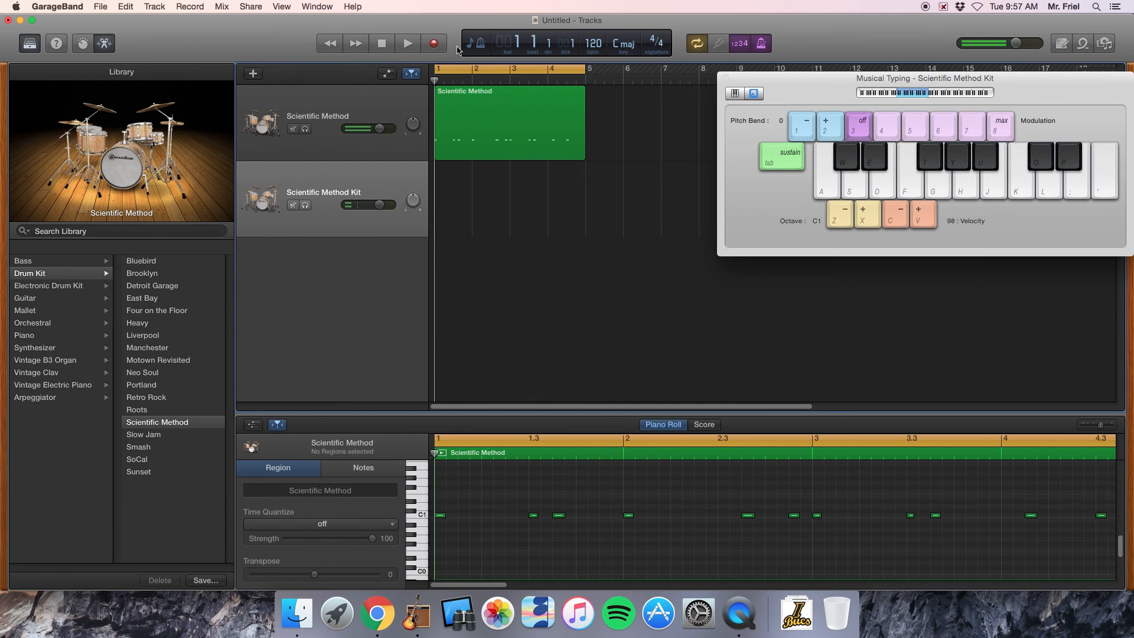
{"action": "left_click", "coordinate": [435, 43]}
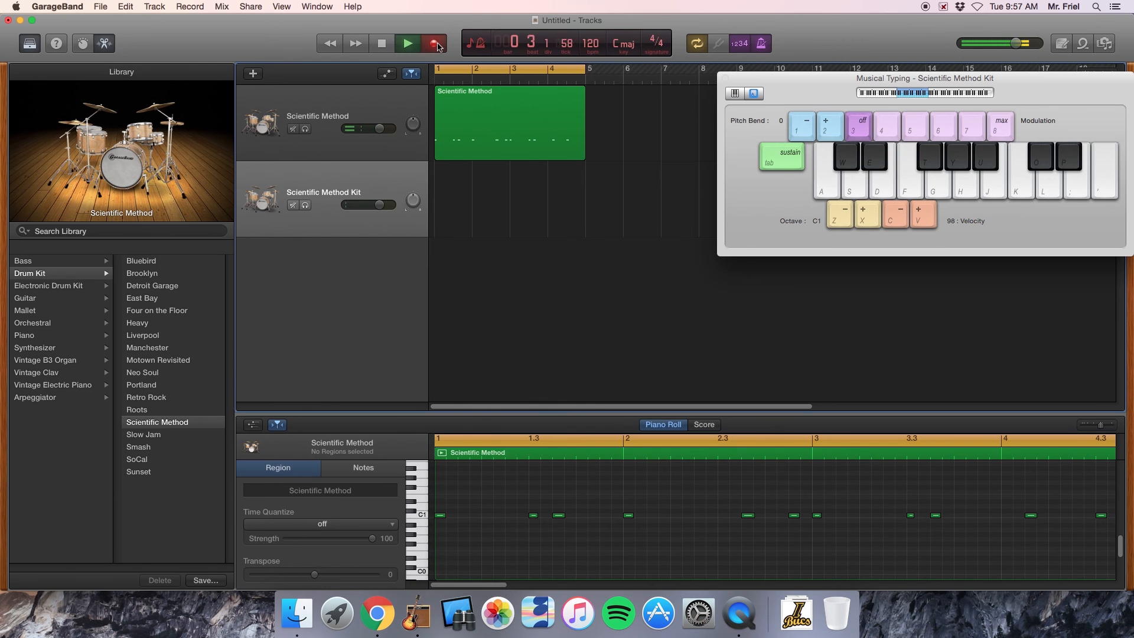
{"action": "key", "text": "d"}
{"action": "key", "text": "d"}
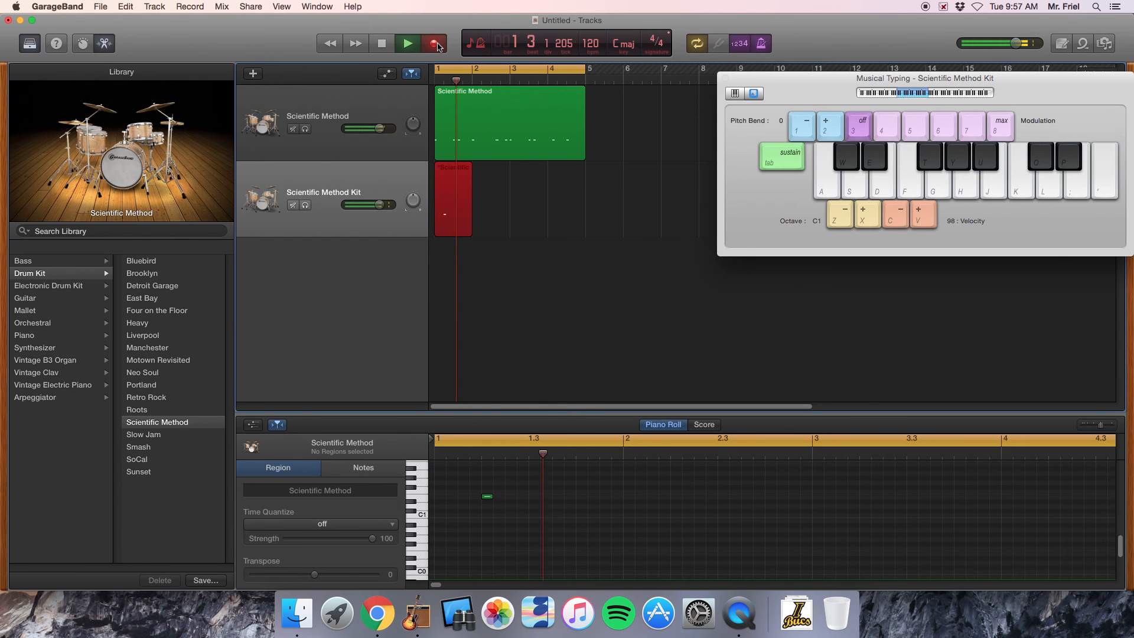
{"action": "key", "text": "d"}
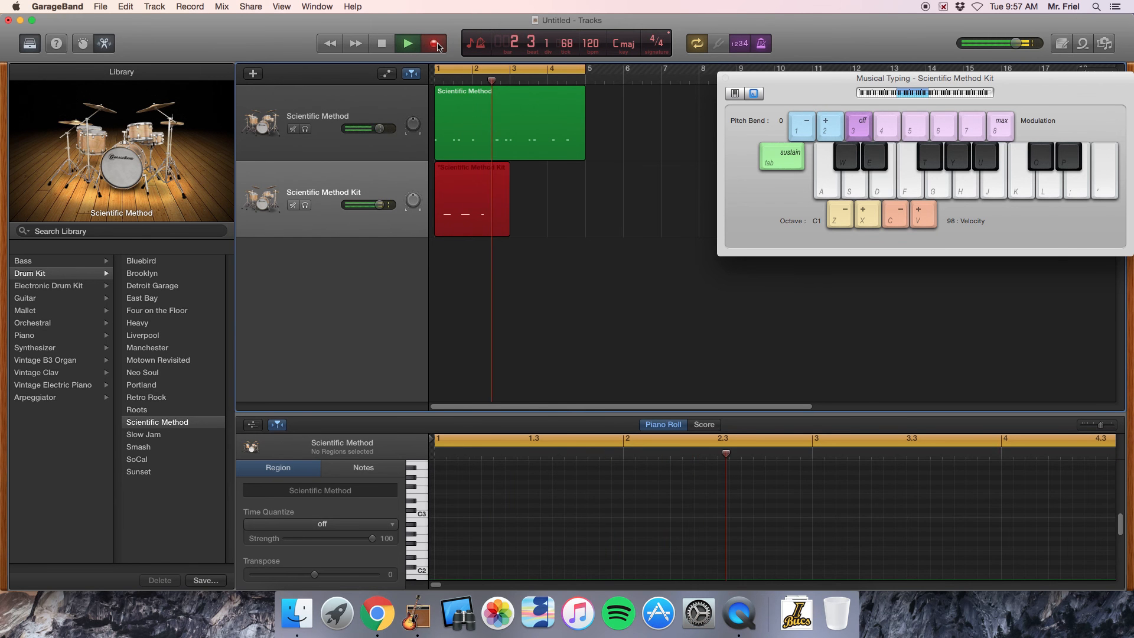
{"action": "key", "text": "d"}
{"action": "key", "text": "d"}
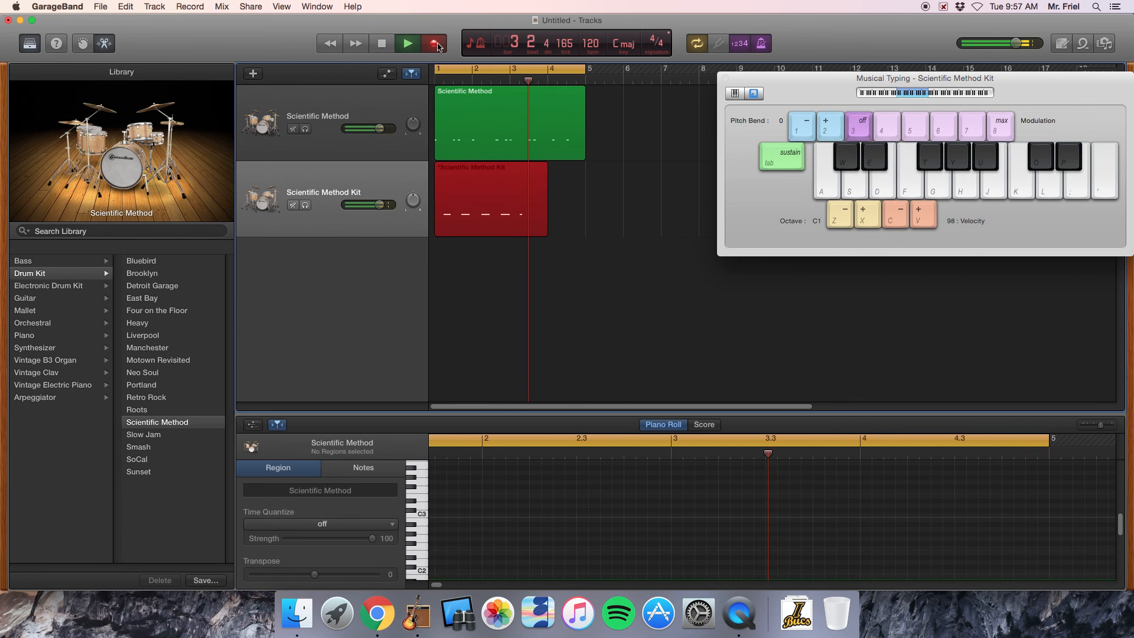
{"action": "key", "text": "d"}
{"action": "key", "text": "d"}
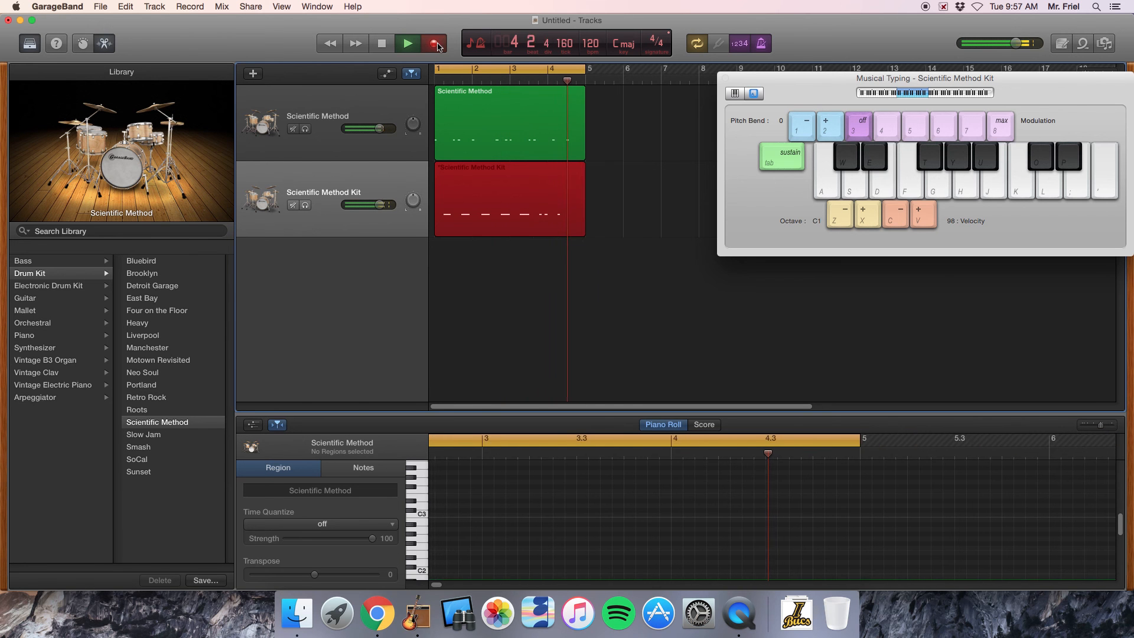
{"action": "key", "text": "d"}
{"action": "key", "text": "space"}
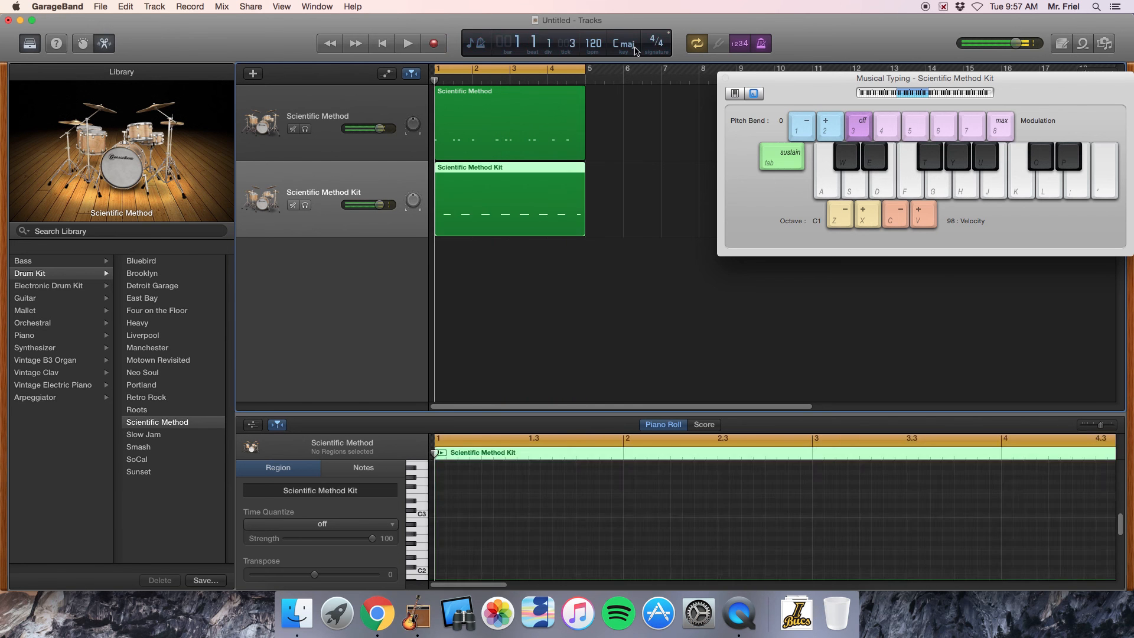
Step: Show the snare region in the Piano Roll, quantize its timing to 1/16 Note and play it with the kick
{"action": "double_click", "coordinate": [540, 214]}
{"action": "double_click", "coordinate": [539, 214]}
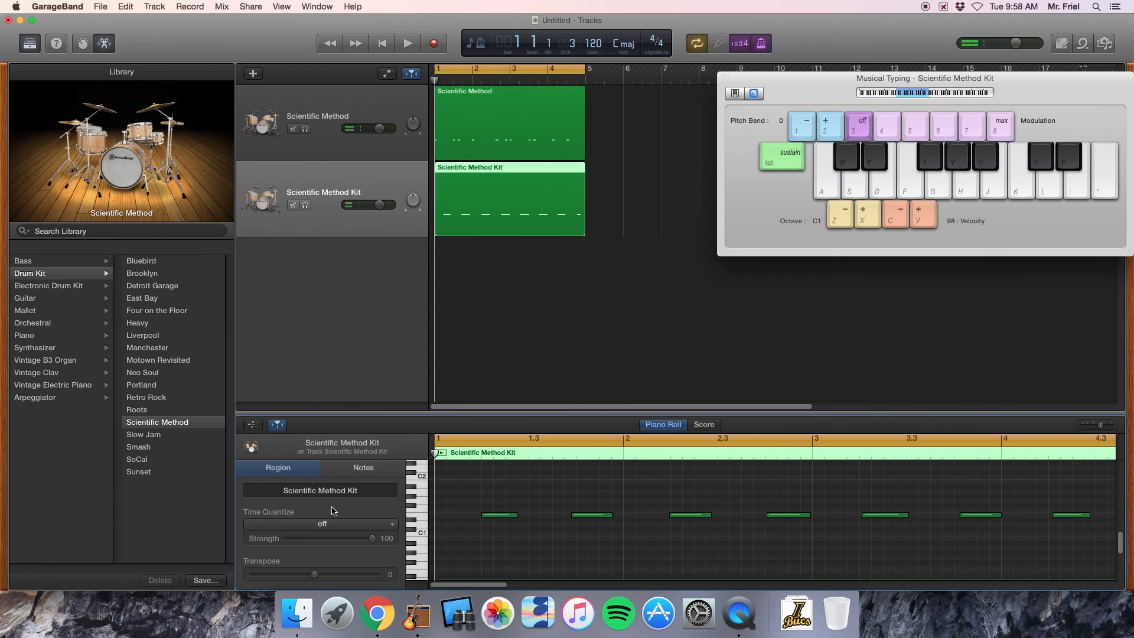
{"action": "left_click", "coordinate": [324, 525]}
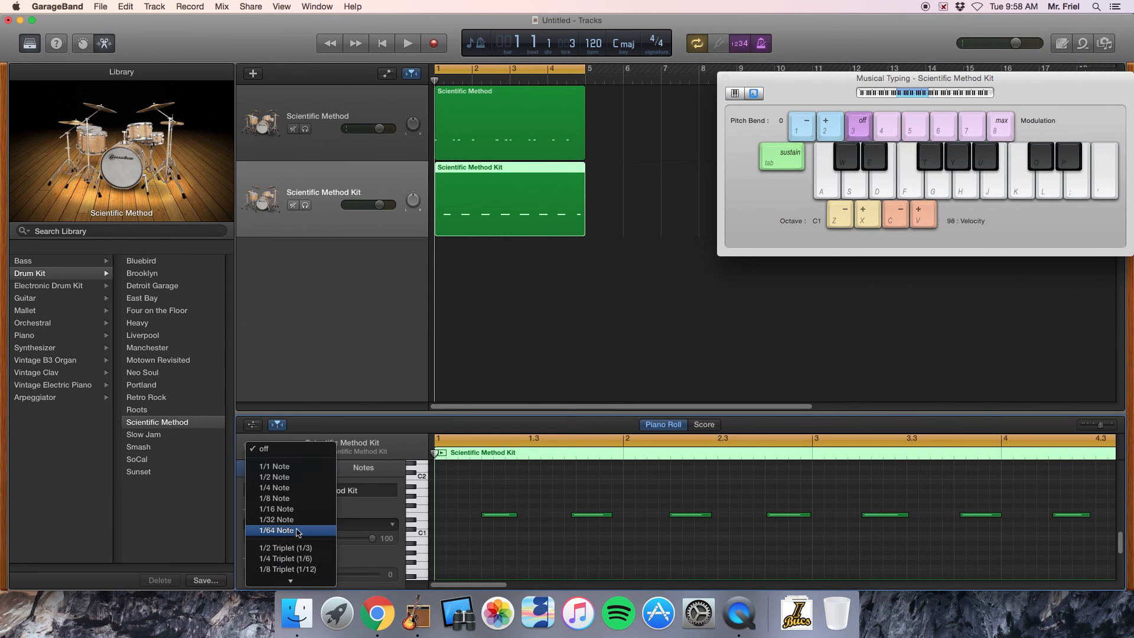
{"action": "left_click", "coordinate": [292, 509]}
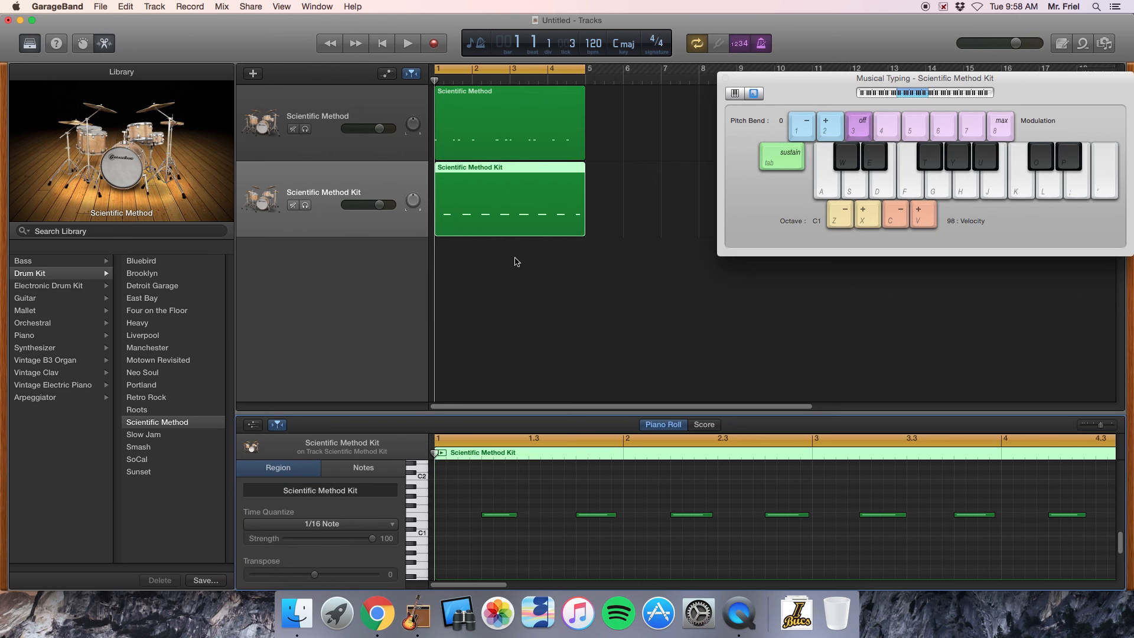
{"action": "key", "text": "space"}
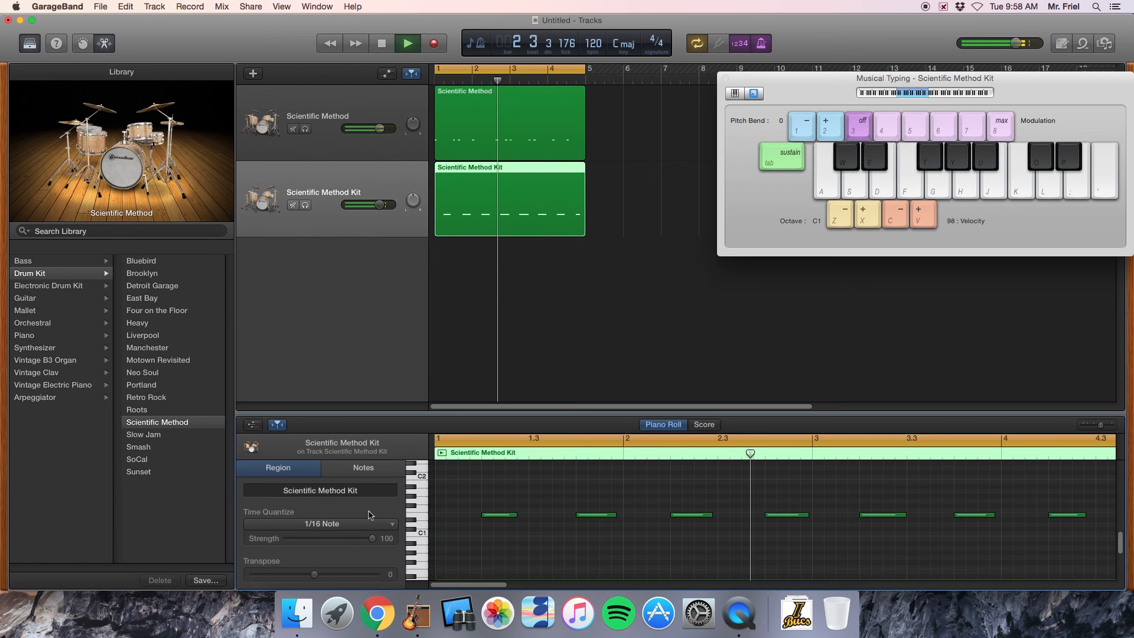
Step: Compare the snare timing during playback by setting Time Quantize to off and back to 1/16 Note
{"action": "left_click", "coordinate": [357, 524]}
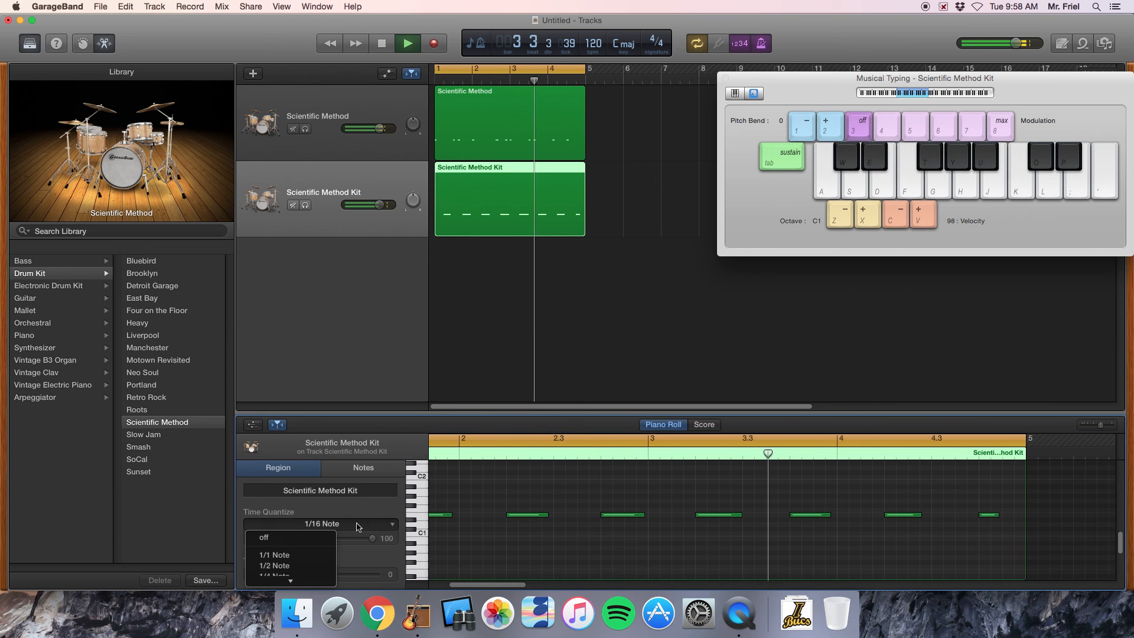
{"action": "left_click", "coordinate": [271, 538]}
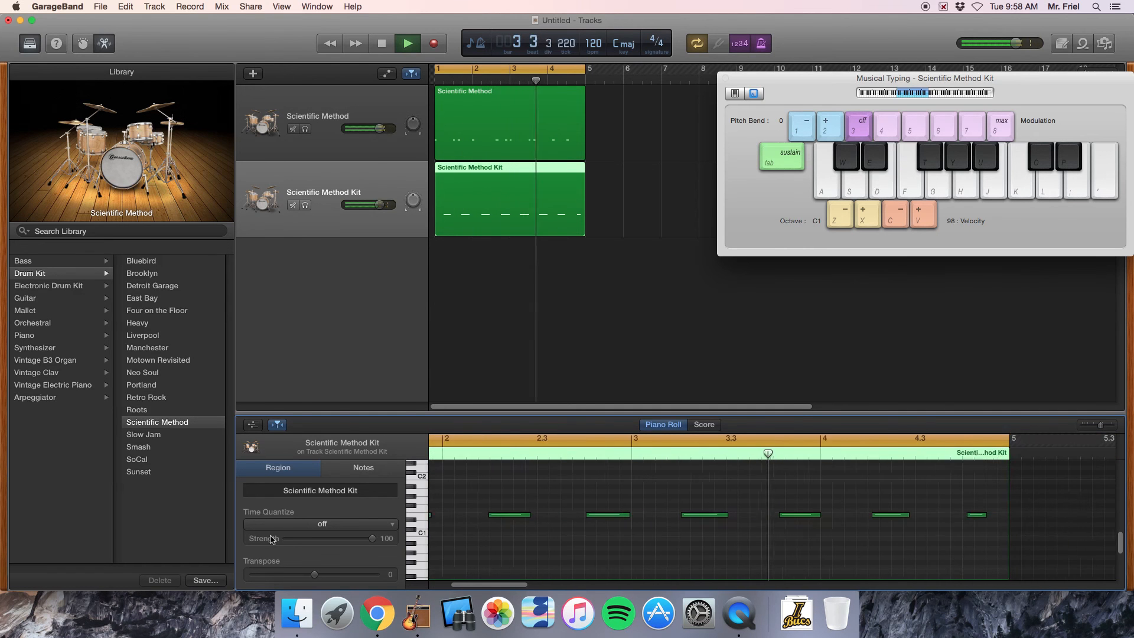
{"action": "left_click", "coordinate": [272, 524]}
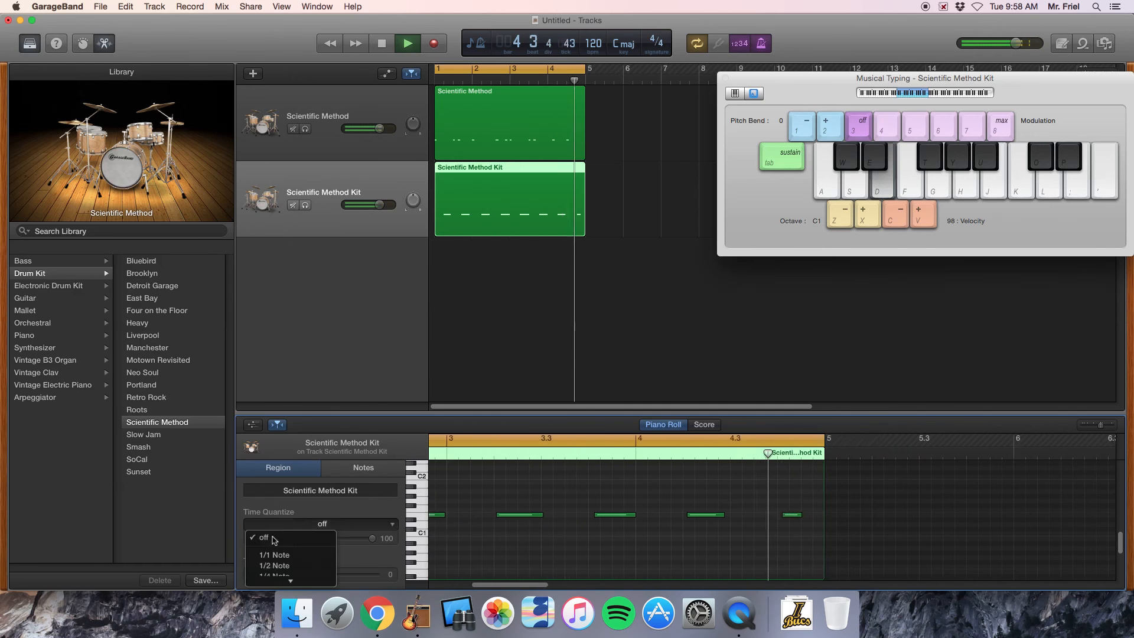
{"action": "left_click", "coordinate": [284, 562]}
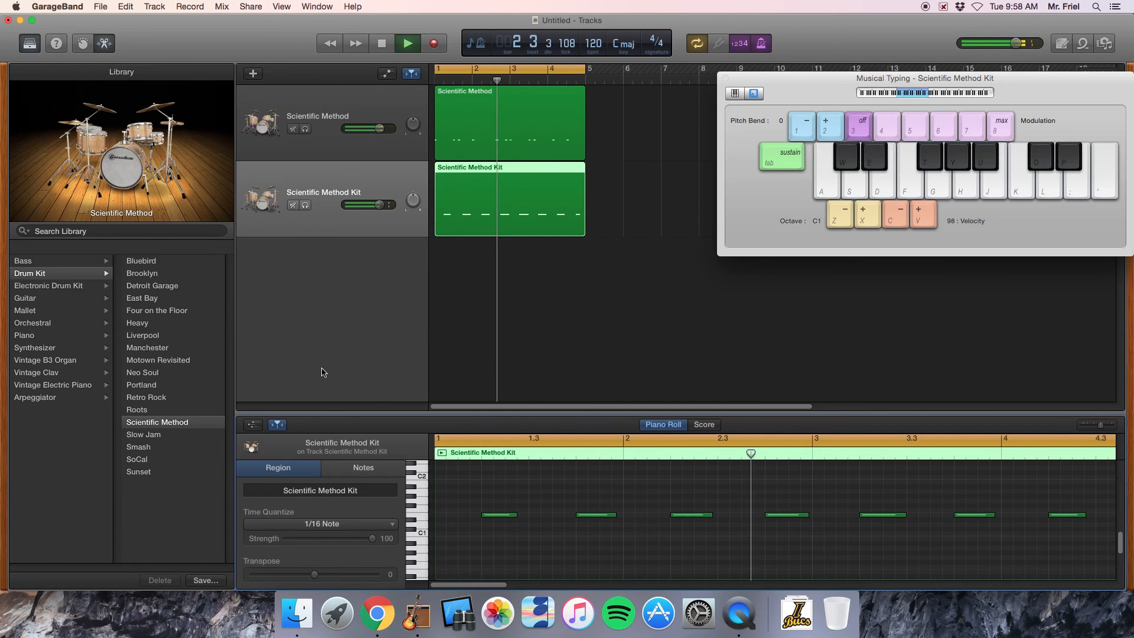
Step: Add a third track duplicating the Scientific Method Kit settings and select it for the hi-hat
{"action": "left_click", "coordinate": [157, 6]}
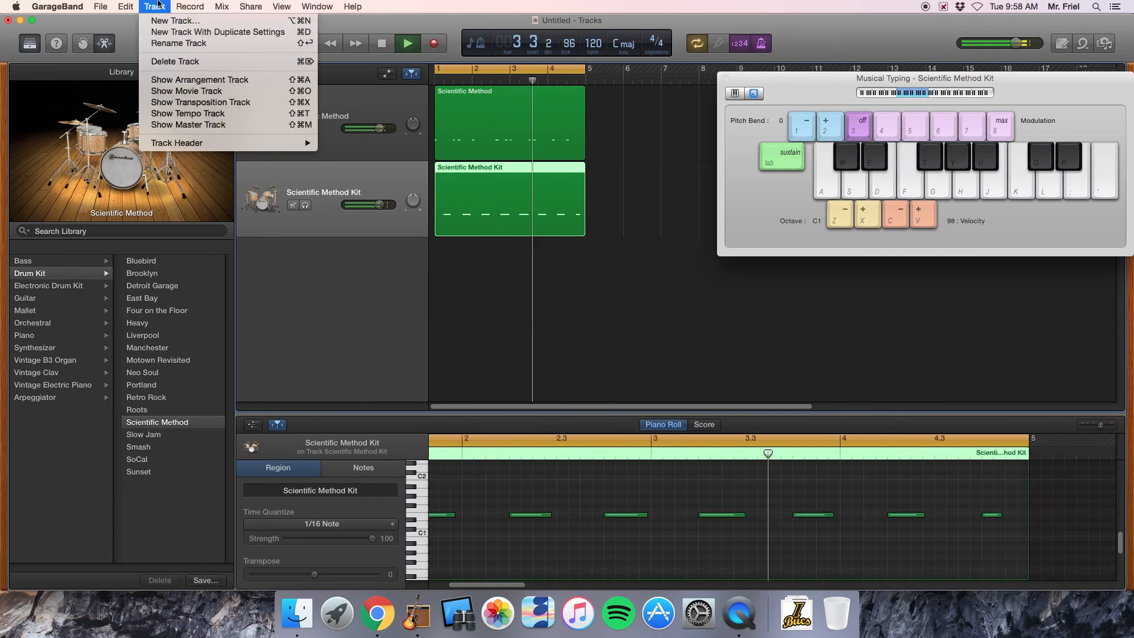
{"action": "left_click", "coordinate": [211, 32]}
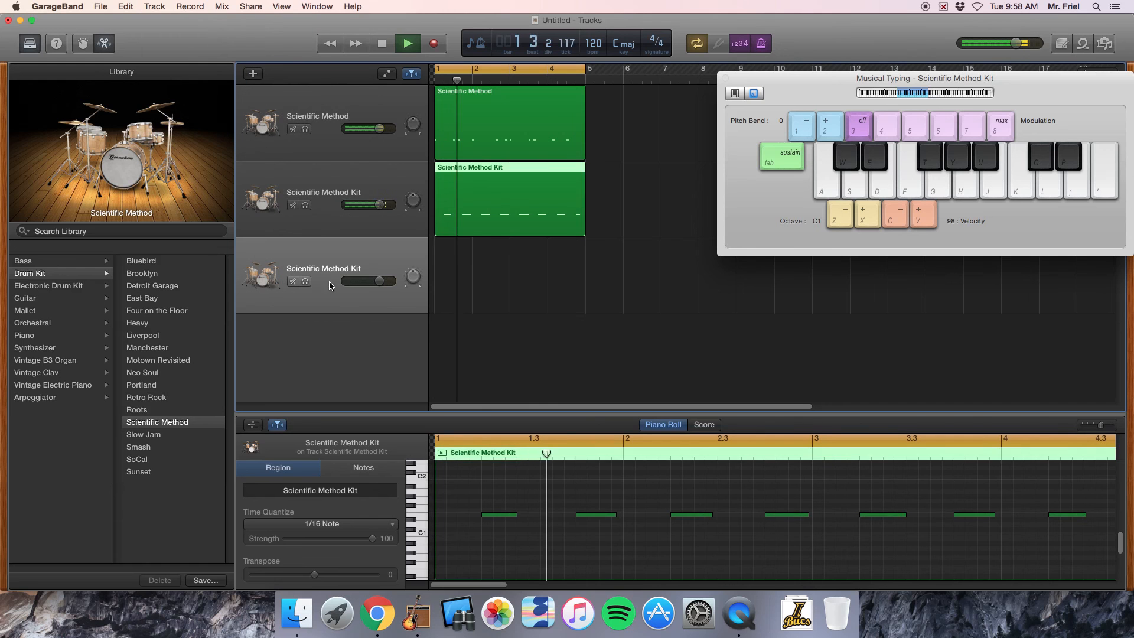
{"action": "left_click", "coordinate": [322, 275]}
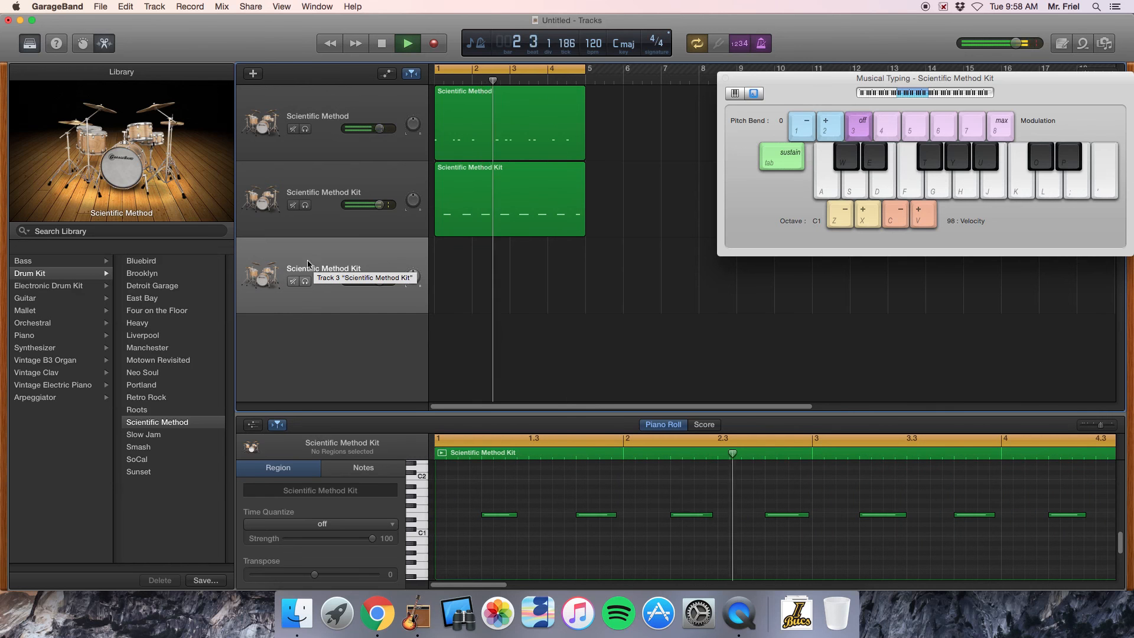
Step: Record a four-bar pattern of steady eighth-note hi-hat hits on the third track from the beginning
{"action": "key", "text": "space"}
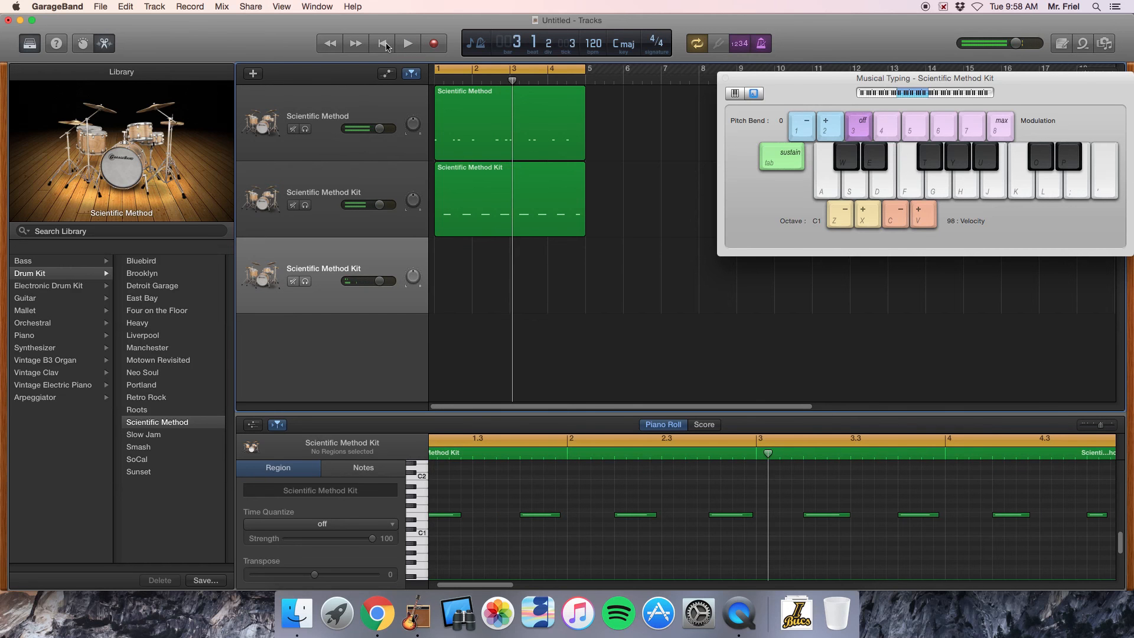
{"action": "left_click", "coordinate": [384, 44]}
{"action": "left_click", "coordinate": [423, 44]}
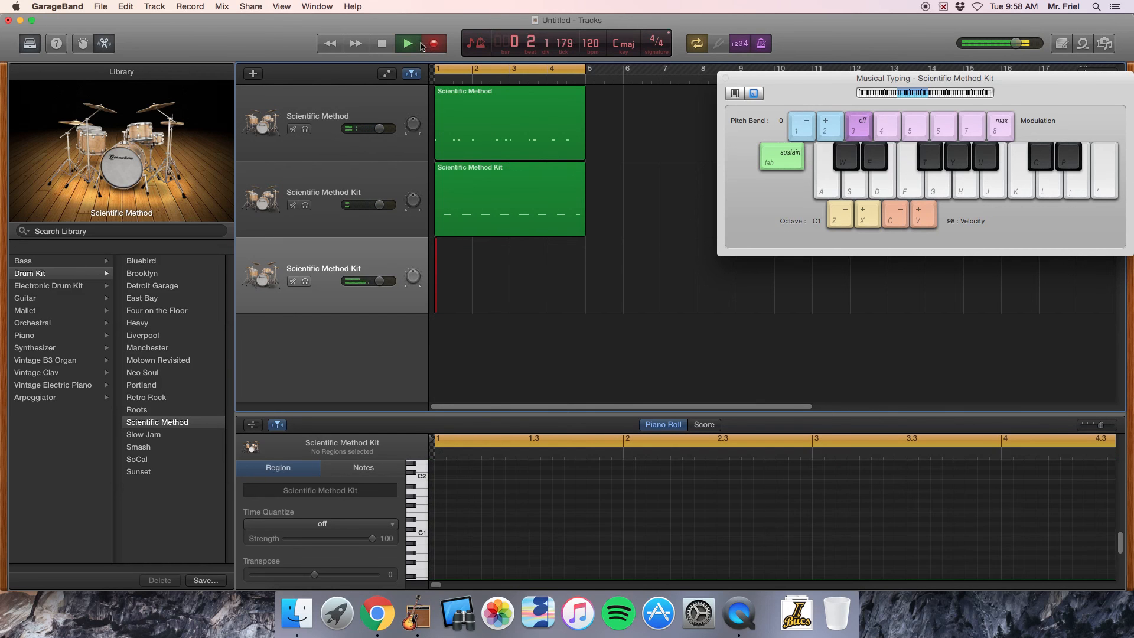
{"action": "key", "text": "t"}
{"action": "key", "text": "t"}
{"action": "key", "text": "t"}
{"action": "key", "text": "t"}
{"action": "key", "text": "t"}
{"action": "key", "text": "t"}
{"action": "key", "text": "t"}
{"action": "key", "text": "t"}
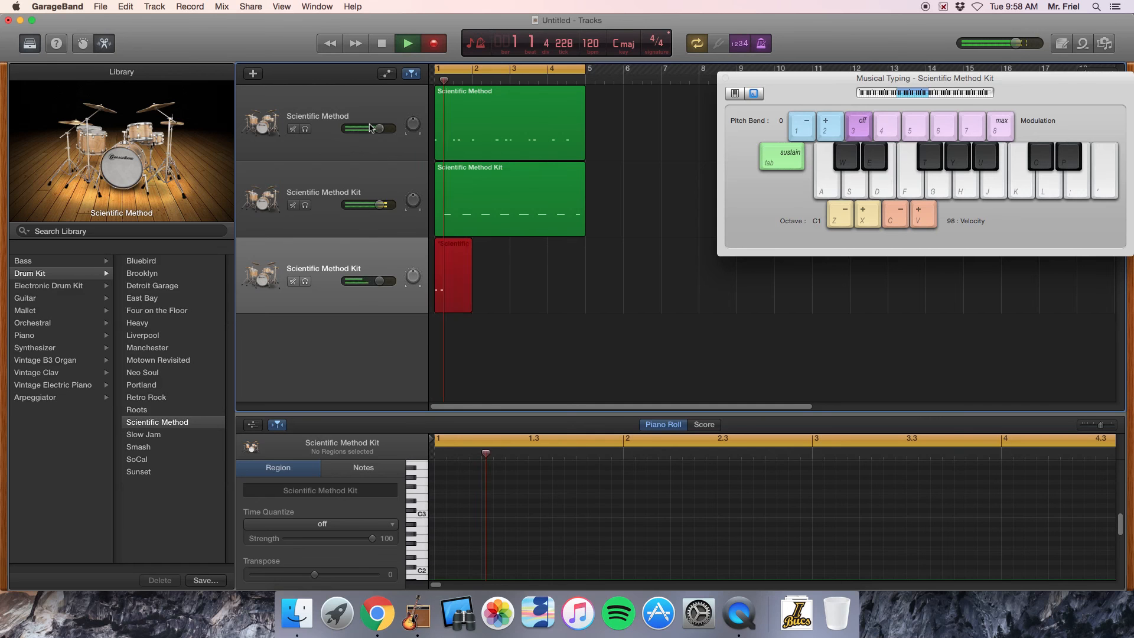
{"action": "key", "text": "t"}
{"action": "key", "text": "t"}
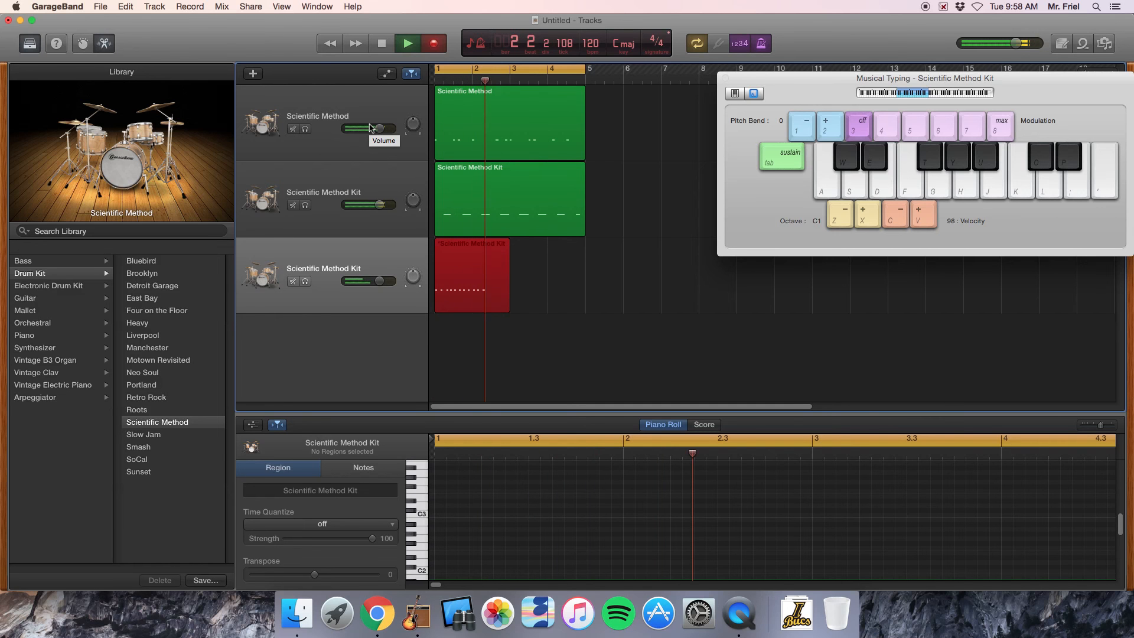
{"action": "key", "text": "t"}
{"action": "key", "text": "t"}
{"action": "key", "text": "t"}
{"action": "key", "text": "t"}
{"action": "key", "text": "t"}
{"action": "key", "text": "t"}
{"action": "key", "text": "t"}
{"action": "key", "text": "t"}
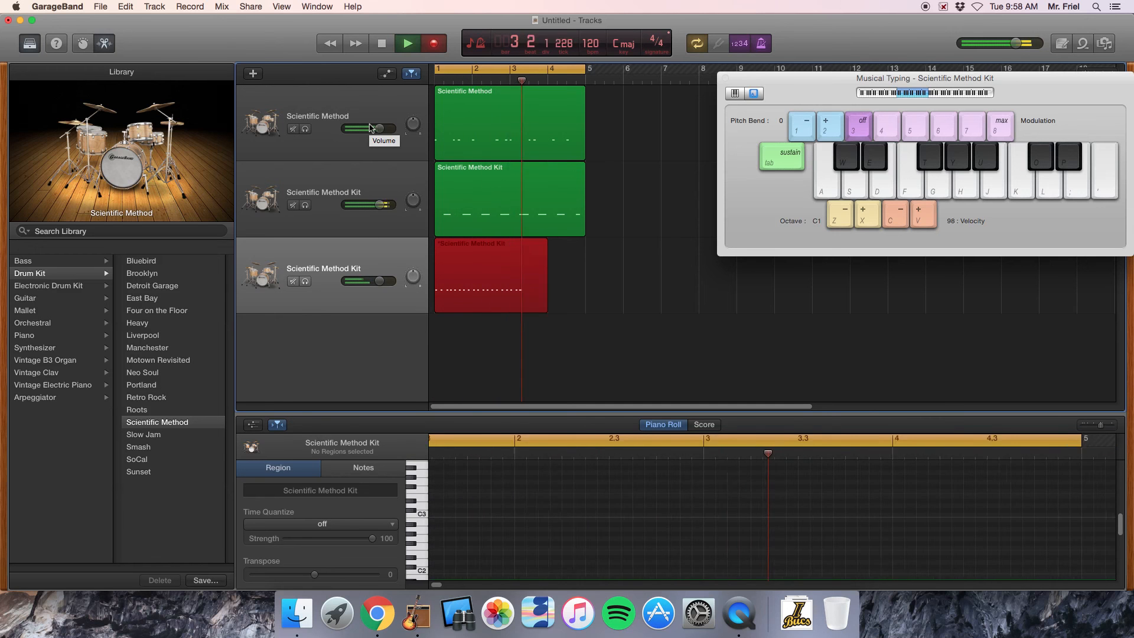
{"action": "key", "text": "t"}
{"action": "key", "text": "t"}
{"action": "key", "text": "t"}
{"action": "key", "text": "t"}
{"action": "key", "text": "t"}
{"action": "key", "text": "t"}
{"action": "key", "text": "t"}
{"action": "key", "text": "t"}
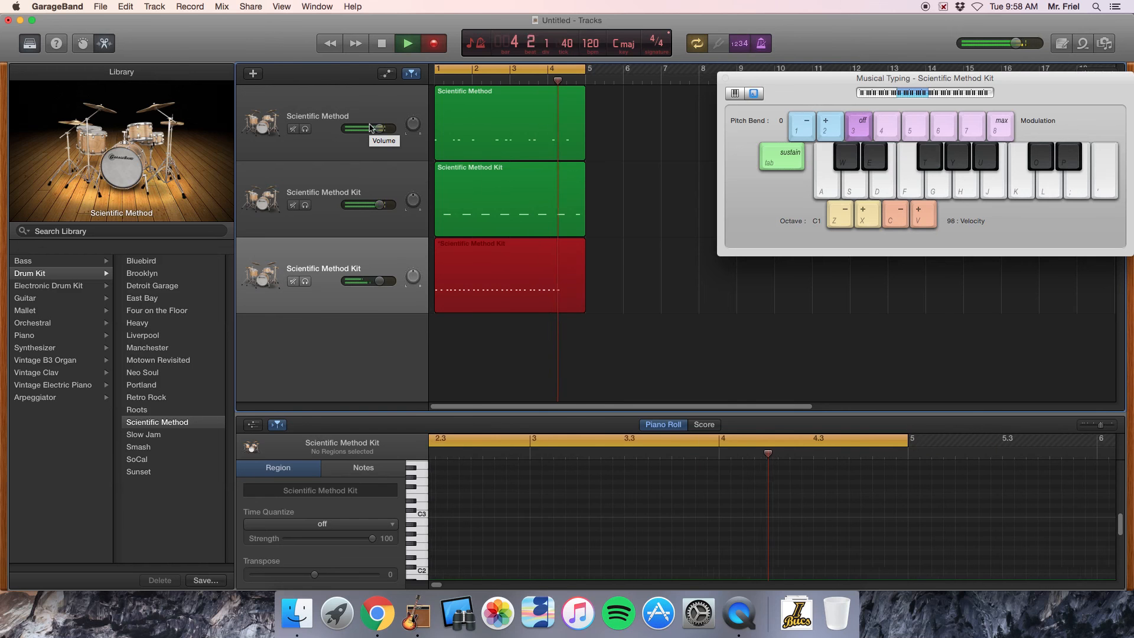
{"action": "key", "text": "t"}
{"action": "key", "text": "t"}
{"action": "key", "text": "space"}
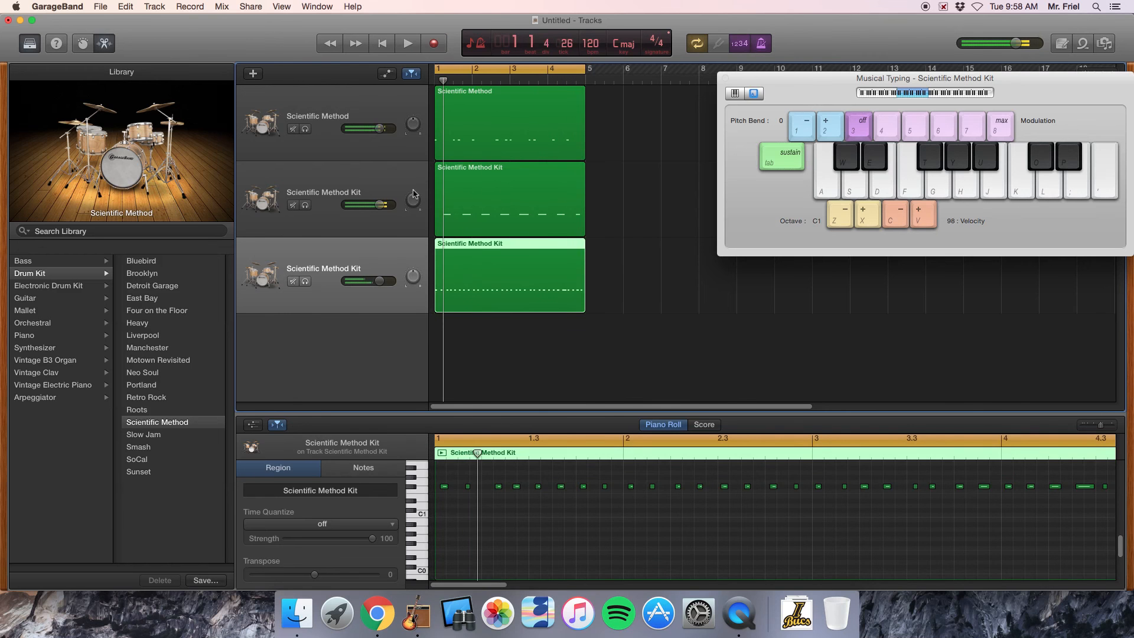
Step: Quantize the timing of the hi-hat region to 1/16 Note and play the three tracks together
{"action": "key", "text": "e"}
{"action": "key", "text": "e"}
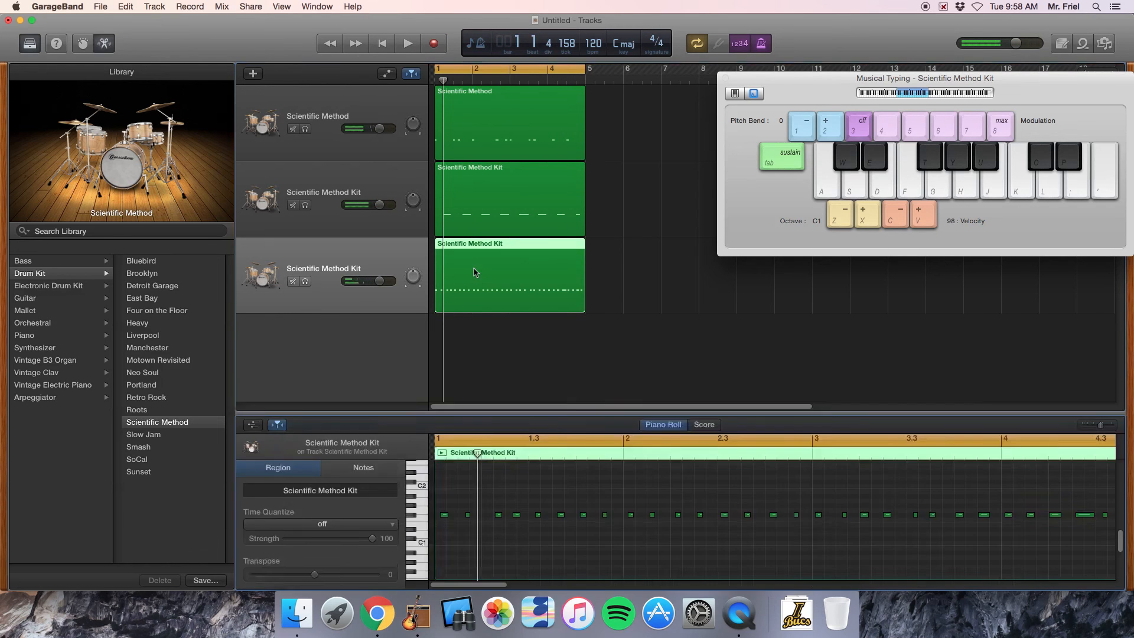
{"action": "key", "text": "e"}
{"action": "key", "text": "e"}
{"action": "left_click", "coordinate": [307, 524]}
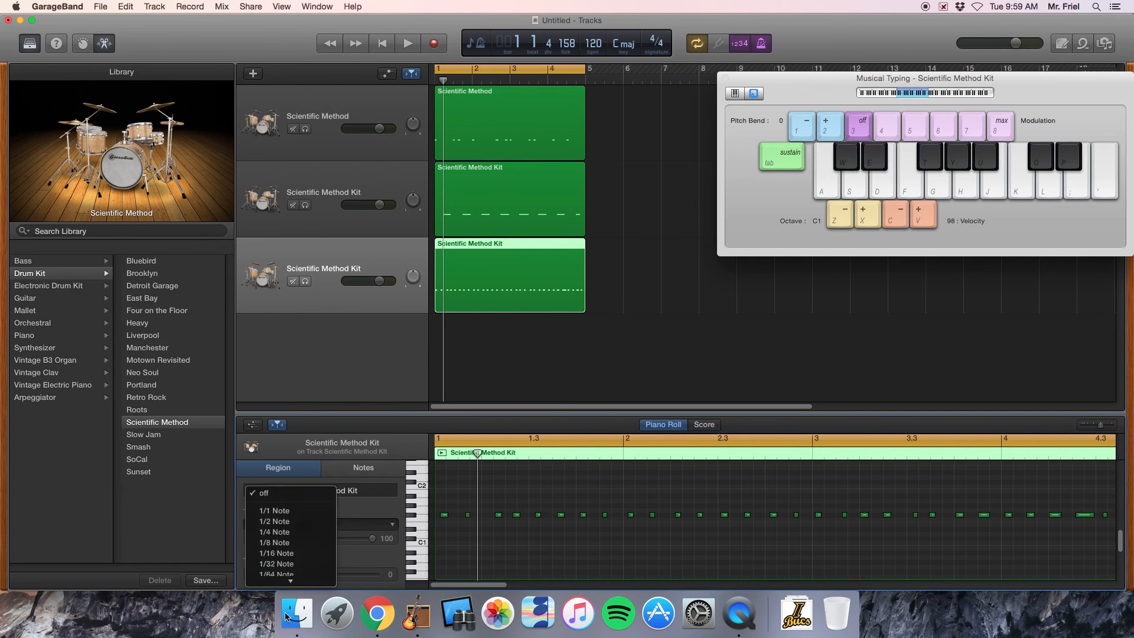
{"action": "left_click", "coordinate": [286, 500]}
{"action": "key", "text": "space"}
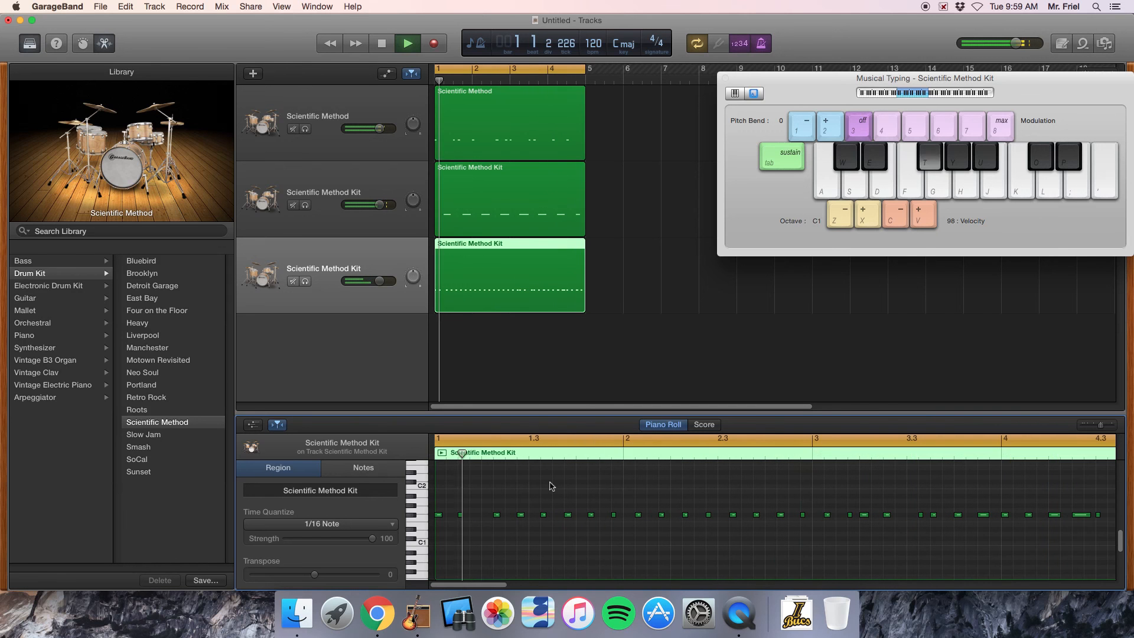
Step: Stop playback, copy the hi-hat note at position 1 2 2 1 and paste copies into the gap before it
{"action": "key", "text": "space"}
{"action": "left_click", "coordinate": [497, 516]}
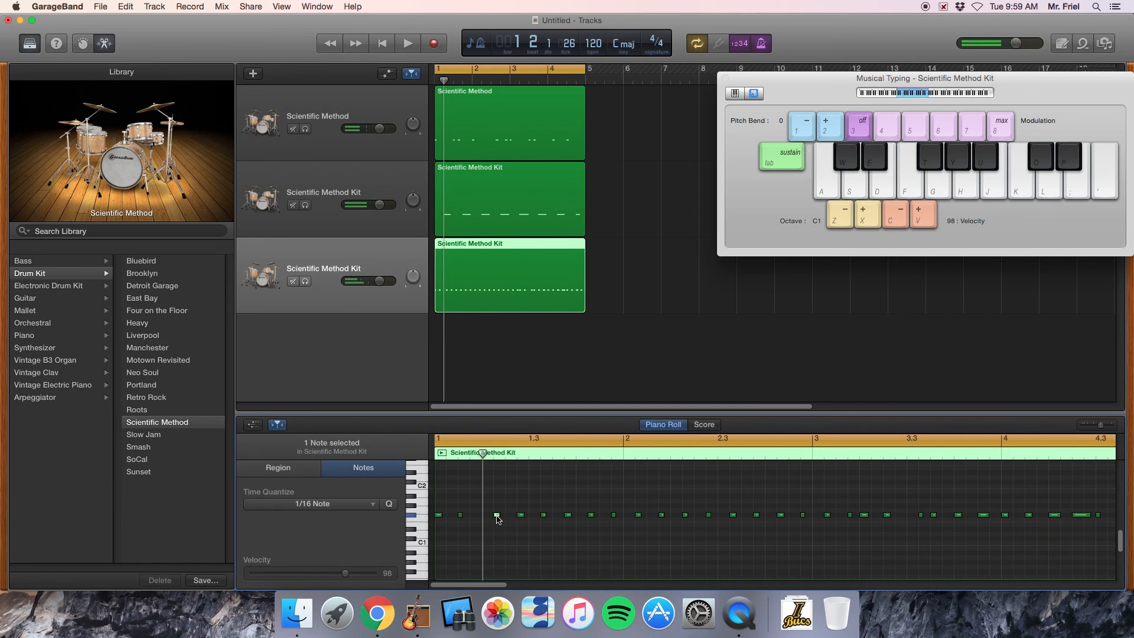
{"action": "left_click", "coordinate": [498, 517]}
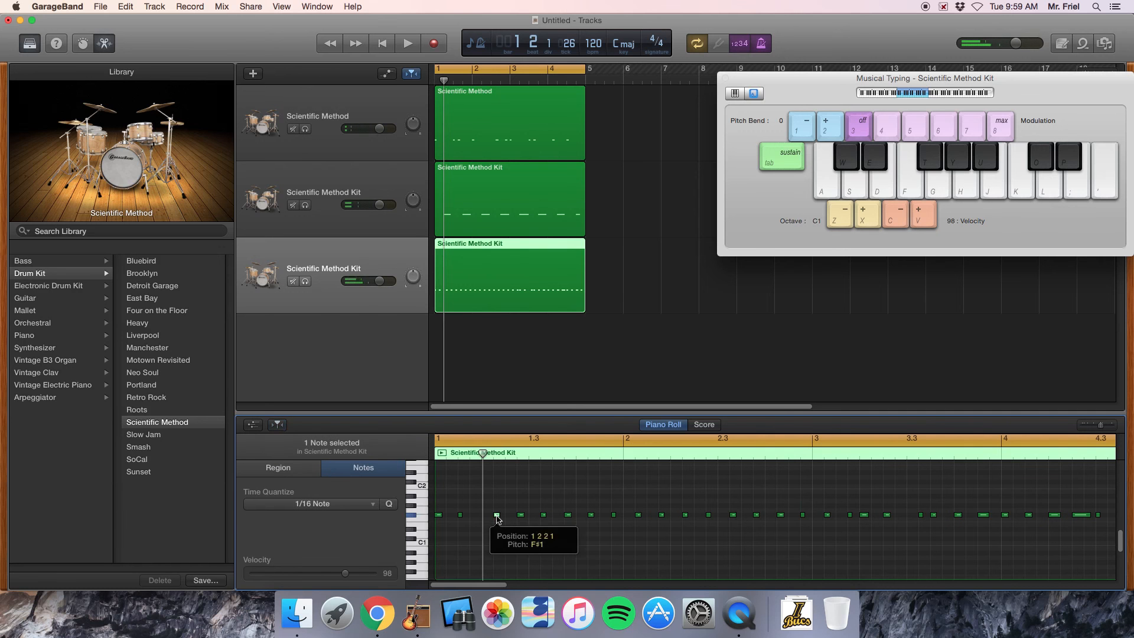
{"action": "left_click", "coordinate": [471, 454]}
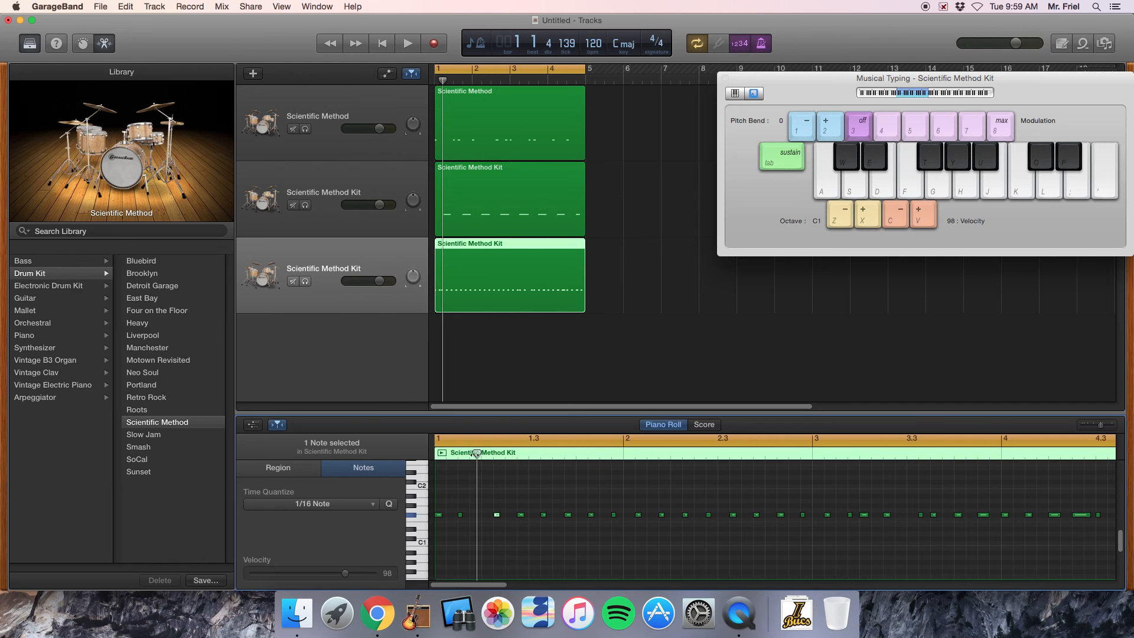
{"action": "key", "text": "super+v"}
{"action": "left_click", "coordinate": [473, 517]}
{"action": "left_click_drag", "start_coordinate": [478, 454], "coordinate": [505, 454]}
{"action": "key", "text": "super+v"}
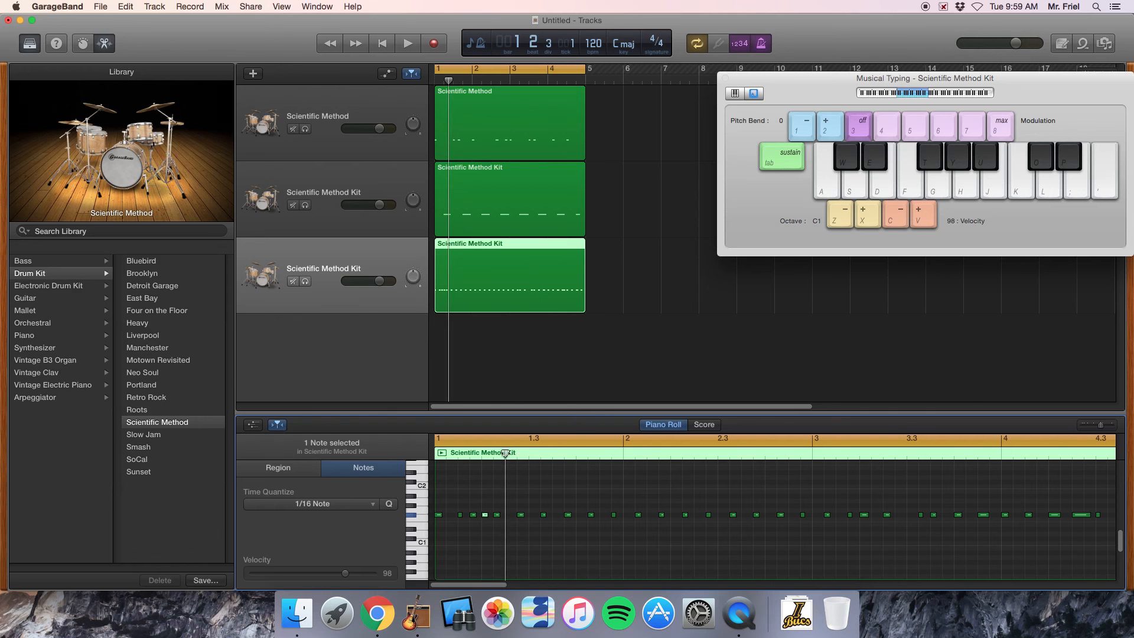
Step: Delete the stray hi-hat notes on either side of beat 2 in bar 1 and paste a copy on the following off-beat
{"action": "left_click", "coordinate": [453, 470]}
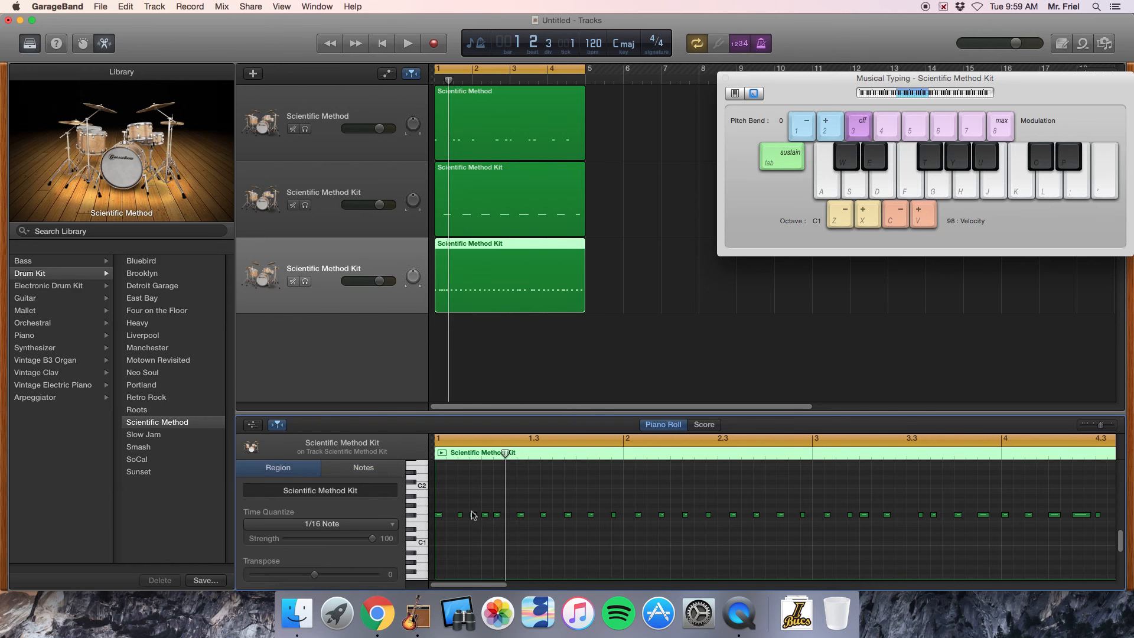
{"action": "left_click_drag", "start_coordinate": [473, 519], "coordinate": [483, 522]}
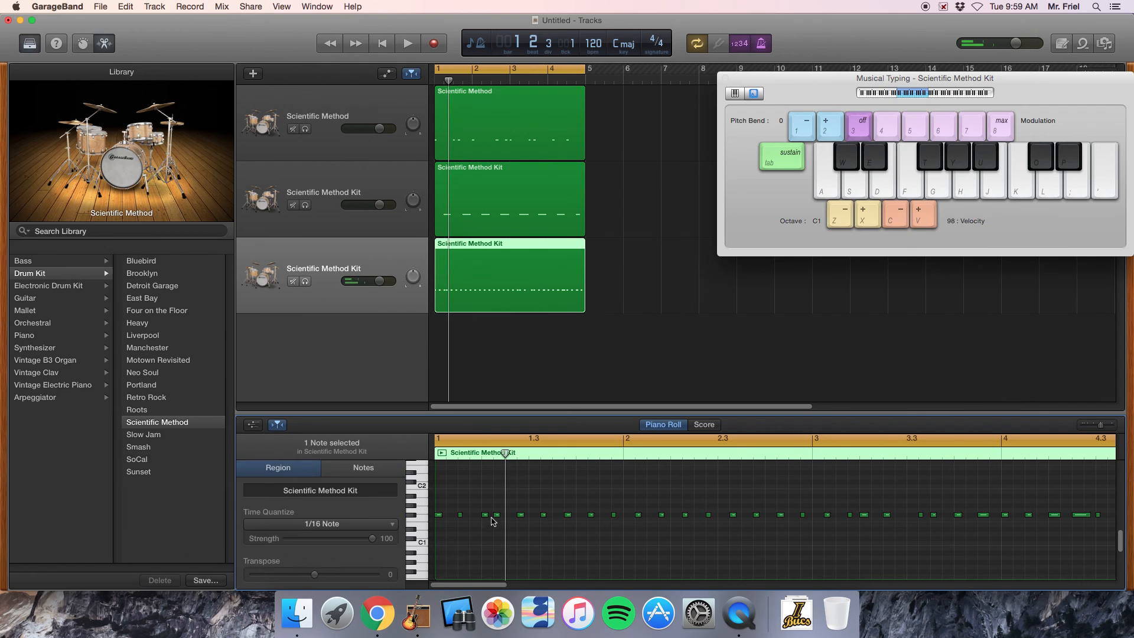
{"action": "left_click", "coordinate": [497, 516]}
{"action": "key", "text": "super+v"}
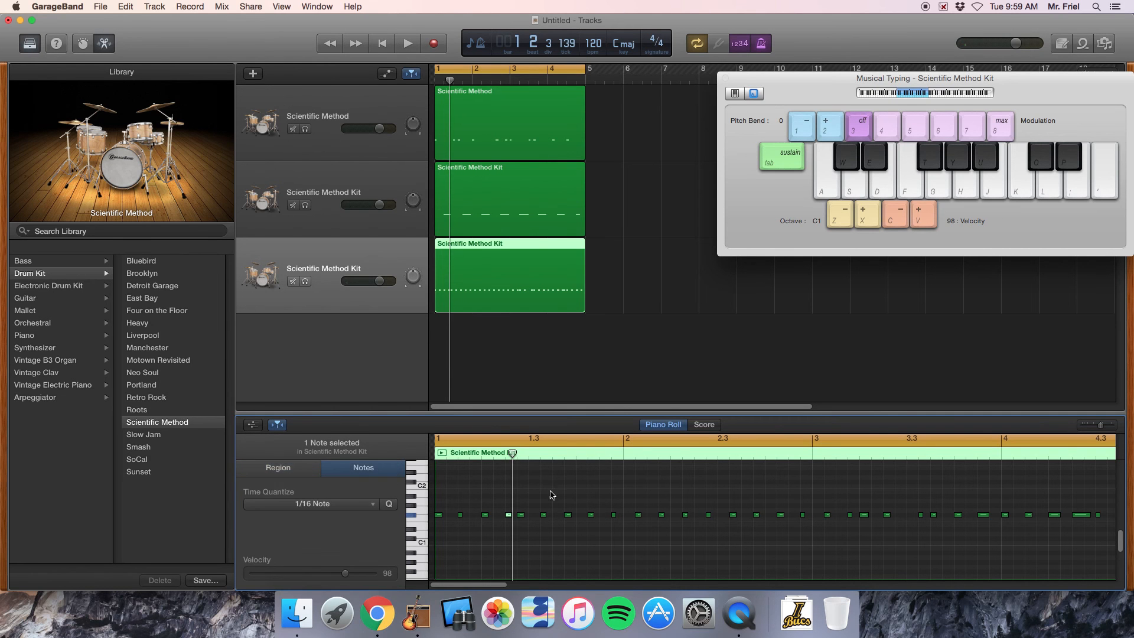
Step: Shift the hi-hat note near beat 3 of bar 1, quantize it to 1/8 Note and play the pattern
{"action": "mouse_move", "coordinate": [521, 518]}
{"action": "left_mouse_down"}
{"action": "mouse_move", "coordinate": [542, 520]}
{"action": "mouse_move", "coordinate": [535, 510]}
{"action": "left_mouse_up"}
{"action": "left_click", "coordinate": [362, 509]}
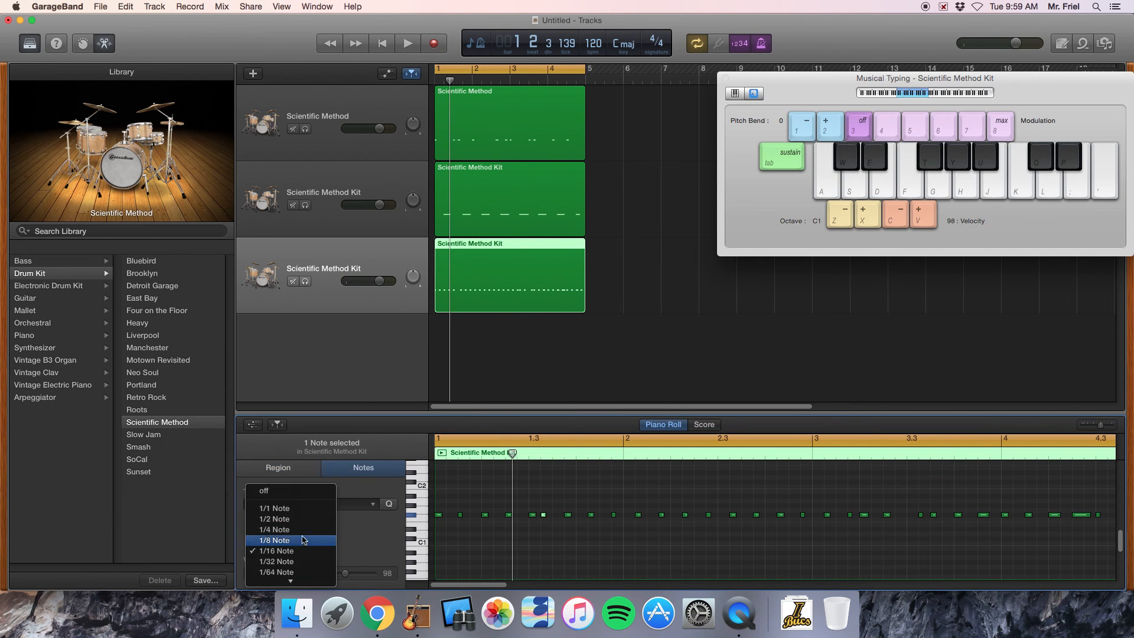
{"action": "left_click", "coordinate": [303, 540]}
{"action": "key", "text": "space"}
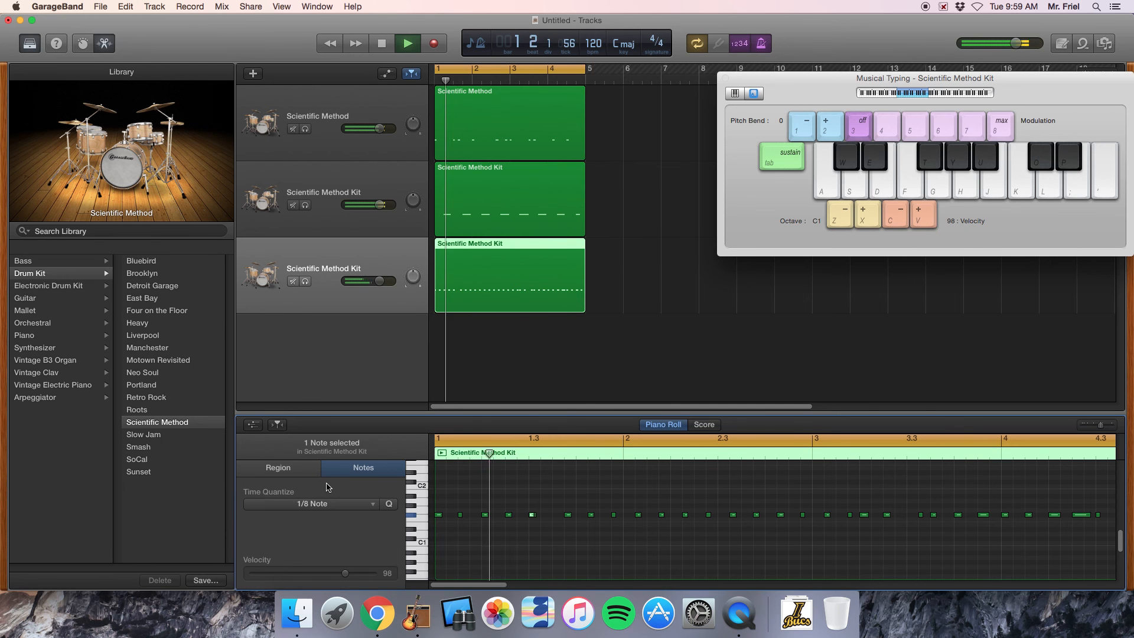
{"action": "key", "text": "space"}
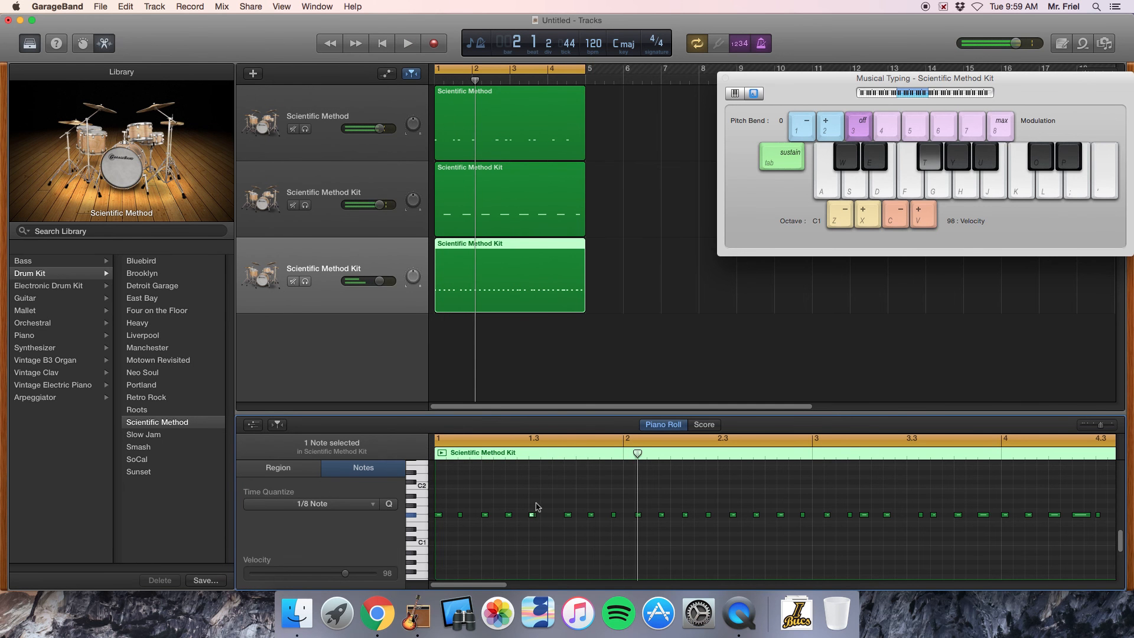
Step: Paste a copy of the hi-hat note following beat 3 of bar 1 onto the off-beat eighth just before it
{"action": "left_click", "coordinate": [568, 515]}
{"action": "left_click", "coordinate": [541, 454]}
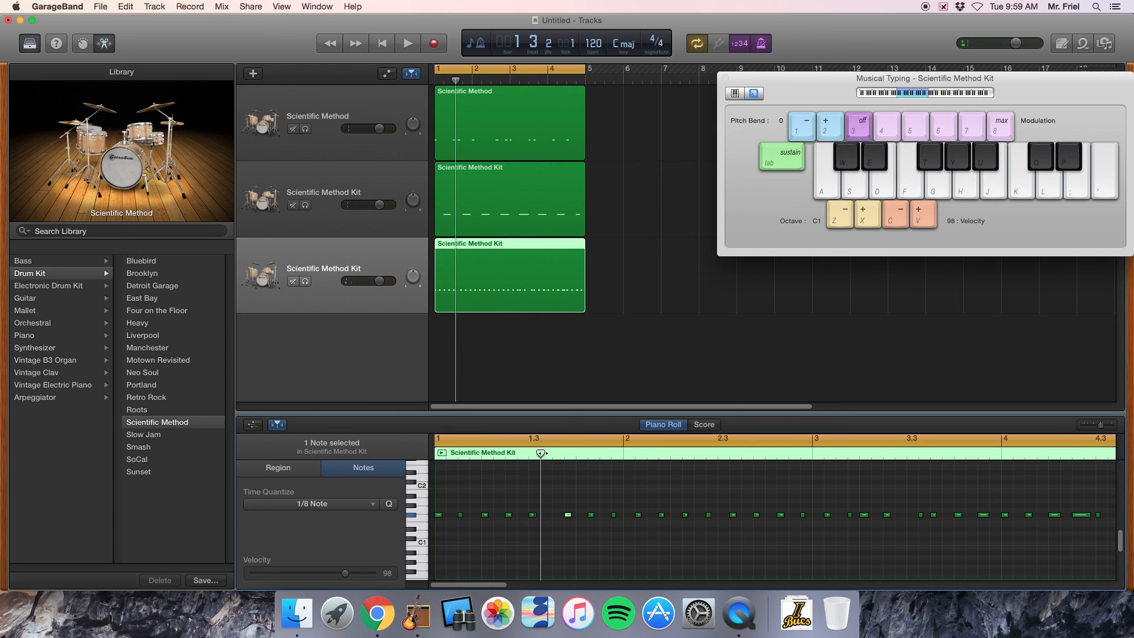
{"action": "left_click_drag", "start_coordinate": [541, 453], "coordinate": [552, 454]}
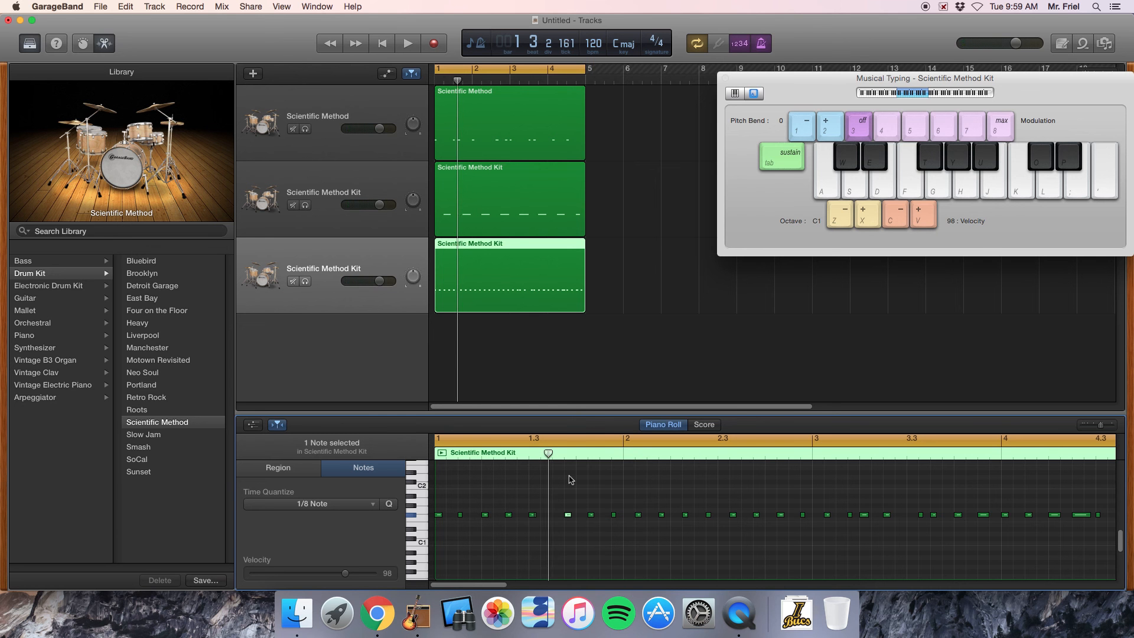
{"action": "mouse_move", "coordinate": [552, 453]}
{"action": "left_mouse_down"}
{"action": "mouse_move", "coordinate": [539, 454]}
{"action": "mouse_move", "coordinate": [576, 454]}
{"action": "mouse_move", "coordinate": [560, 453]}
{"action": "left_mouse_up"}
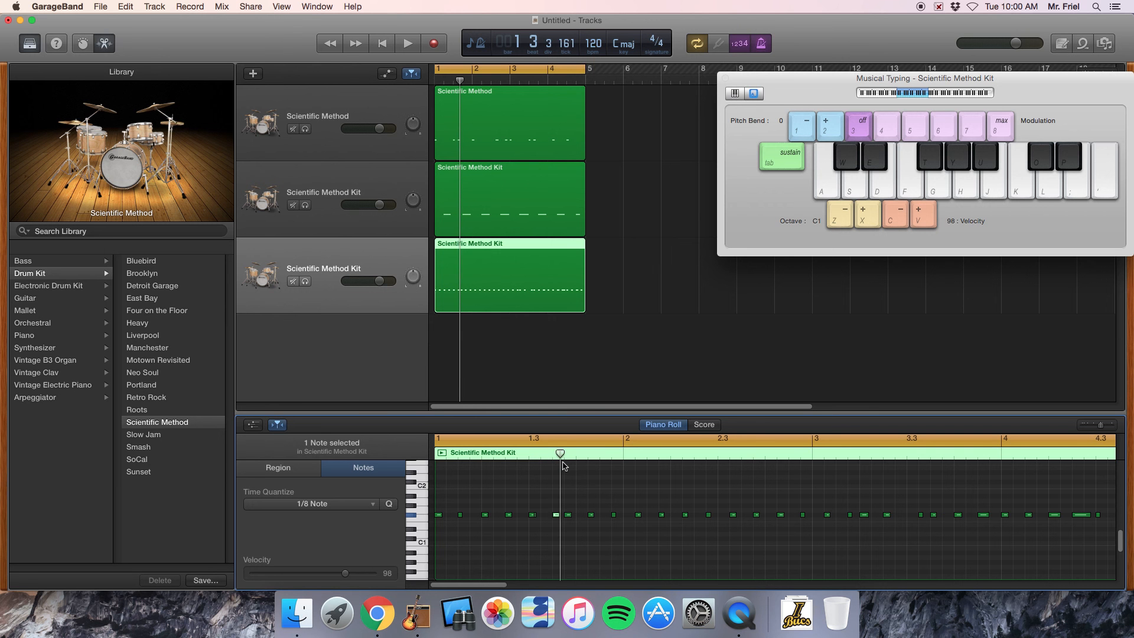
Step: Move the next hi-hat note to position 1 4 1 1 and play the pattern from the beginning
{"action": "left_click_drag", "start_coordinate": [569, 518], "coordinate": [580, 519]}
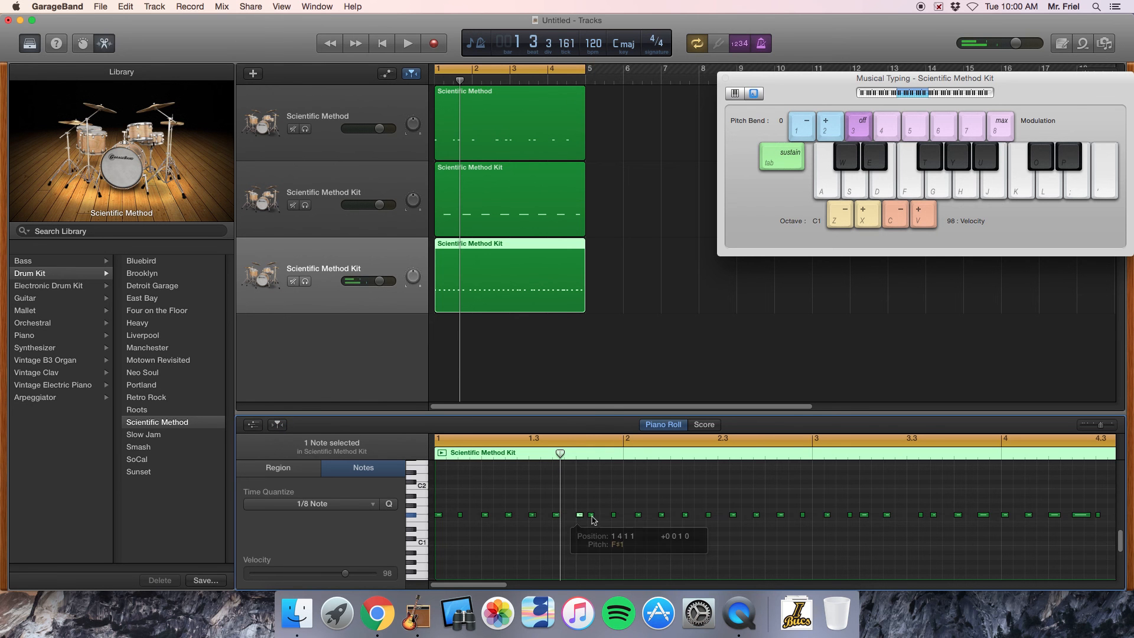
{"action": "left_click", "coordinate": [591, 518]}
{"action": "key", "text": "Return"}
{"action": "key", "text": "space"}
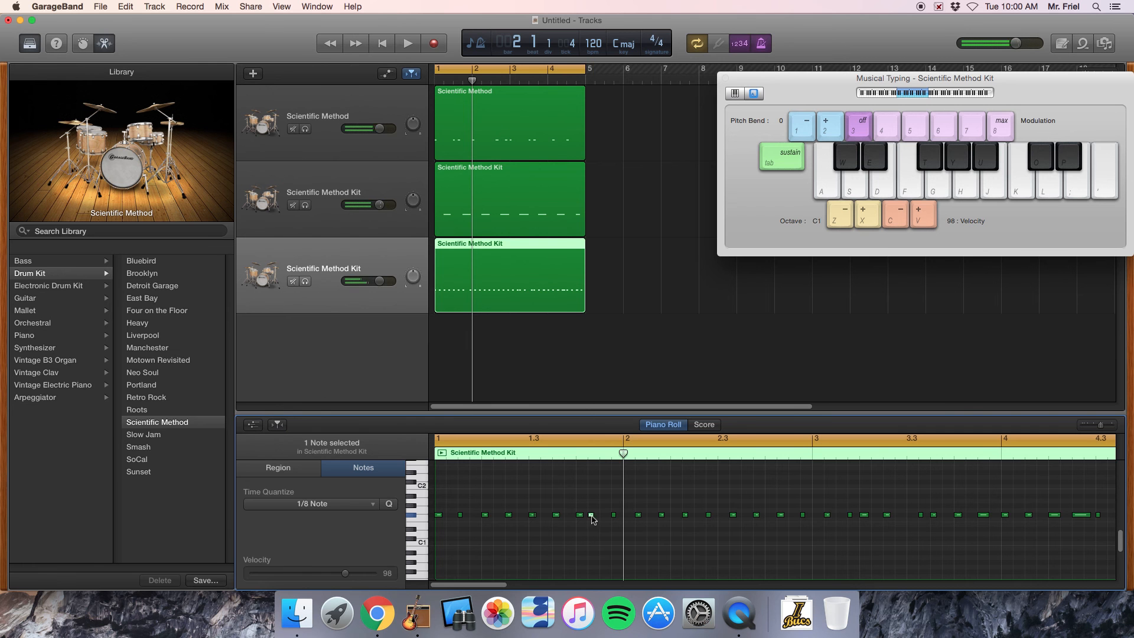
Step: Remove the extra hi-hat note after beat 4 of bar 1, shift the following notes earlier onto eighth-note positions and play the pattern
{"action": "left_click", "coordinate": [593, 520]}
{"action": "left_click_drag", "start_coordinate": [615, 515], "coordinate": [602, 518]}
{"action": "key", "text": "space"}
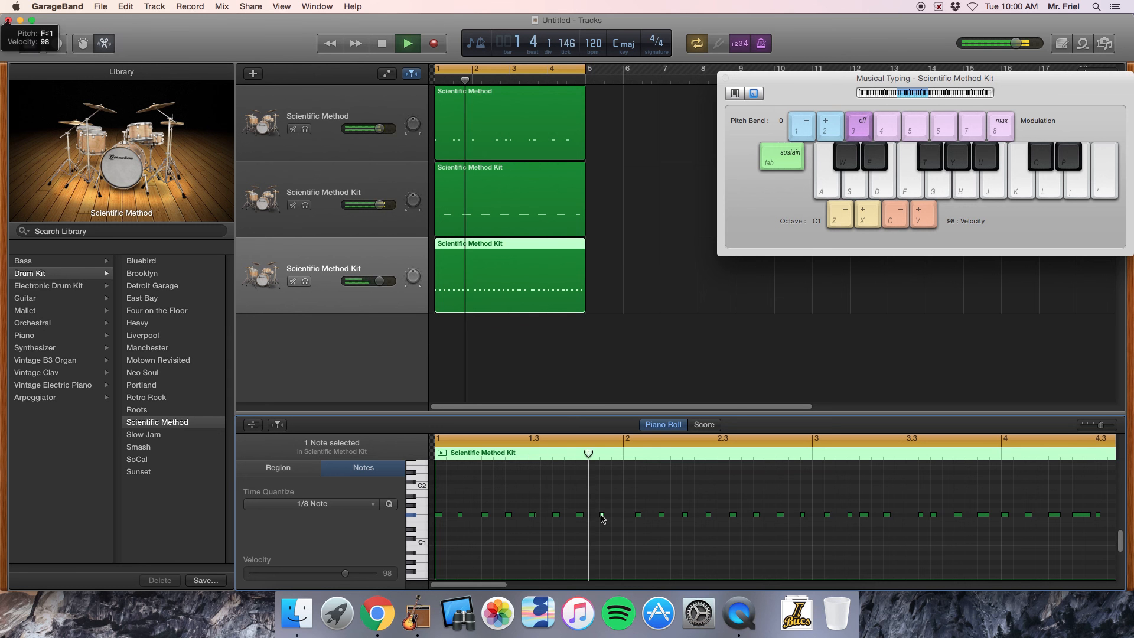
{"action": "key", "text": "space"}
{"action": "mouse_move", "coordinate": [636, 520]}
{"action": "left_mouse_down"}
{"action": "mouse_move", "coordinate": [625, 519]}
{"action": "mouse_move", "coordinate": [648, 519]}
{"action": "left_mouse_up"}
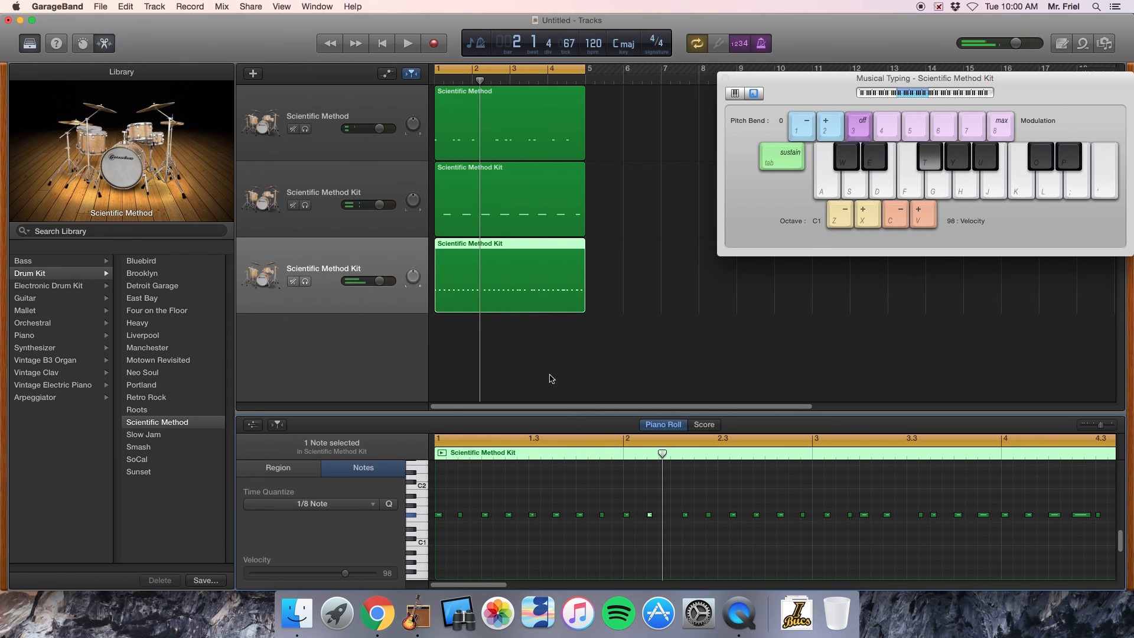
Step: Delete the whole hi-hat region from the third track and return the playhead to the beginning
{"action": "key", "text": "Delete"}
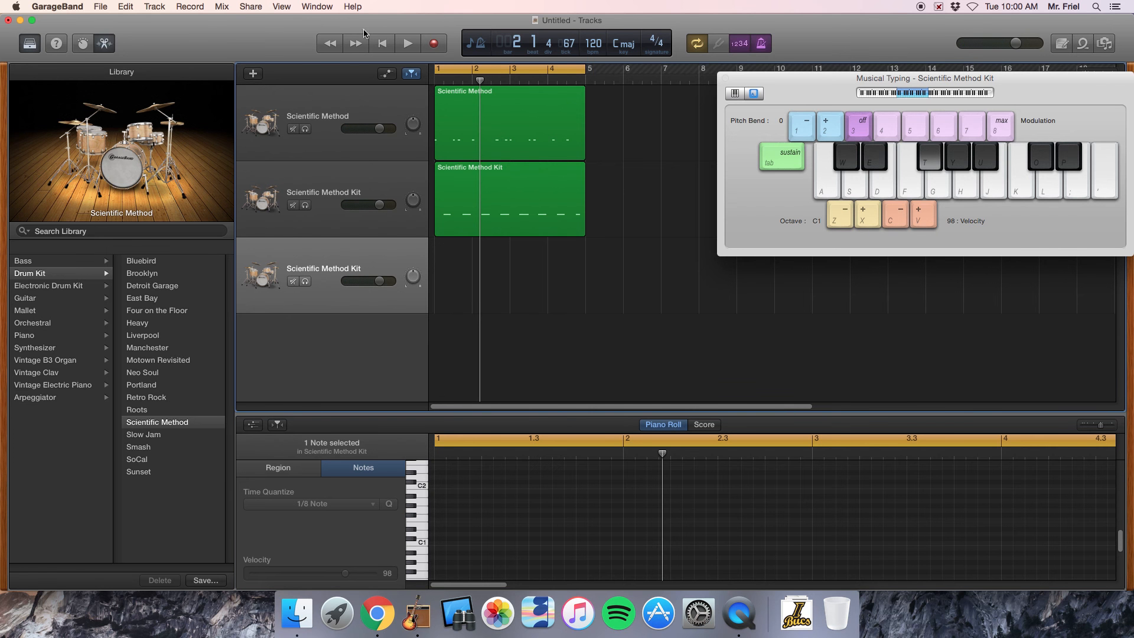
{"action": "left_click", "coordinate": [374, 44]}
{"action": "key", "text": "r"}
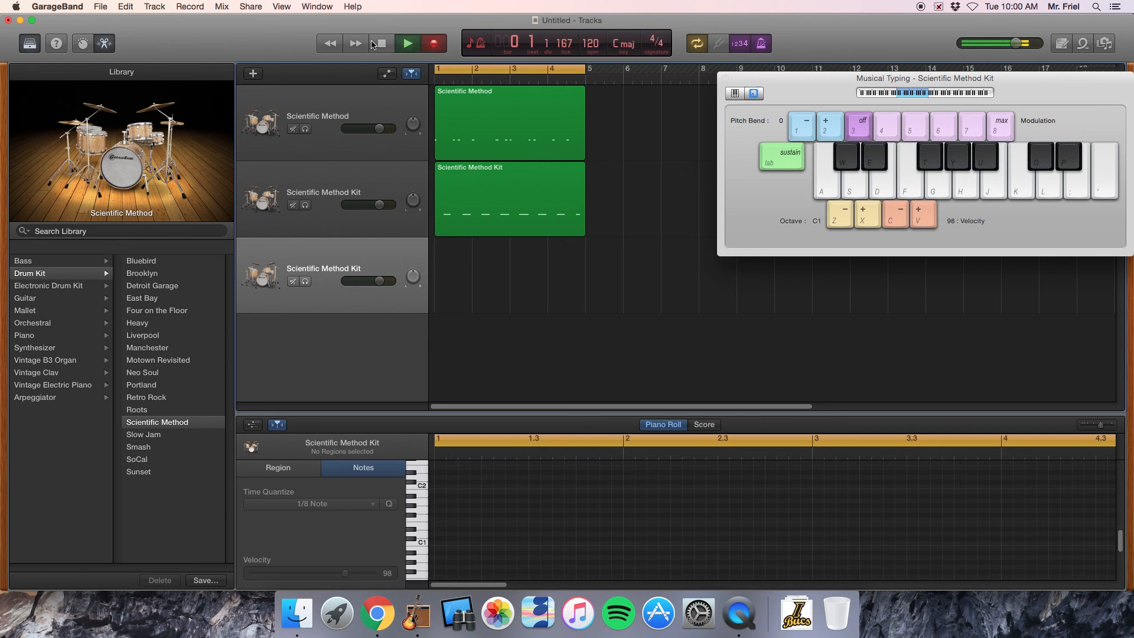
{"action": "left_click", "coordinate": [373, 44]}
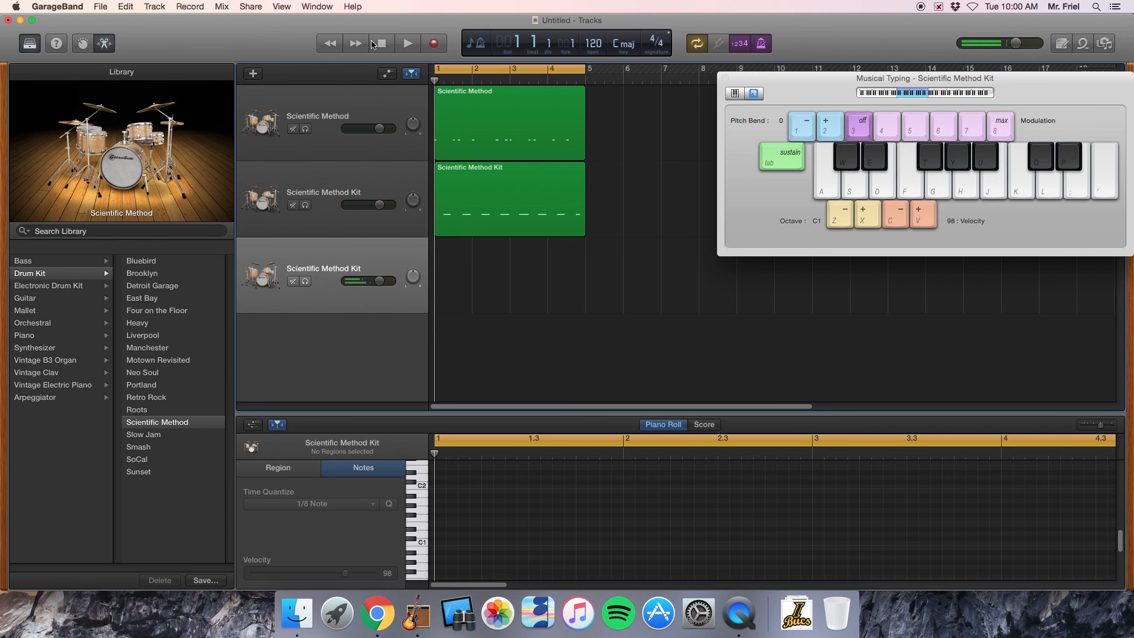
Step: Re-record a four-bar pattern of steady eighth-note hi-hat hits on the third track, stopping once the loop comes round
{"action": "left_click", "coordinate": [437, 46]}
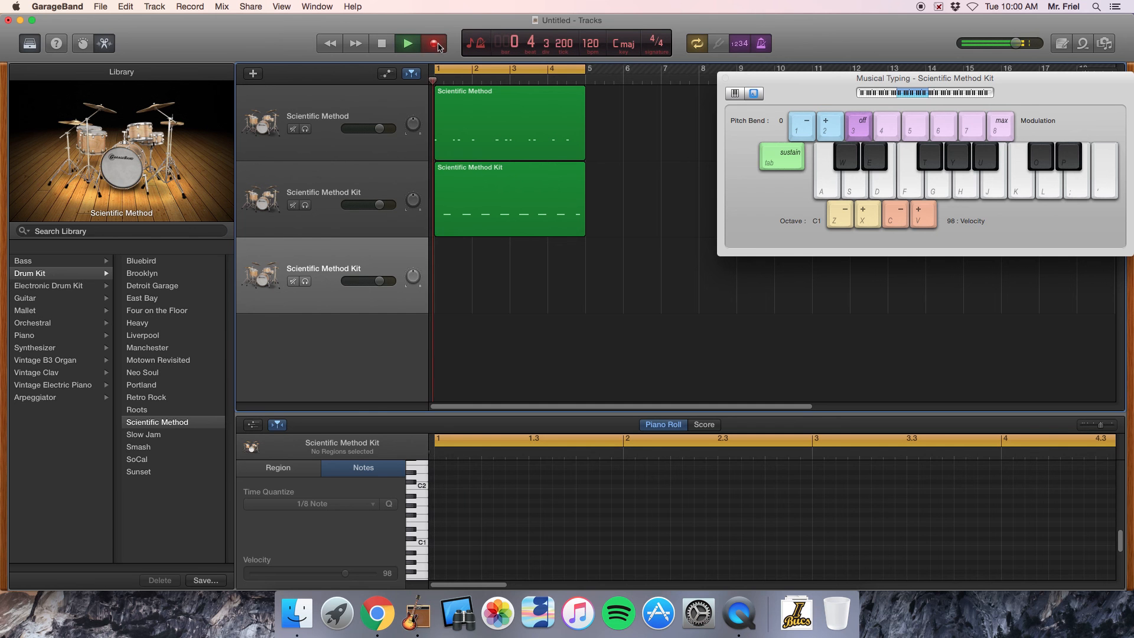
{"action": "key", "text": "t"}
{"action": "key", "text": "t"}
{"action": "key", "text": "t"}
{"action": "key", "text": "t"}
{"action": "key", "text": "t"}
{"action": "key", "text": "t"}
{"action": "key", "text": "t"}
{"action": "key", "text": "t"}
{"action": "key", "text": "t"}
{"action": "key", "text": "t"}
{"action": "key", "text": "t"}
{"action": "key", "text": "t"}
{"action": "key", "text": "t"}
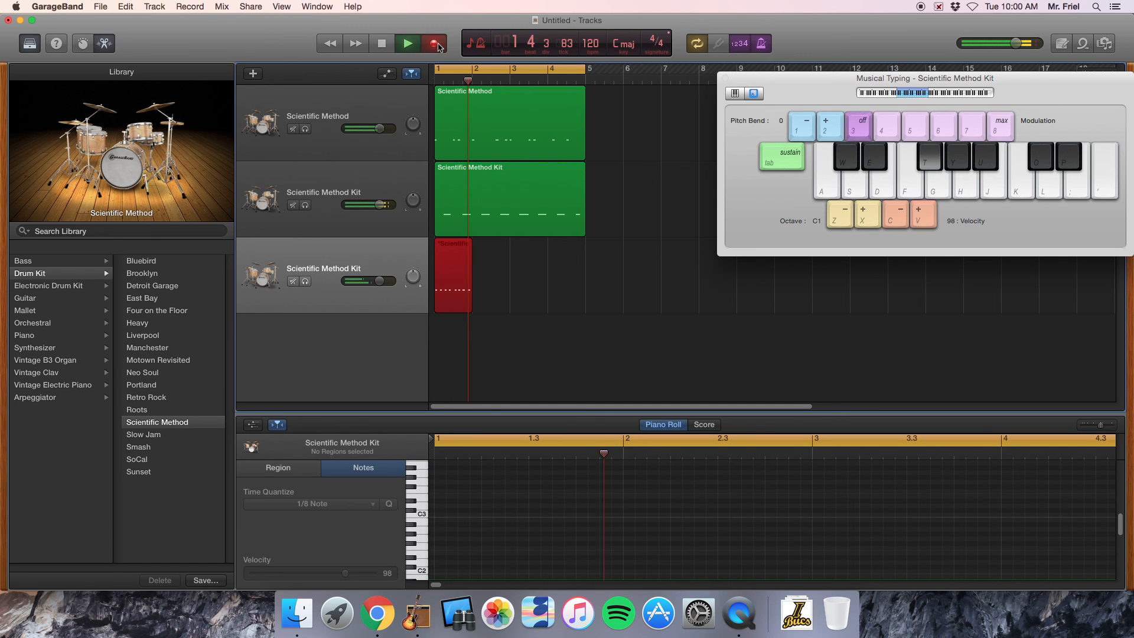
{"action": "key", "text": "t"}
{"action": "key", "text": "t"}
{"action": "key", "text": "t"}
{"action": "key", "text": "t"}
{"action": "key", "text": "t"}
{"action": "key", "text": "t"}
{"action": "key", "text": "t"}
{"action": "key", "text": "t"}
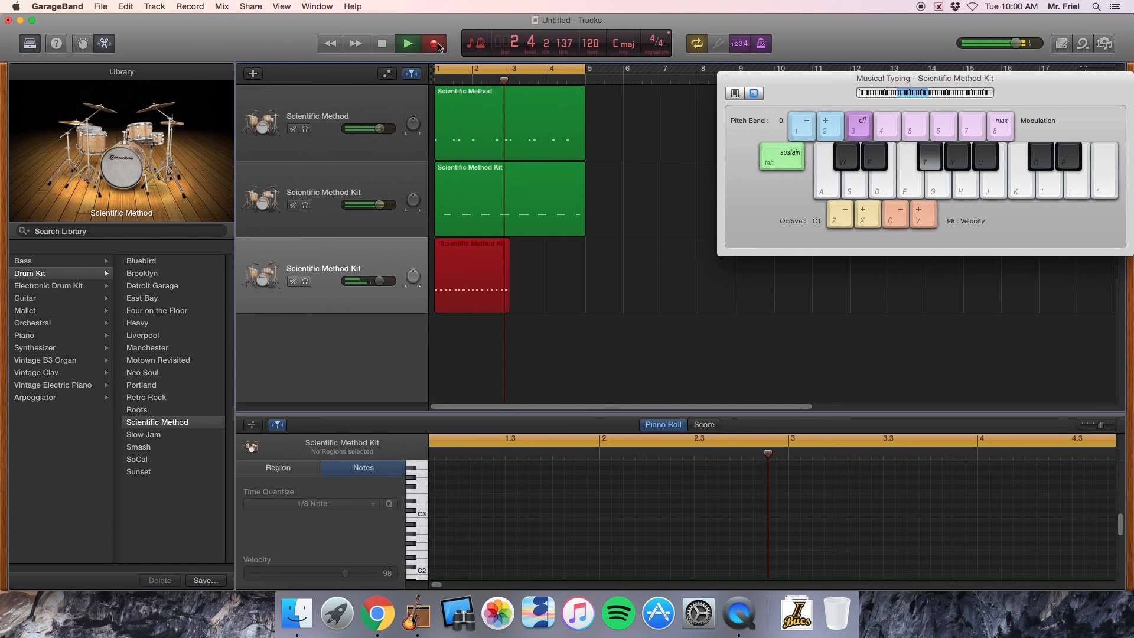
{"action": "key", "text": "t"}
{"action": "key", "text": "t"}
{"action": "key", "text": "t"}
{"action": "key", "text": "t"}
{"action": "key", "text": "t"}
{"action": "key", "text": "t"}
{"action": "key", "text": "t"}
{"action": "key", "text": "t"}
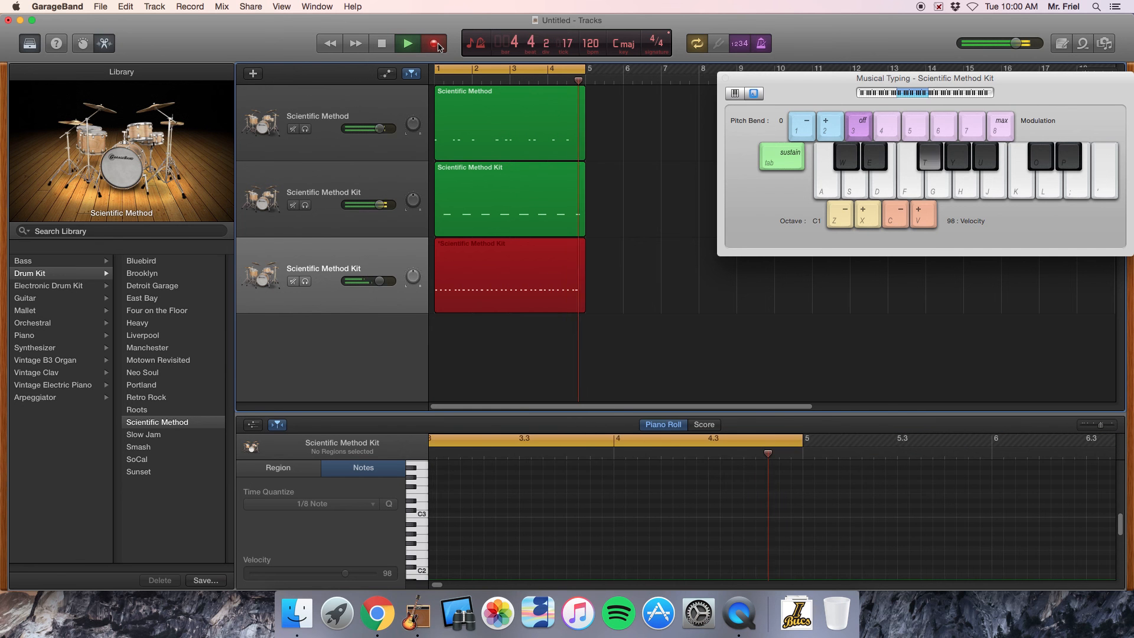
{"action": "left_click", "coordinate": [434, 44]}
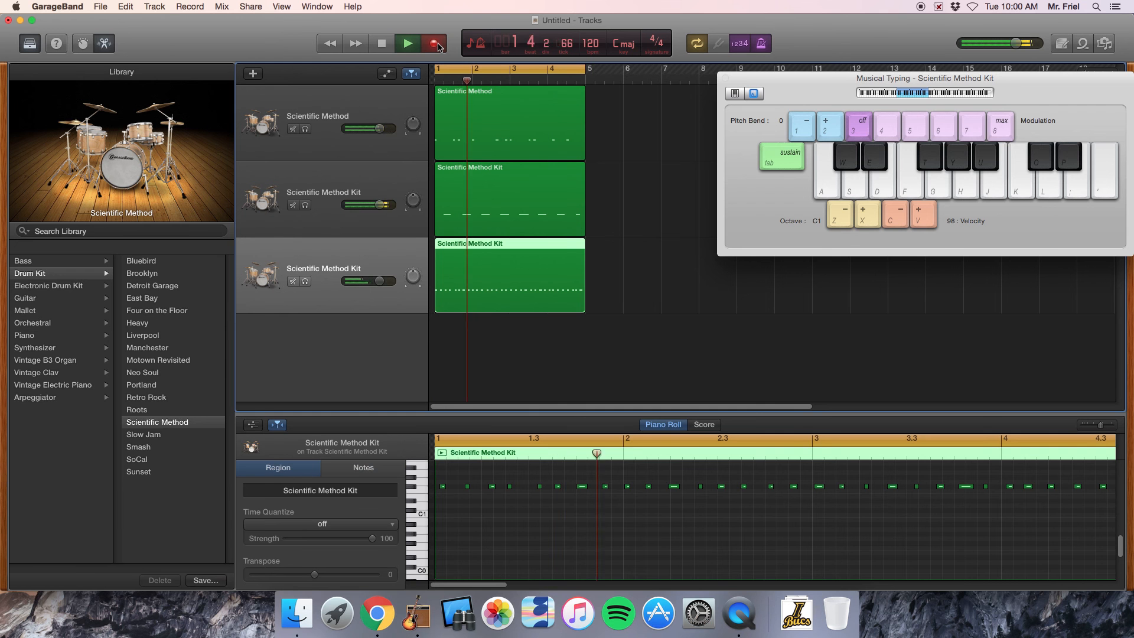
{"action": "key", "text": "t"}
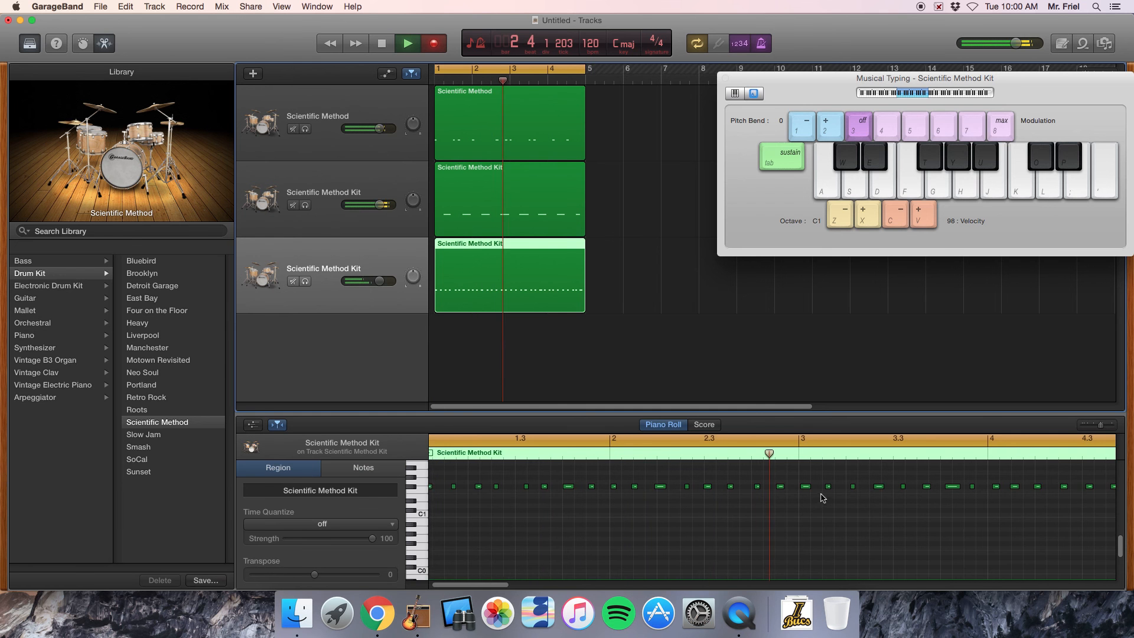
{"action": "key", "text": "space"}
Step: Quantize the timing of the new hi-hat region to 1/8 Note and play the three tracks together
{"action": "left_click", "coordinate": [329, 524]}
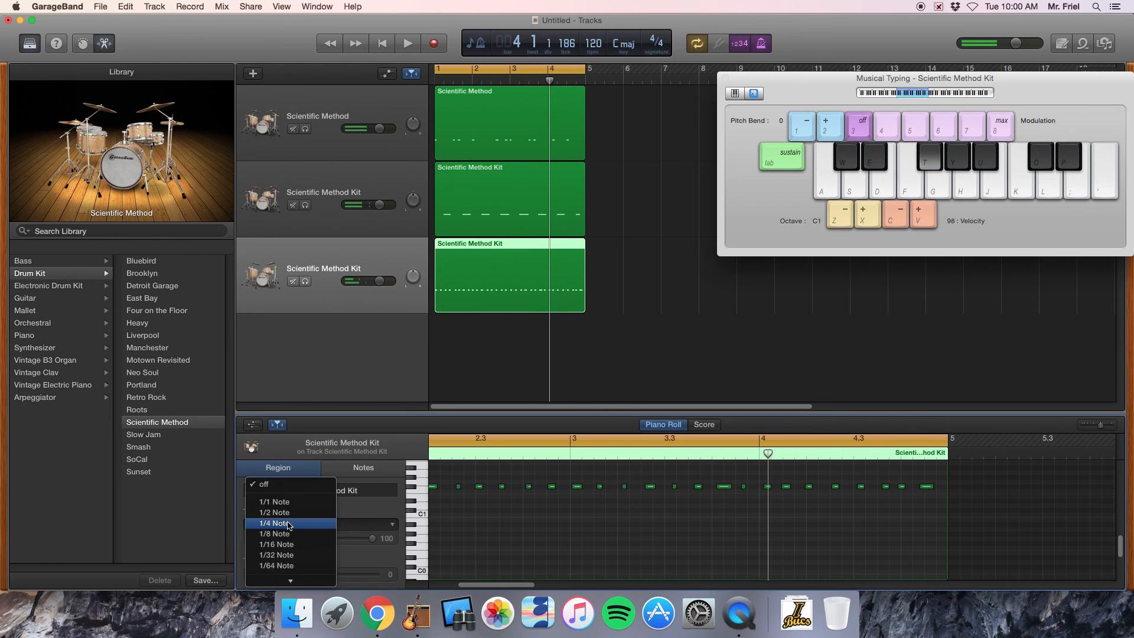
{"action": "left_click", "coordinate": [289, 535]}
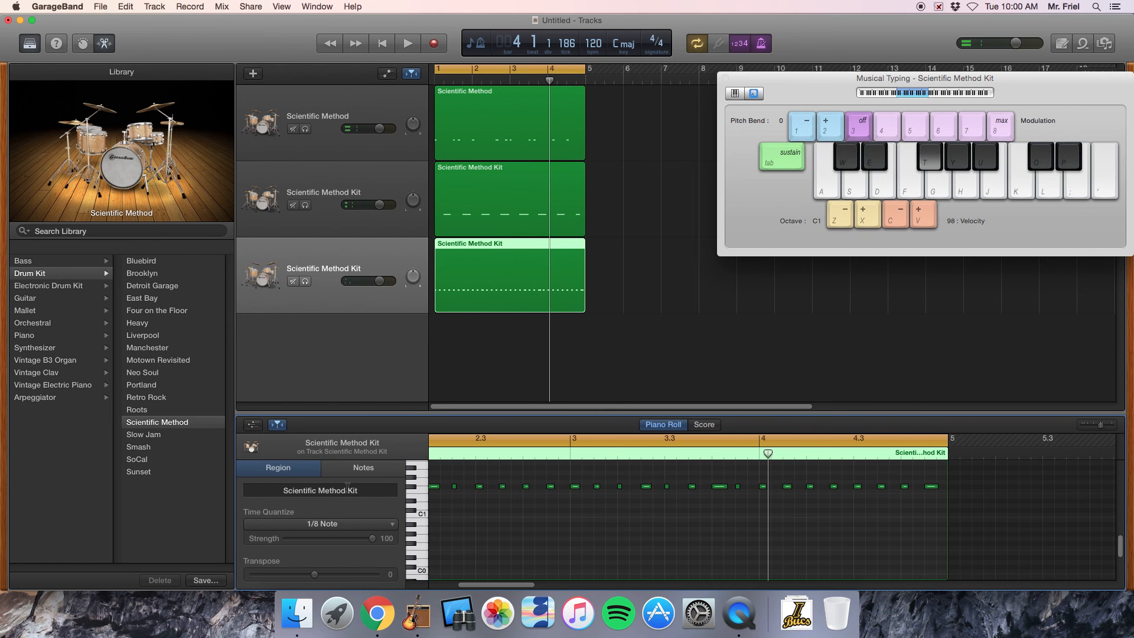
{"action": "key", "text": "space"}
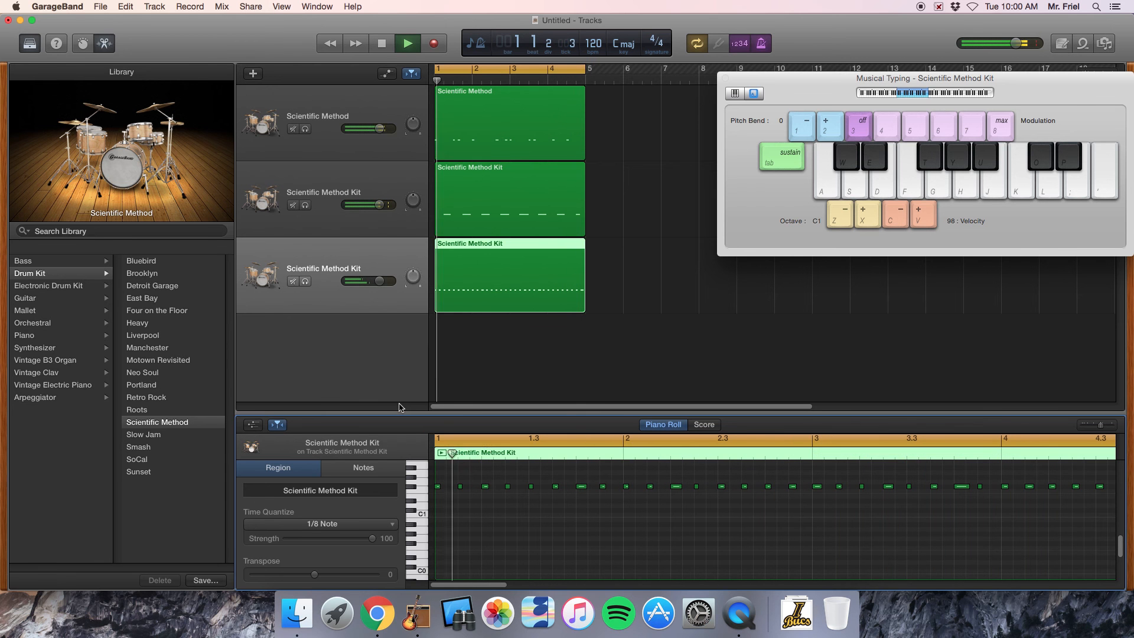
{"action": "key", "text": "space"}
Step: Add a fourth track that duplicates the settings of the third Scientific Method Kit track
{"action": "left_click", "coordinate": [190, 6]}
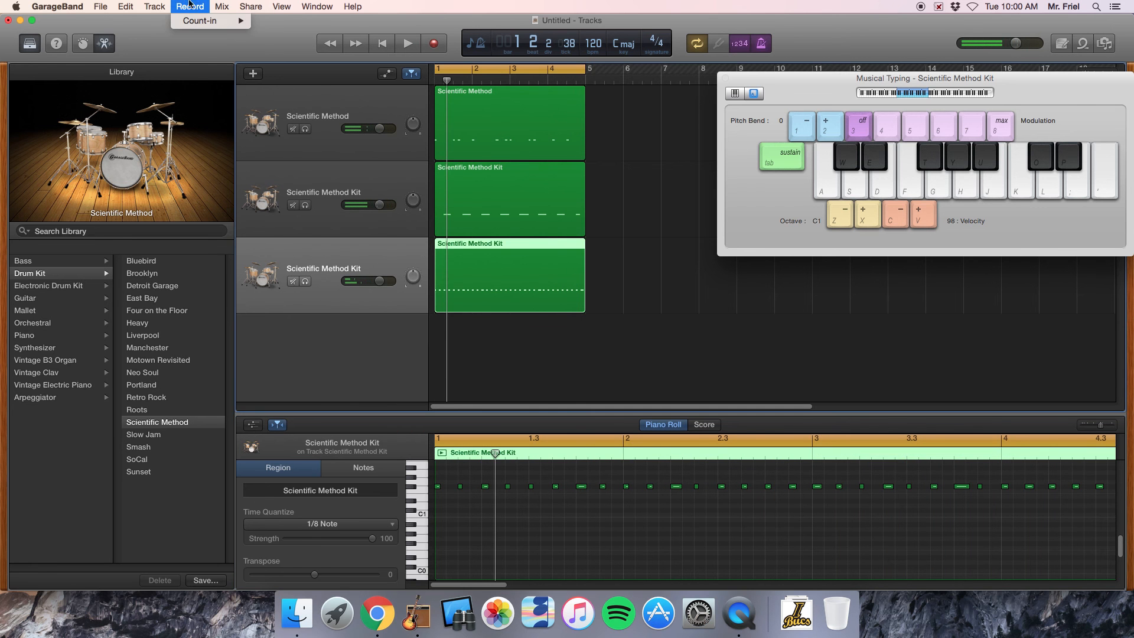
{"action": "left_click", "coordinate": [315, 234]}
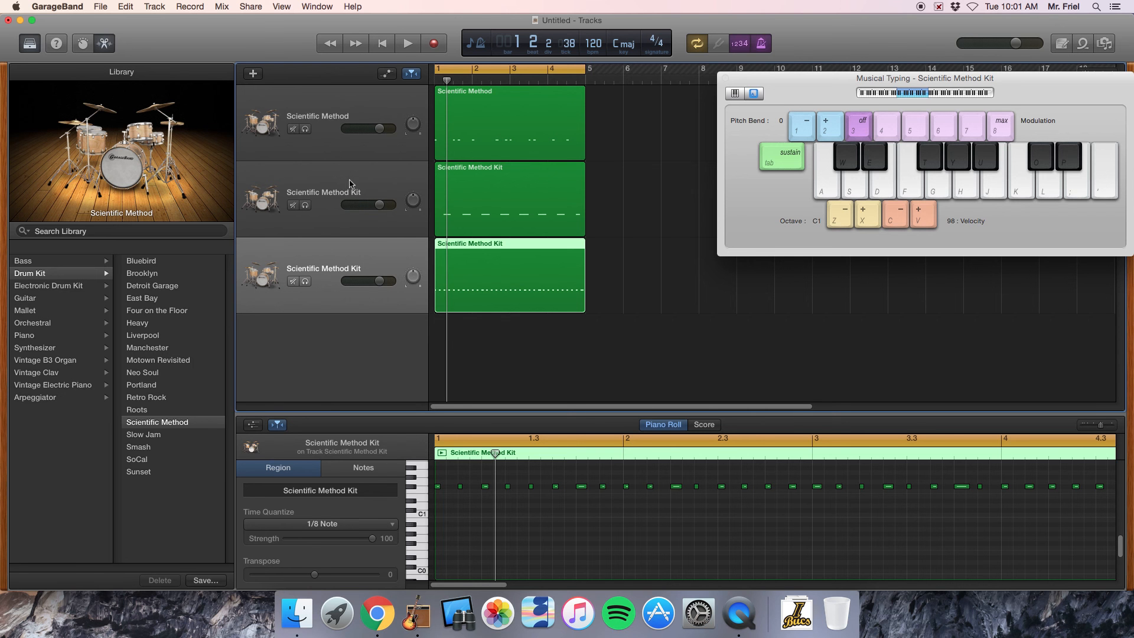
{"action": "left_click", "coordinate": [163, 6]}
{"action": "left_click", "coordinate": [163, 6]}
{"action": "left_click", "coordinate": [162, 7]}
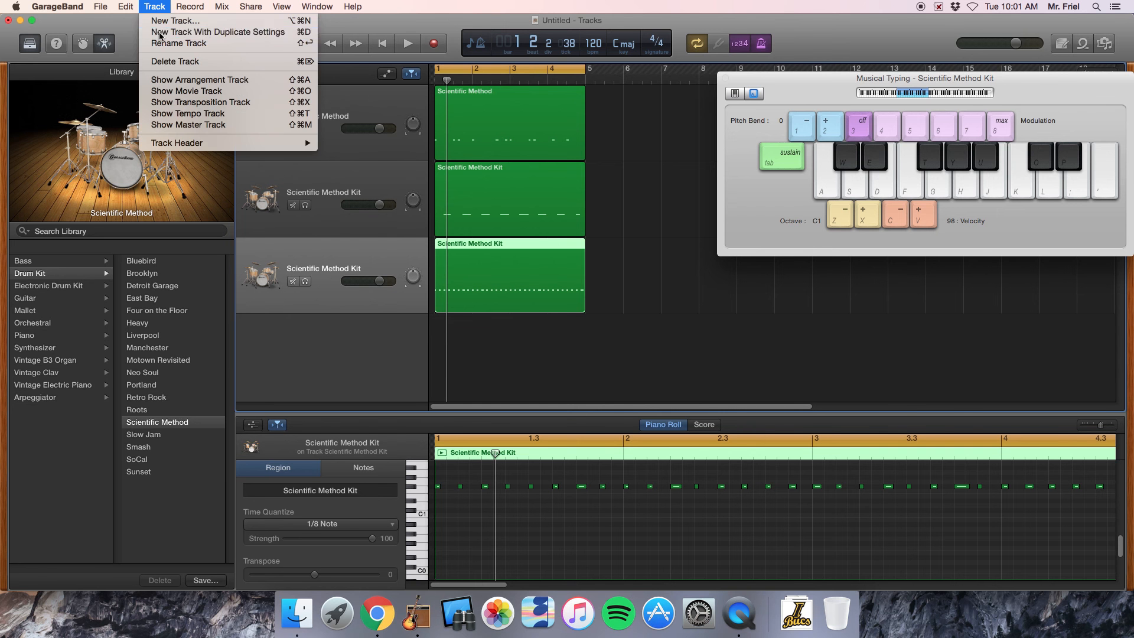
{"action": "left_click", "coordinate": [159, 32]}
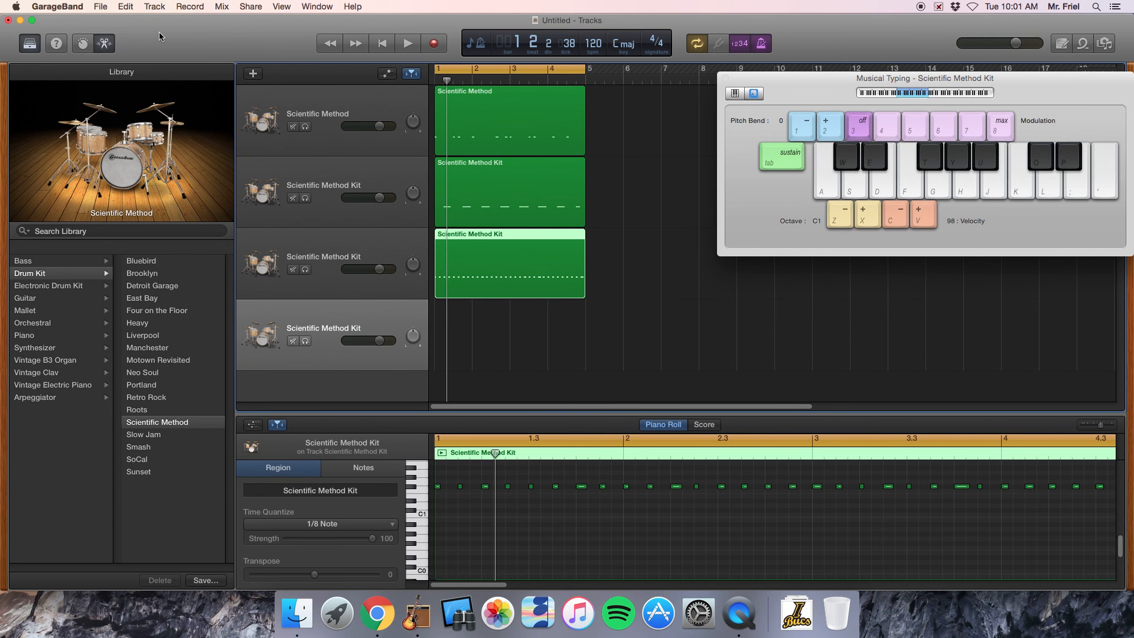
Step: Audition the kit's drum and cymbal sounds on the fourth track in the C1 octave
{"action": "key", "text": "k"}
{"action": "key", "text": "k"}
{"action": "key", "text": "p"}
{"action": "key", "text": "o"}
{"action": "key", "text": "k"}
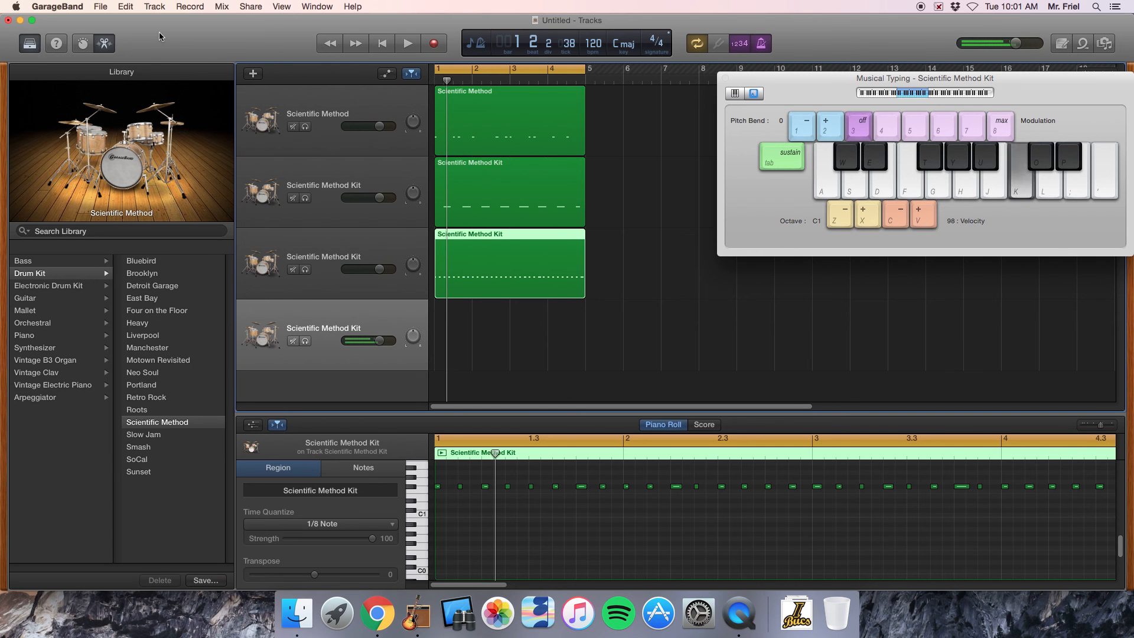
{"action": "key", "text": "k"}
{"action": "key", "text": "f"}
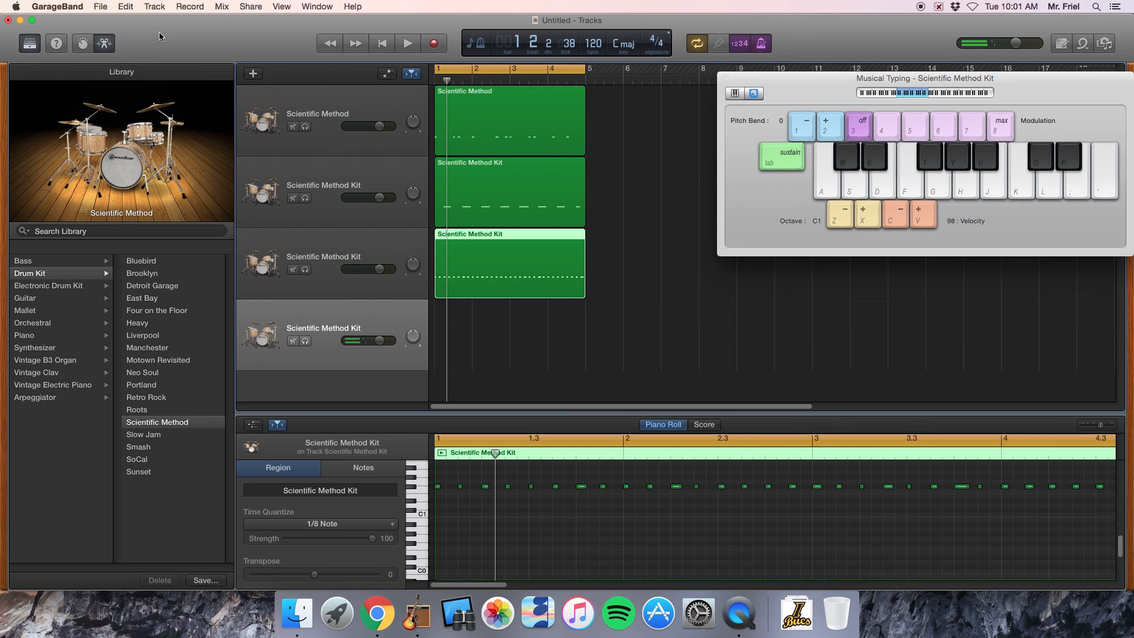
{"action": "key", "text": "d"}
Step: Raise the Musical Typing octave to C2 and audition the kit's sounds in that range
{"action": "key", "text": "x"}
{"action": "key", "text": "a"}
{"action": "key", "text": "f"}
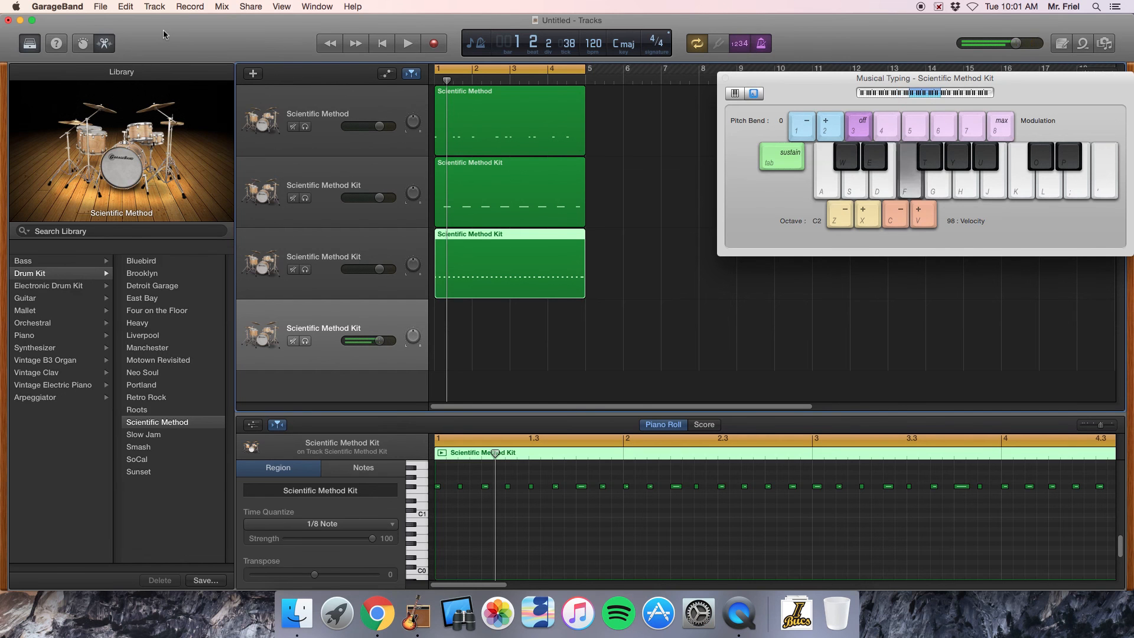
{"action": "key", "text": "g"}
{"action": "key", "text": "j"}
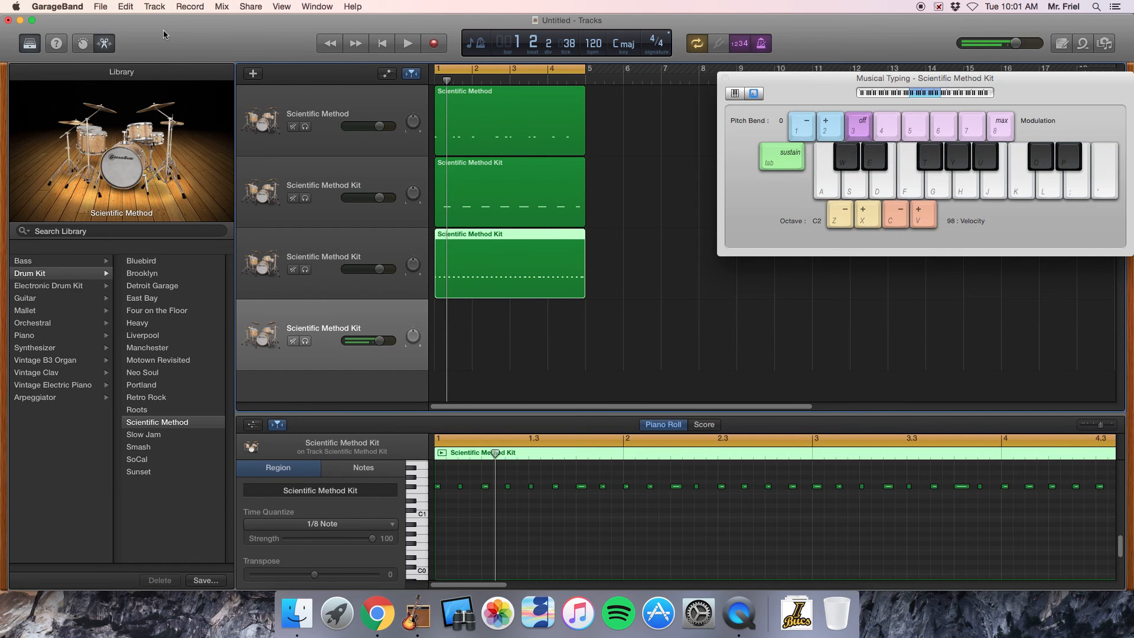
{"action": "key", "text": "k"}
{"action": "key", "text": "u"}
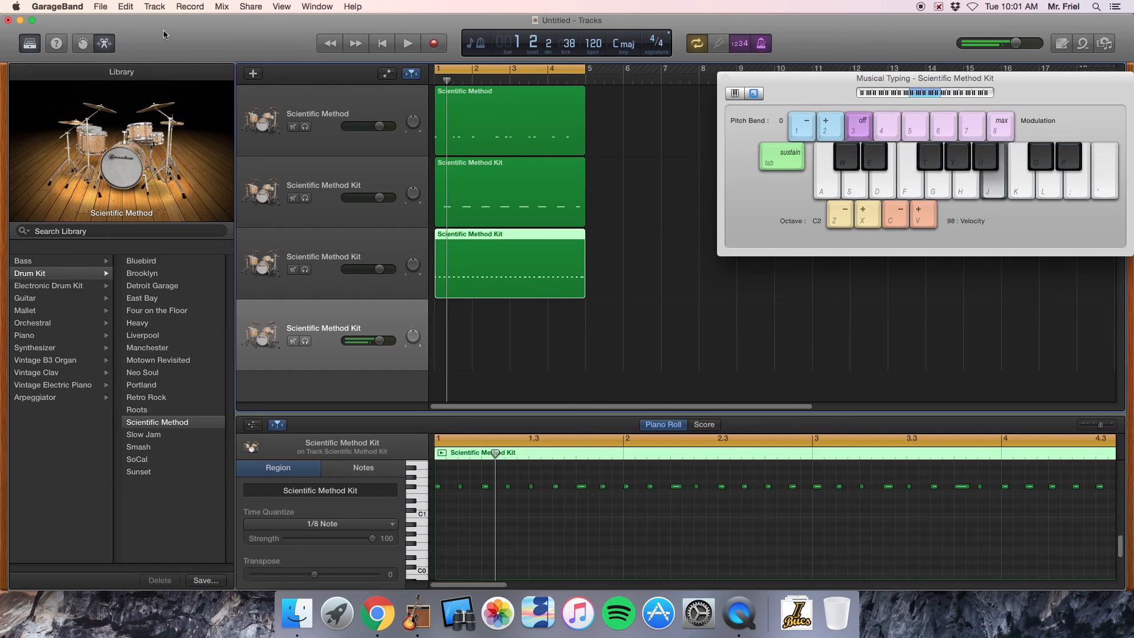
{"action": "key", "text": "o"}
{"action": "key", "text": "p"}
{"action": "key", "text": "o"}
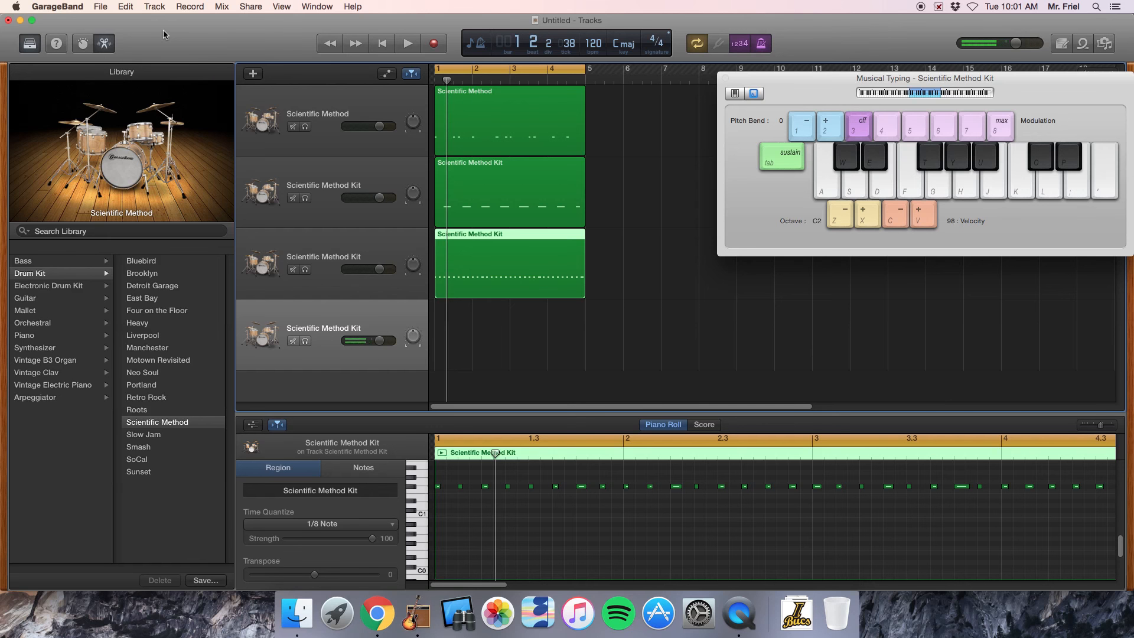
Step: Play the three recorded tracks and rehearse a two-note F#2 and G#2 percussion pattern over them on the fourth track
{"action": "key", "text": "r"}
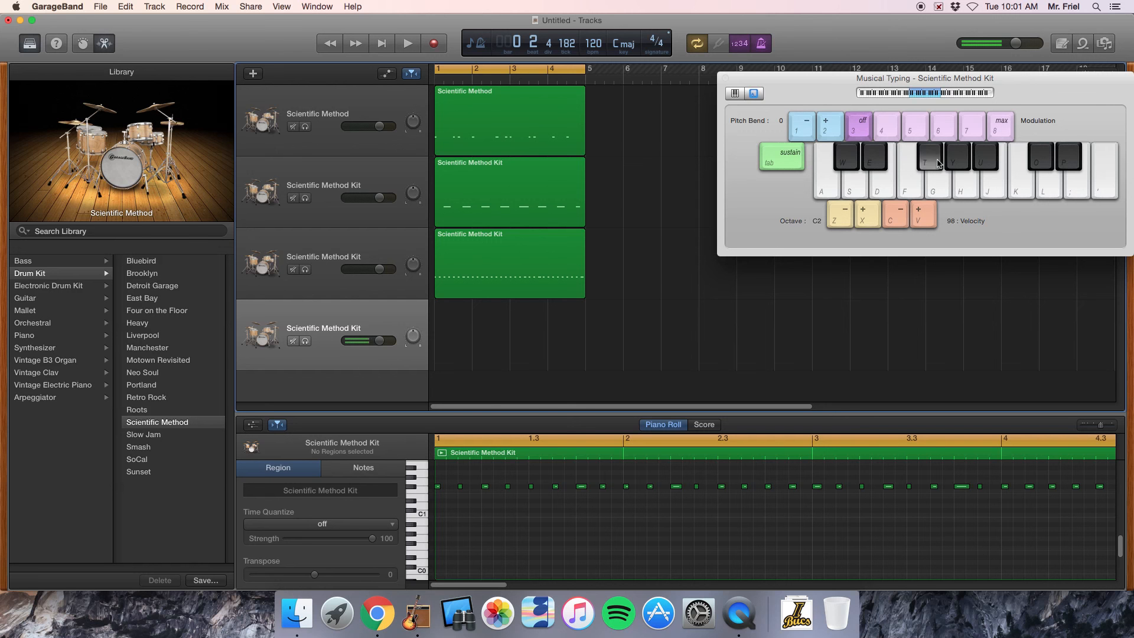
{"action": "left_click", "coordinate": [939, 164]}
{"action": "key", "text": "space"}
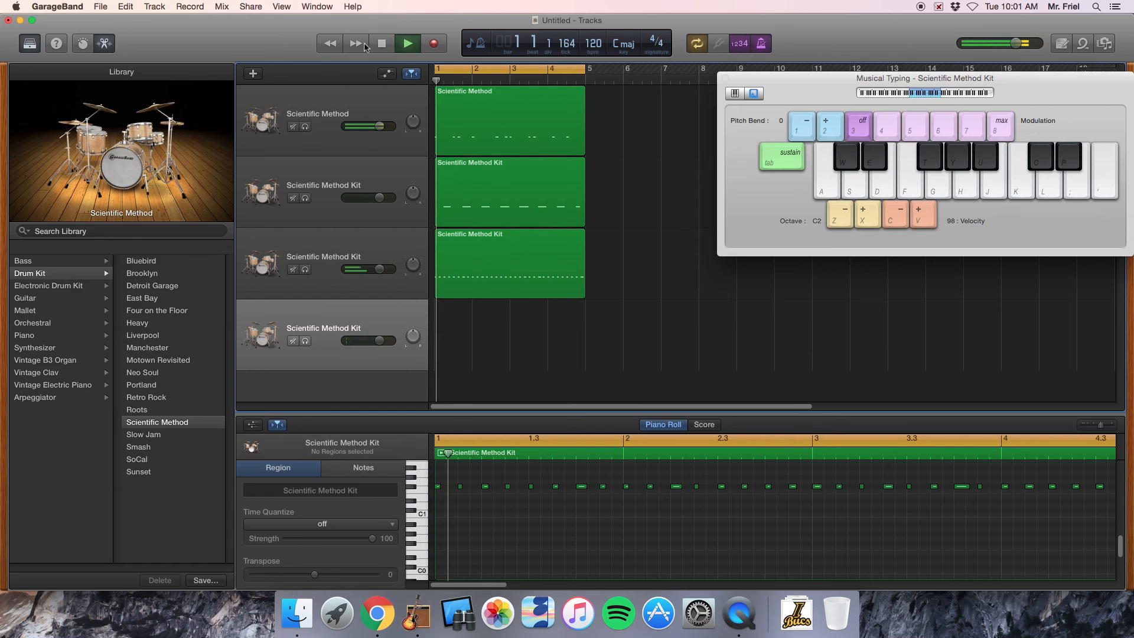
{"action": "key", "text": "t"}
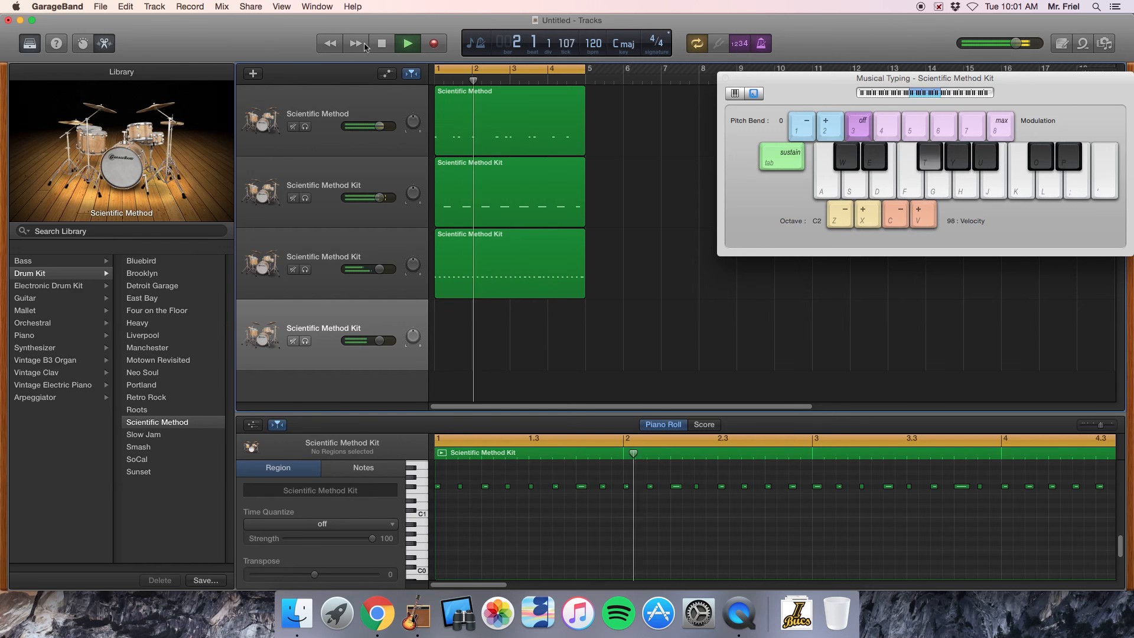
{"action": "key", "text": "y"}
{"action": "key", "text": "t"}
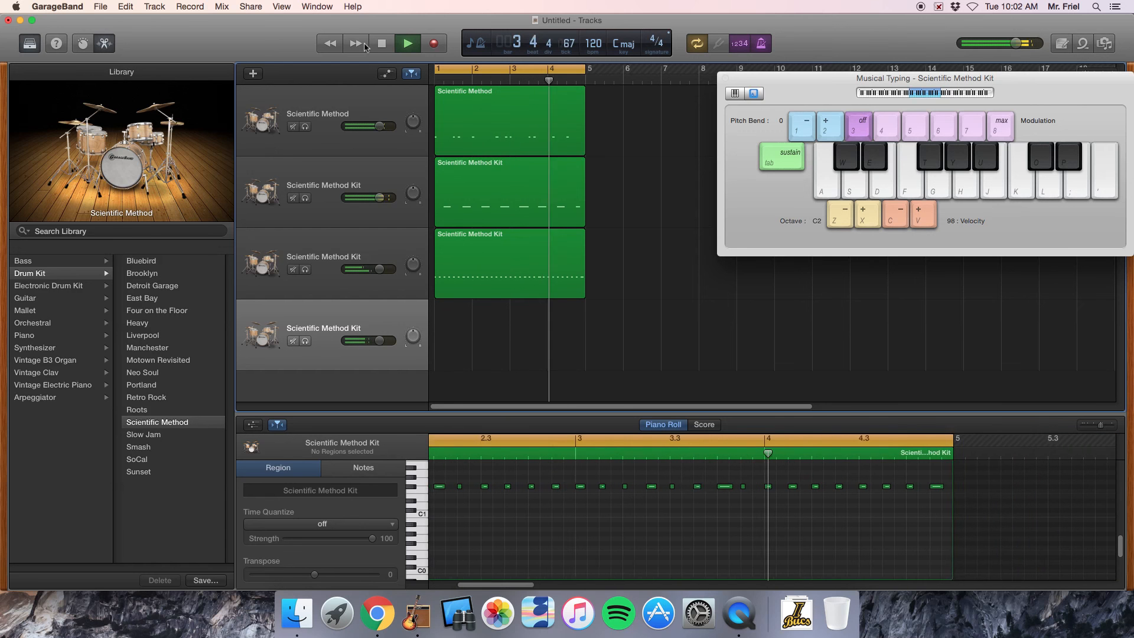
{"action": "key", "text": "t"}
{"action": "key", "text": "y"}
{"action": "key", "text": "t"}
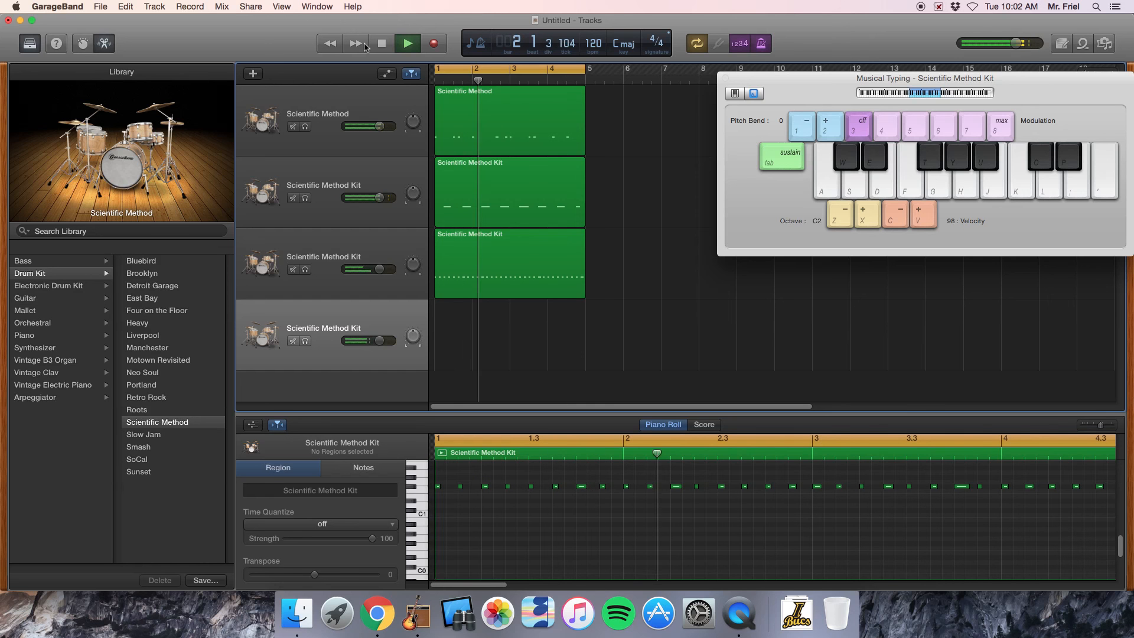
{"action": "key", "text": "y"}
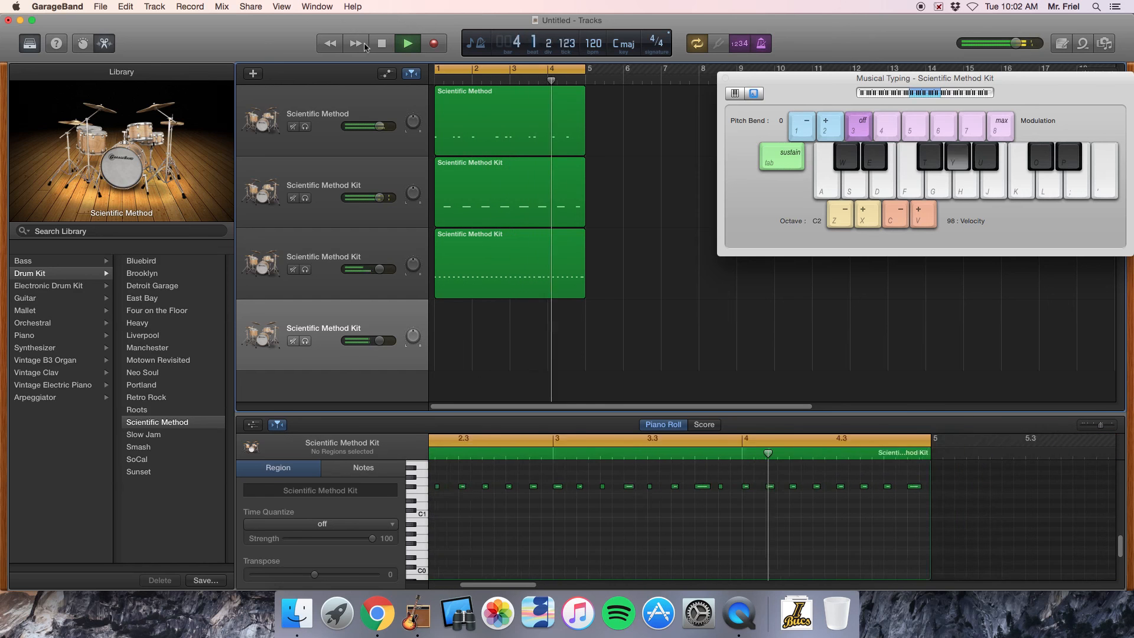
{"action": "key", "text": "space"}
Step: Record a four-bar percussion part alternating F#2 and G#2 on the fourth track, starting from bar 1
{"action": "left_click", "coordinate": [387, 50]}
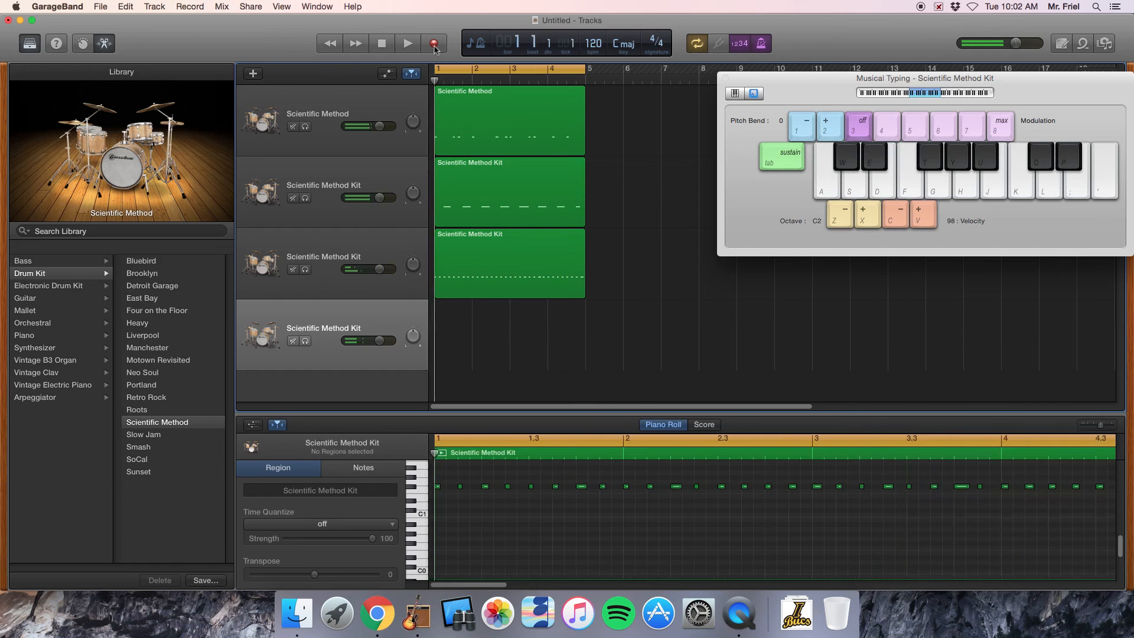
{"action": "left_click", "coordinate": [438, 47]}
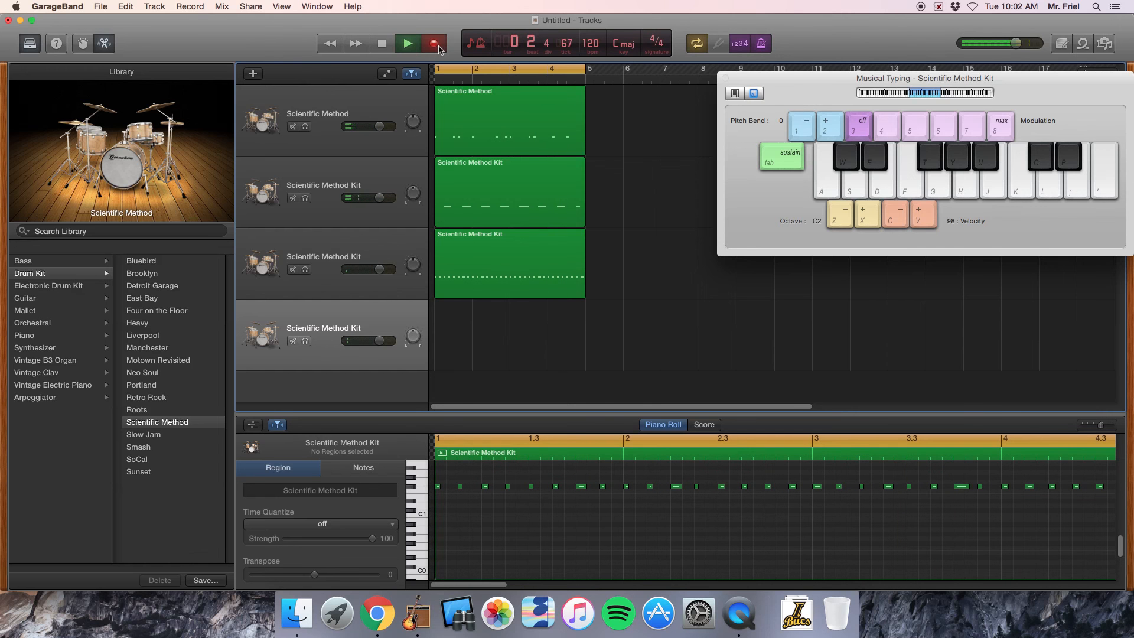
{"action": "key", "text": "t"}
{"action": "key", "text": "t"}
{"action": "key", "text": "y"}
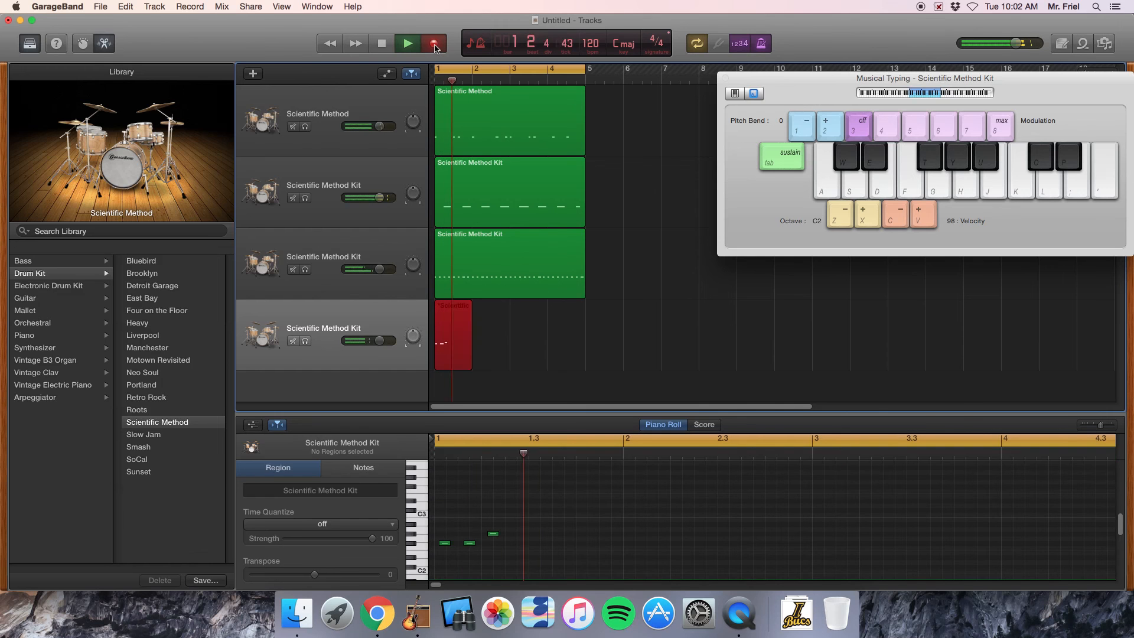
{"action": "key", "text": "y"}
{"action": "key", "text": "t"}
{"action": "key", "text": "t"}
{"action": "key", "text": "y"}
{"action": "key", "text": "y"}
{"action": "key", "text": "t"}
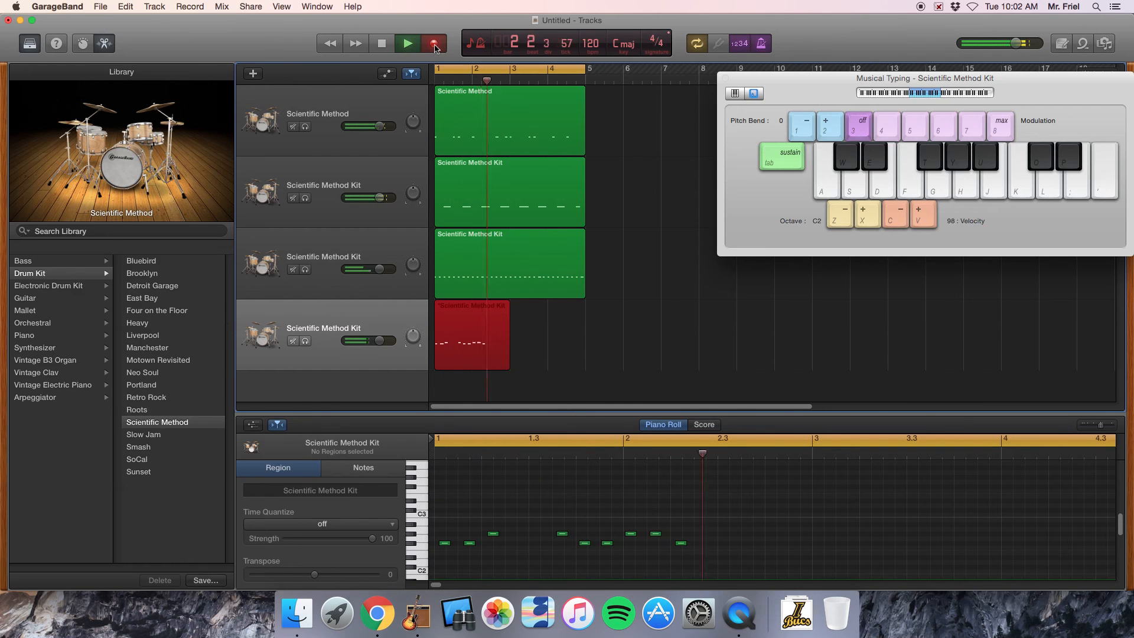
{"action": "key", "text": "y"}
{"action": "key", "text": "t"}
{"action": "key", "text": "t"}
{"action": "key", "text": "y"}
{"action": "key", "text": "y"}
{"action": "key", "text": "t"}
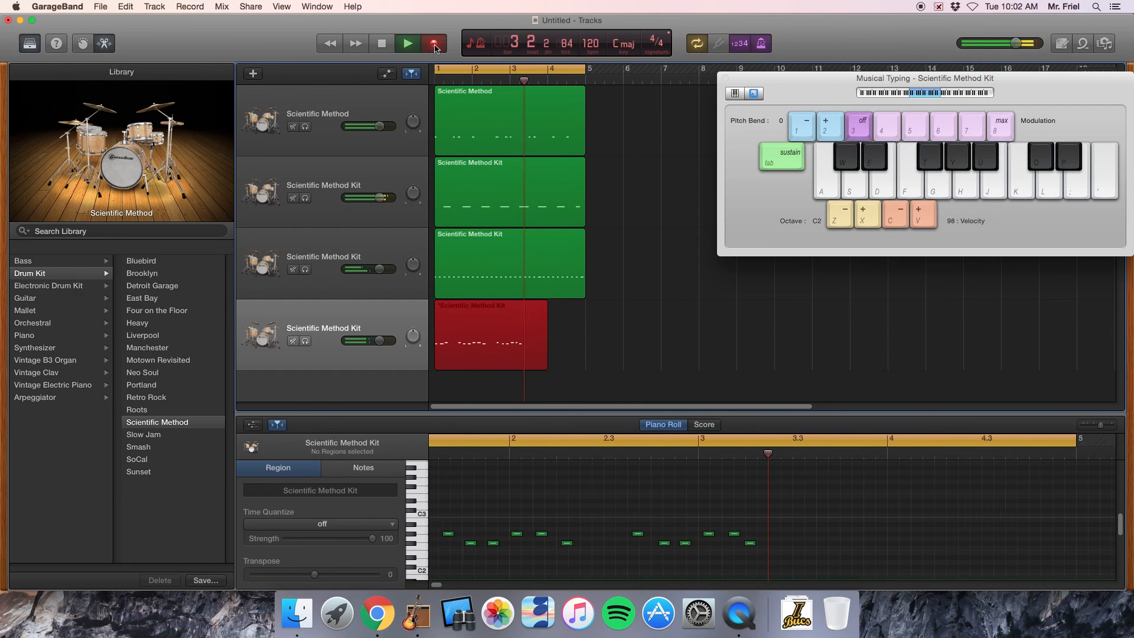
{"action": "key", "text": "y"}
{"action": "key", "text": "t"}
{"action": "key", "text": "t"}
{"action": "key", "text": "y"}
{"action": "key", "text": "y"}
{"action": "key", "text": "t"}
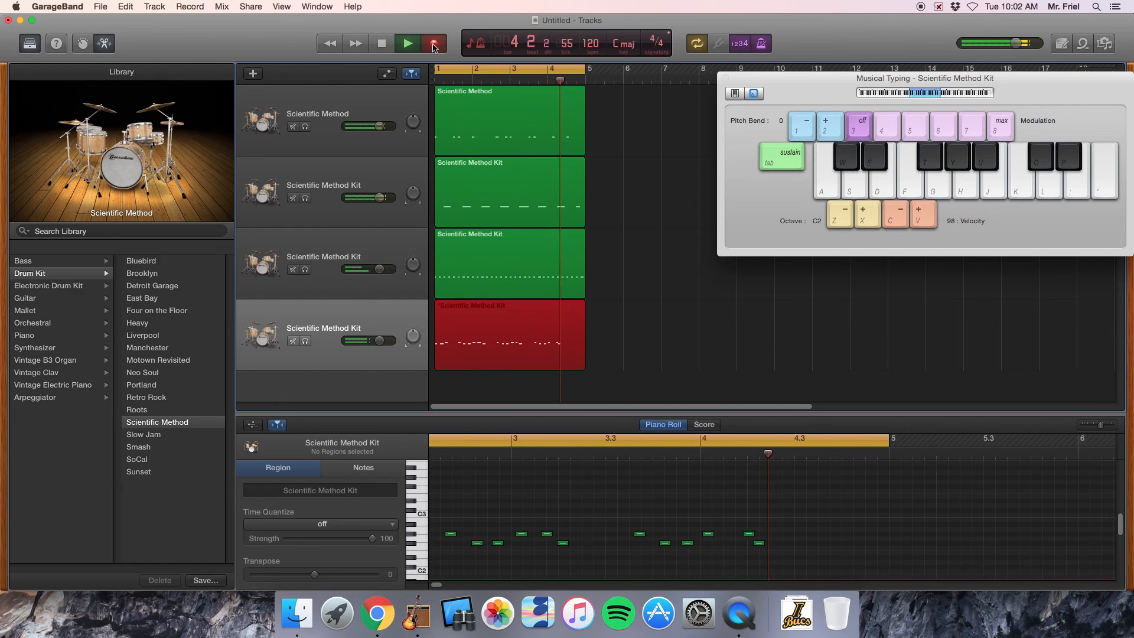
{"action": "key", "text": "t"}
{"action": "key", "text": "y"}
{"action": "key", "text": "t"}
{"action": "key", "text": "t"}
{"action": "key", "text": "y"}
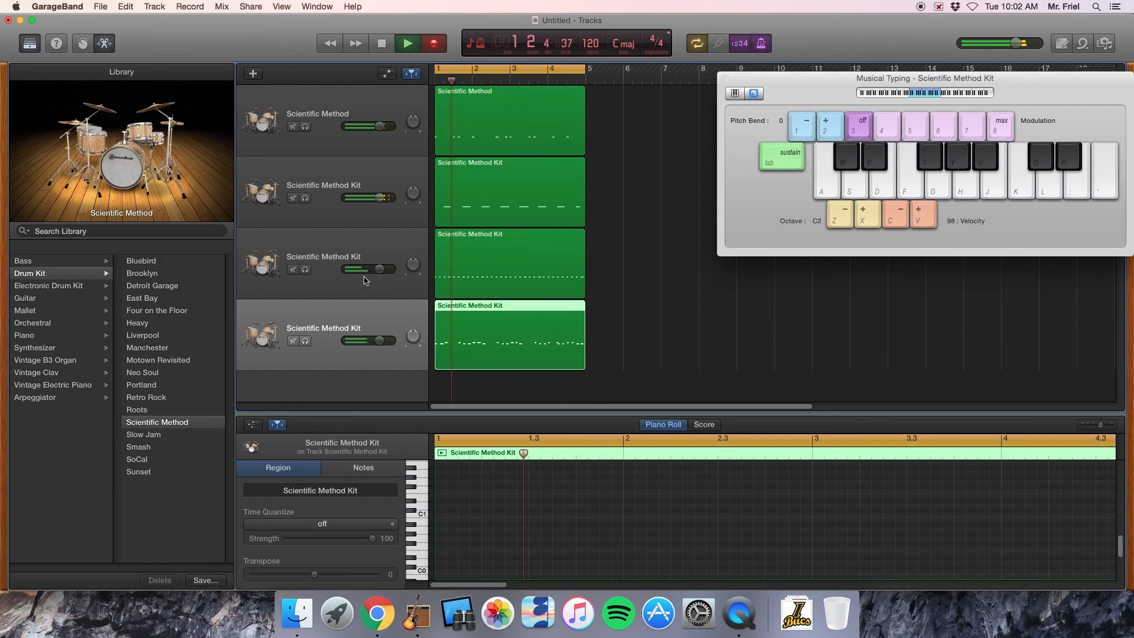
Step: Stop recording, quantize the timing of the fourth track's region to 1/16 Note and play all four tracks together
{"action": "left_click", "coordinate": [319, 524]}
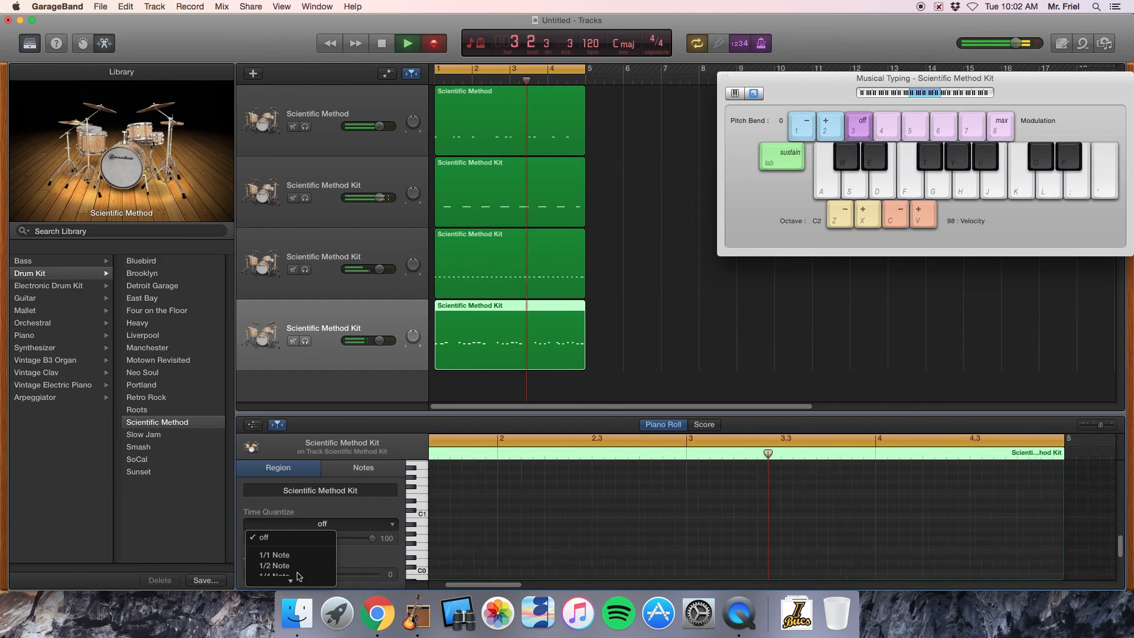
{"action": "left_click", "coordinate": [346, 521]}
{"action": "key", "text": "space"}
{"action": "left_click", "coordinate": [336, 525]}
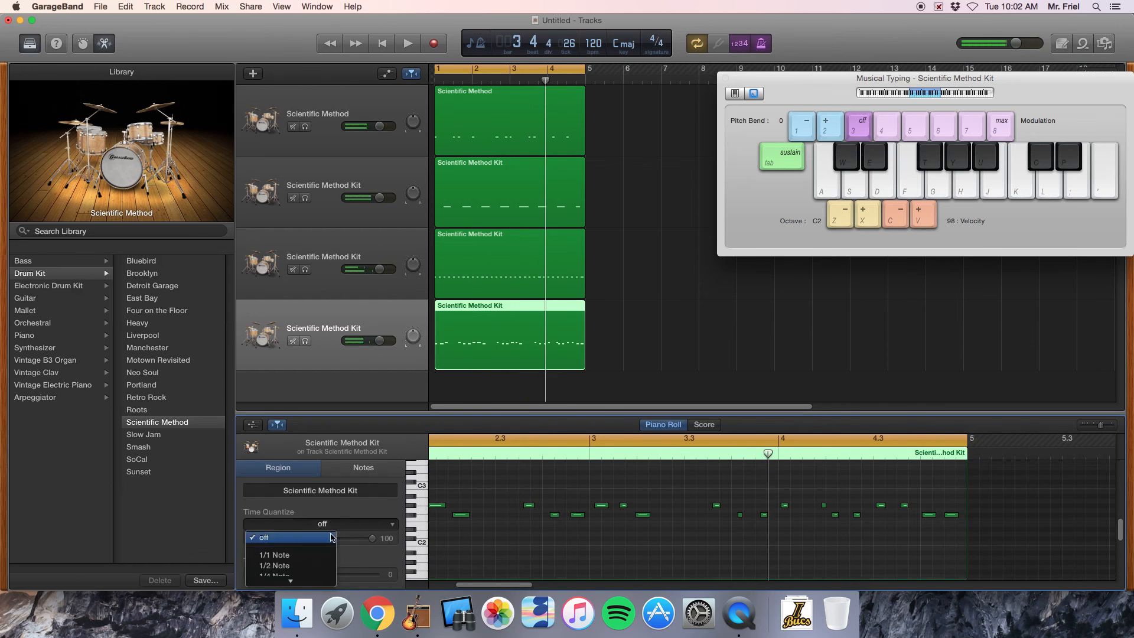
{"action": "left_click", "coordinate": [293, 536]}
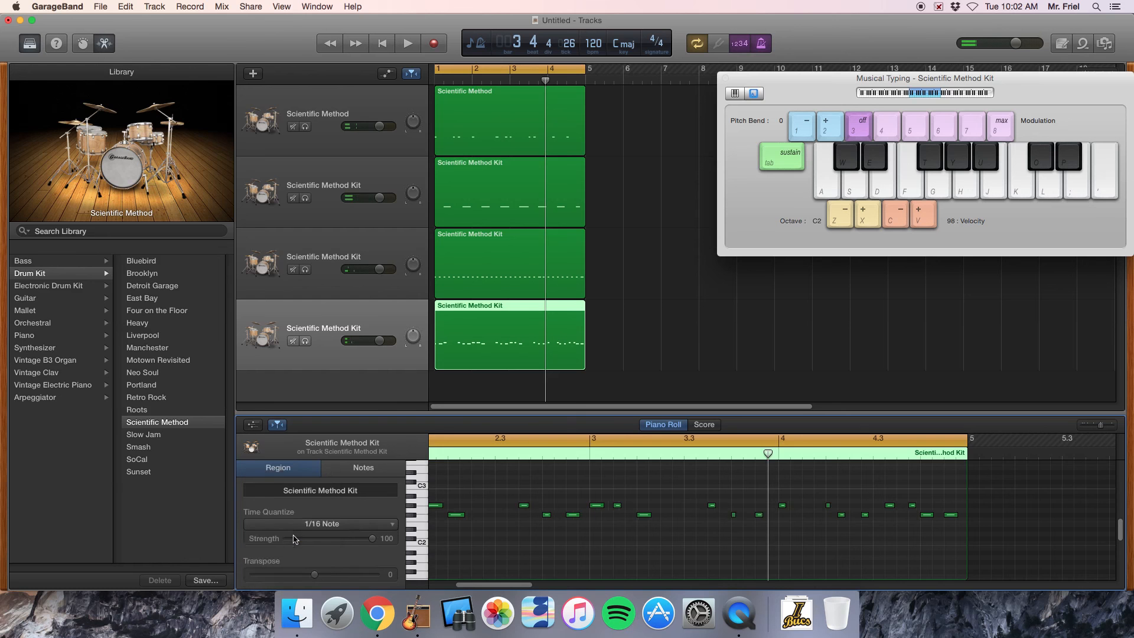
{"action": "key", "text": "Return"}
{"action": "key", "text": "space"}
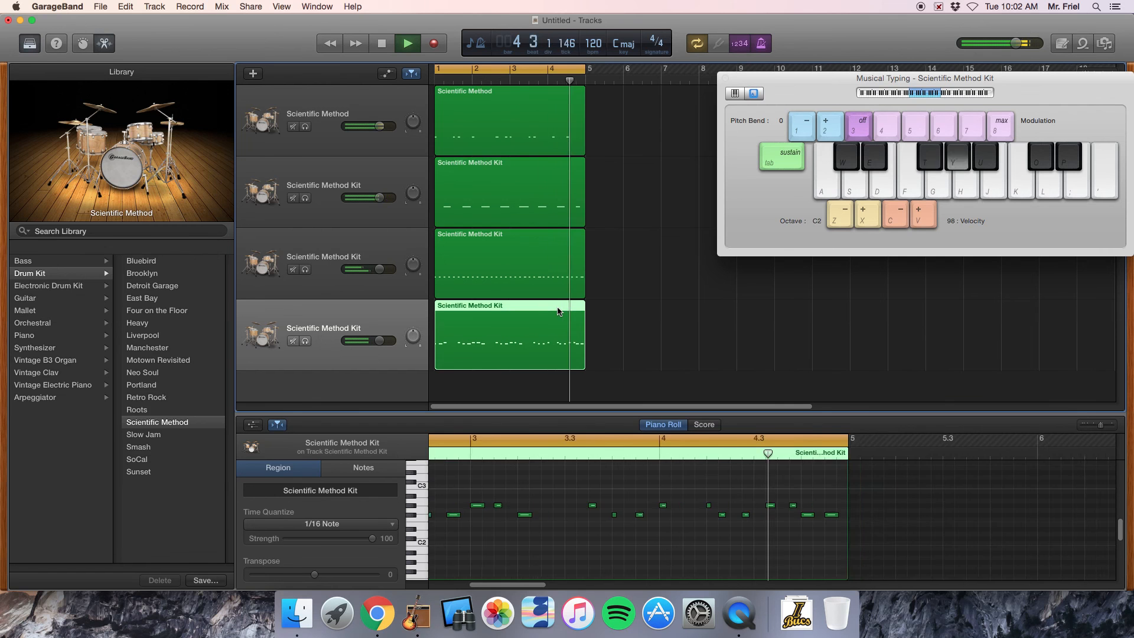
{"action": "key", "text": "space"}
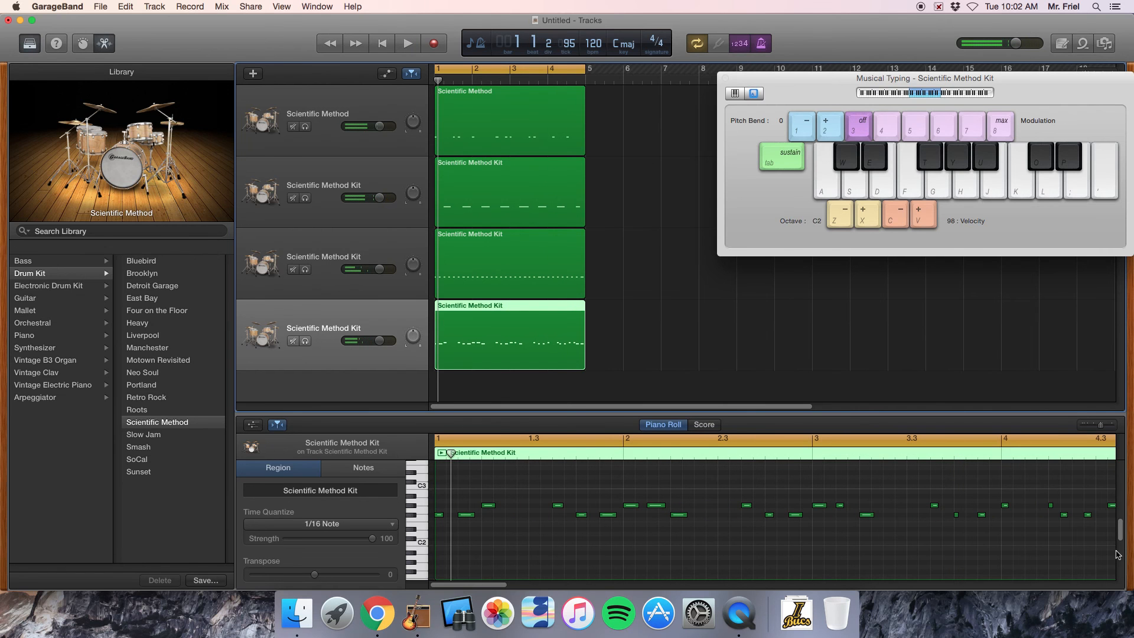
Step: Delete two G#2 notes and the F#2 note between them in bar 4 of the fourth track's region, and play the loop
{"action": "scroll", "coordinate": [1072, 534], "scroll_direction": "right", "scroll_amount": 5}
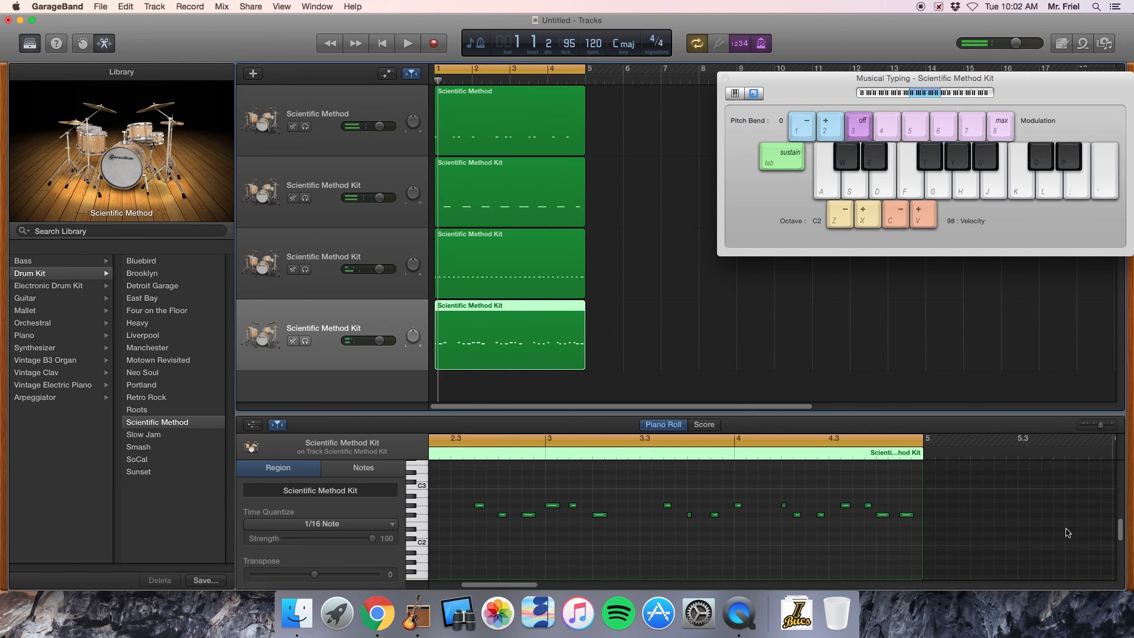
{"action": "left_click", "coordinate": [882, 515]}
{"action": "left_click", "coordinate": [846, 506]}
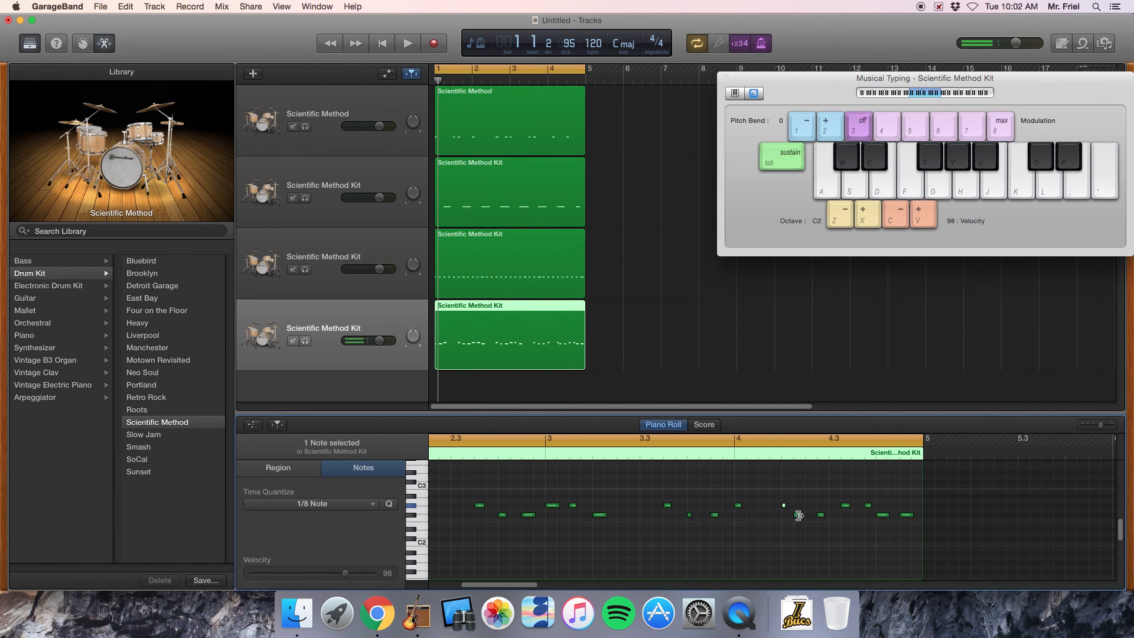
{"action": "key", "text": "Delete"}
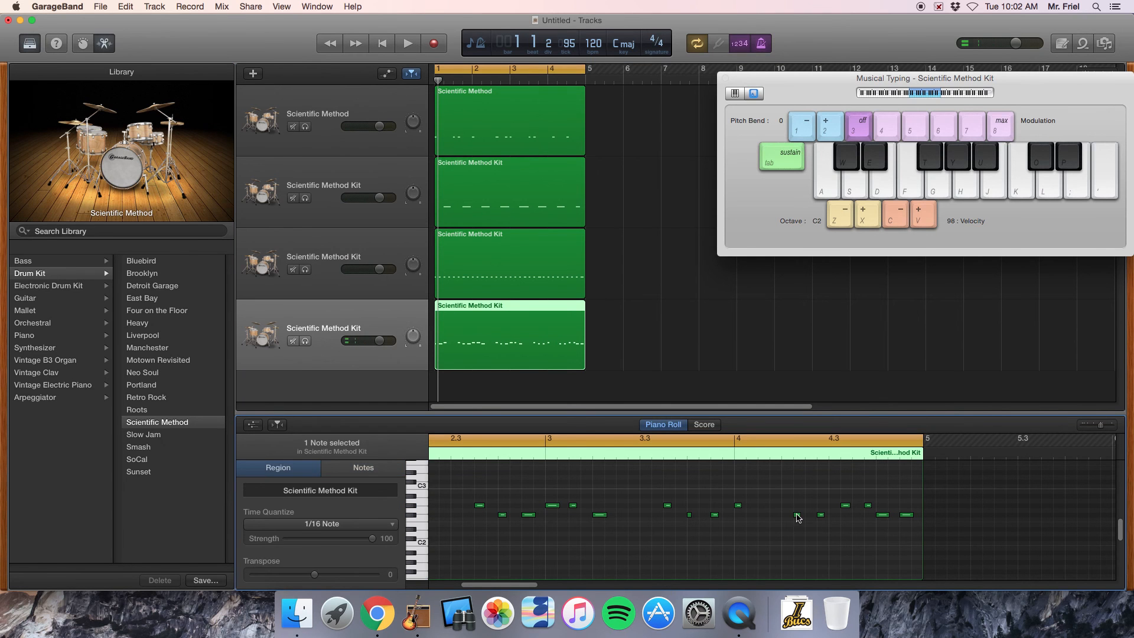
{"action": "left_click", "coordinate": [798, 516]}
{"action": "key", "text": "Delete"}
{"action": "left_click", "coordinate": [847, 506]}
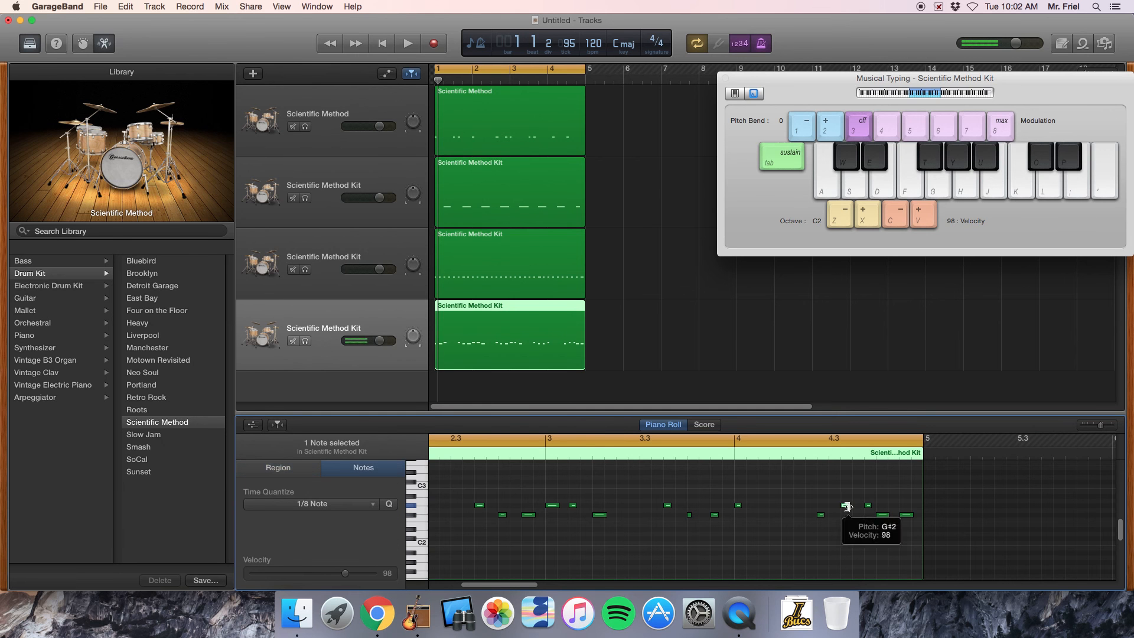
{"action": "key", "text": "Delete"}
{"action": "key", "text": "space"}
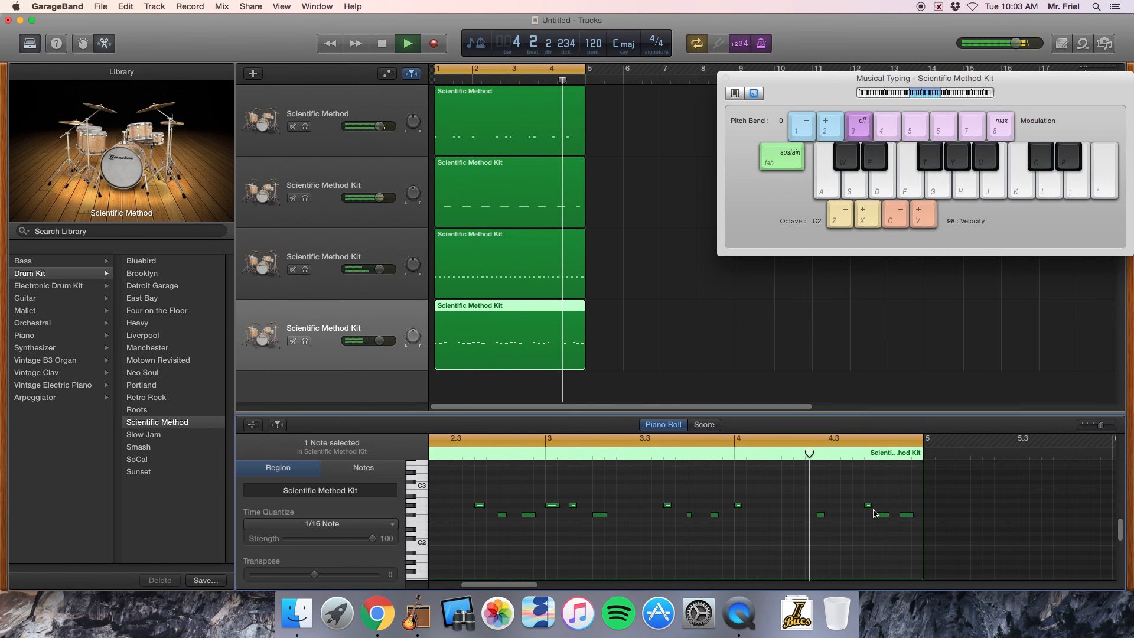
{"action": "key", "text": "space"}
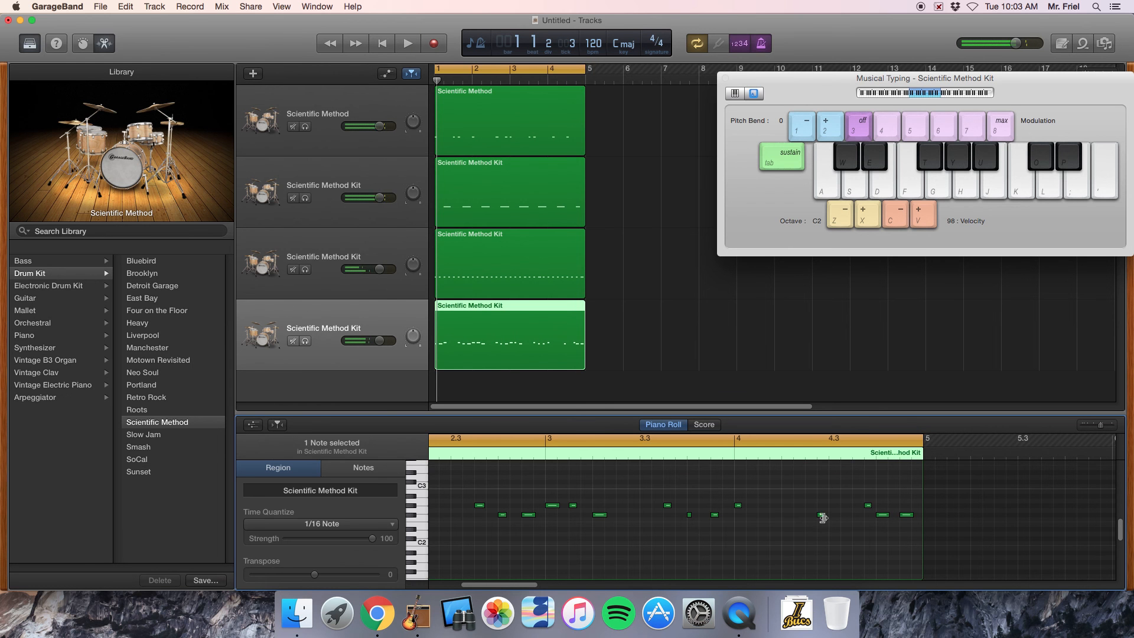
Step: Raise the remaining F#2 note before beat 3 of bar 4 to B2, shift it earlier to about beat 2, and play the result
{"action": "left_click", "coordinate": [822, 516]}
{"action": "left_click_drag", "start_coordinate": [823, 518], "coordinate": [821, 494]}
{"action": "key", "text": "space"}
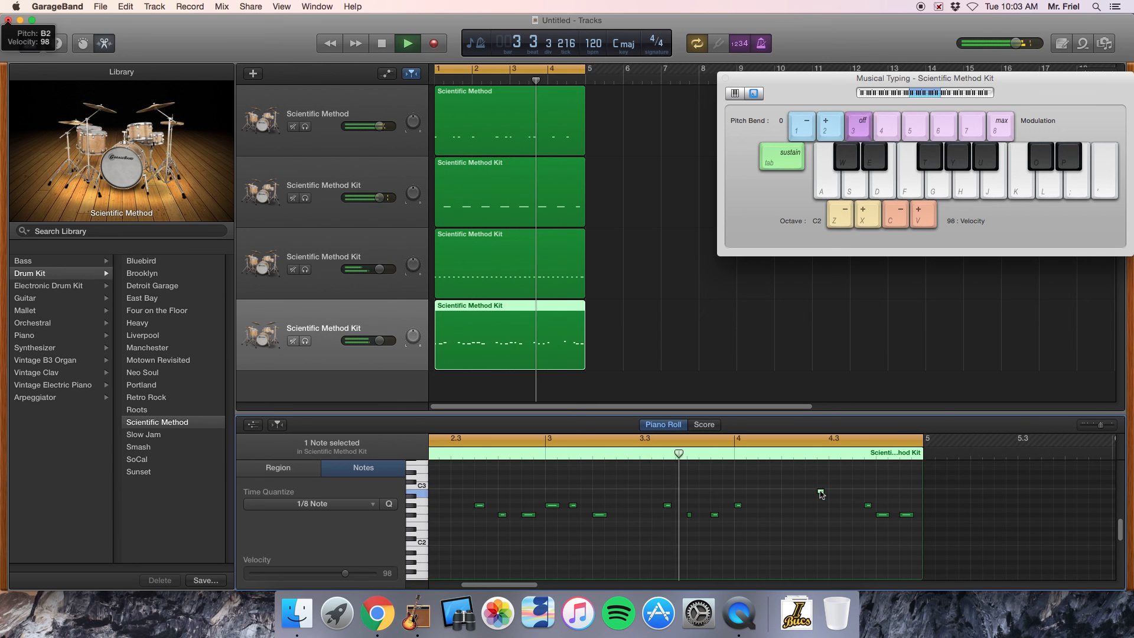
{"action": "key", "text": "space"}
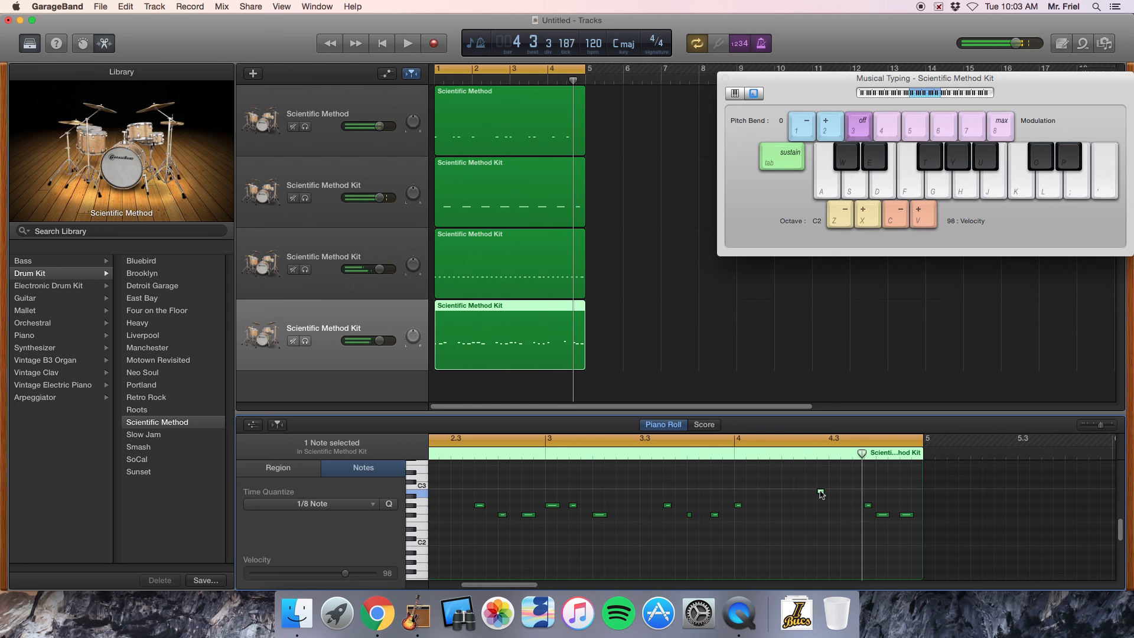
{"action": "left_click_drag", "start_coordinate": [821, 493], "coordinate": [787, 493]}
{"action": "key", "text": "space"}
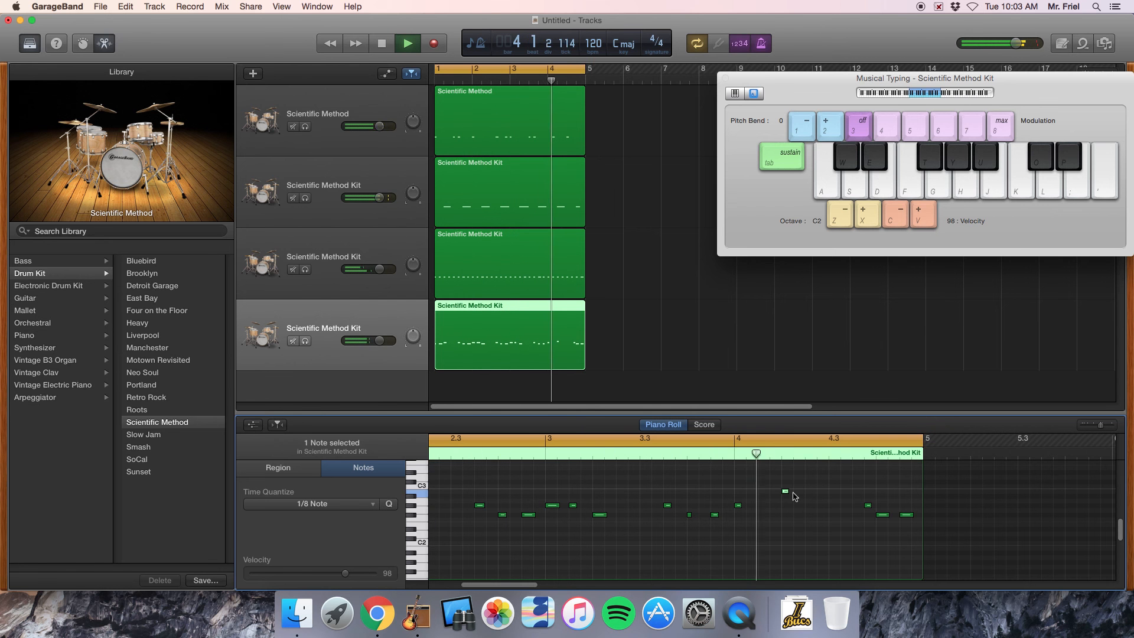
{"action": "key", "text": "space"}
Step: Move the last G#2 note in bar 4 slightly earlier and play the four-track loop
{"action": "left_click", "coordinate": [867, 505]}
{"action": "left_click_drag", "start_coordinate": [871, 509], "coordinate": [858, 510]}
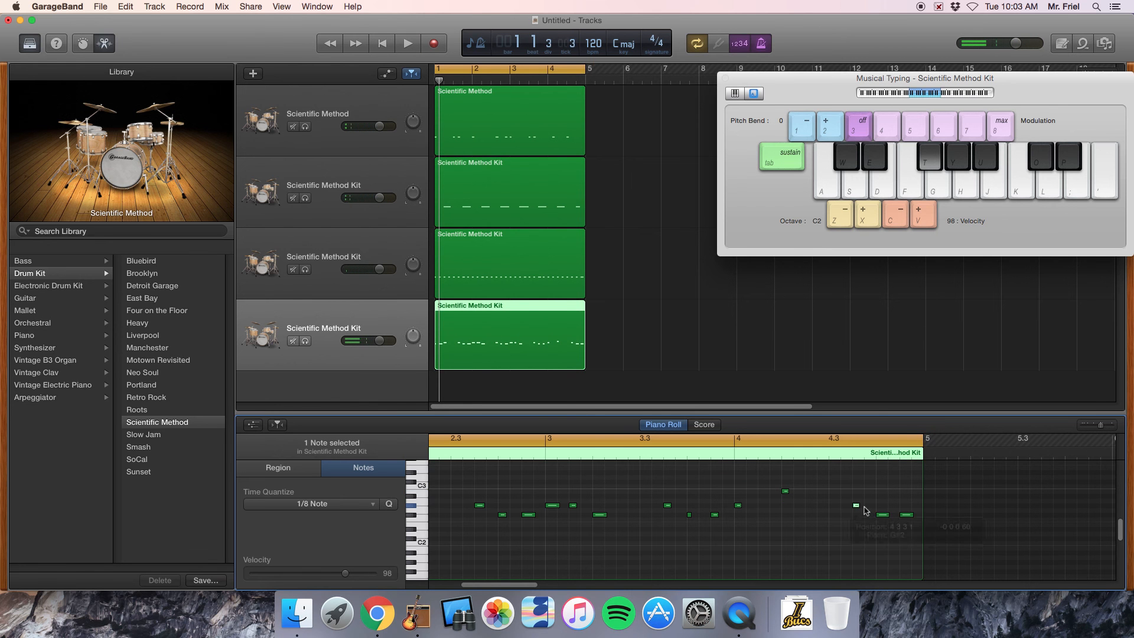
{"action": "key", "text": "space"}
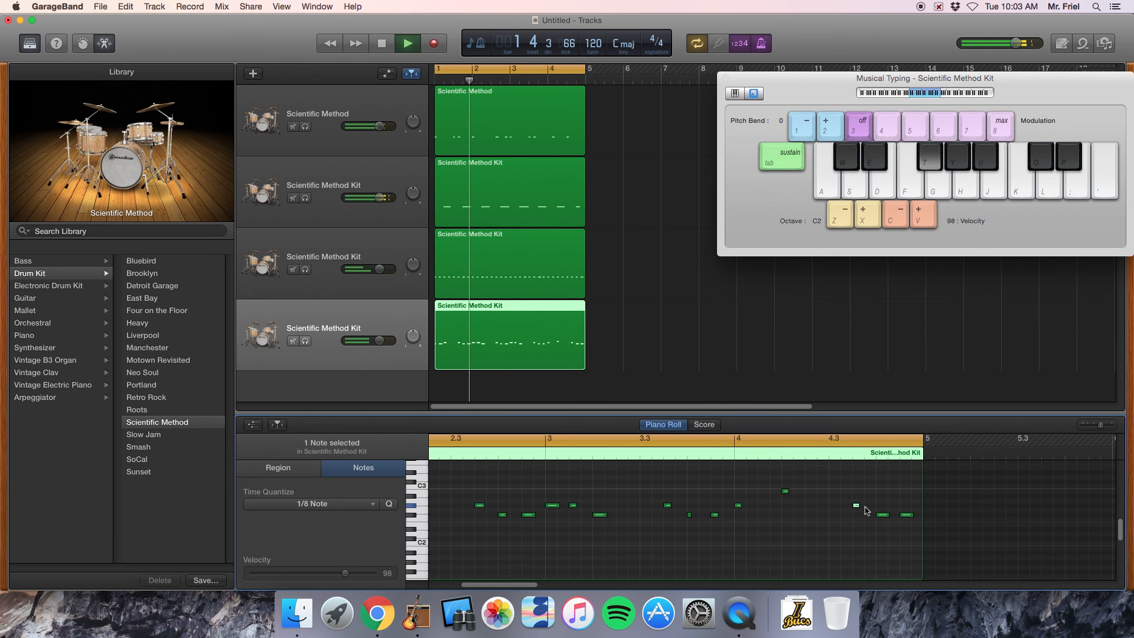
{"action": "key", "text": "space"}
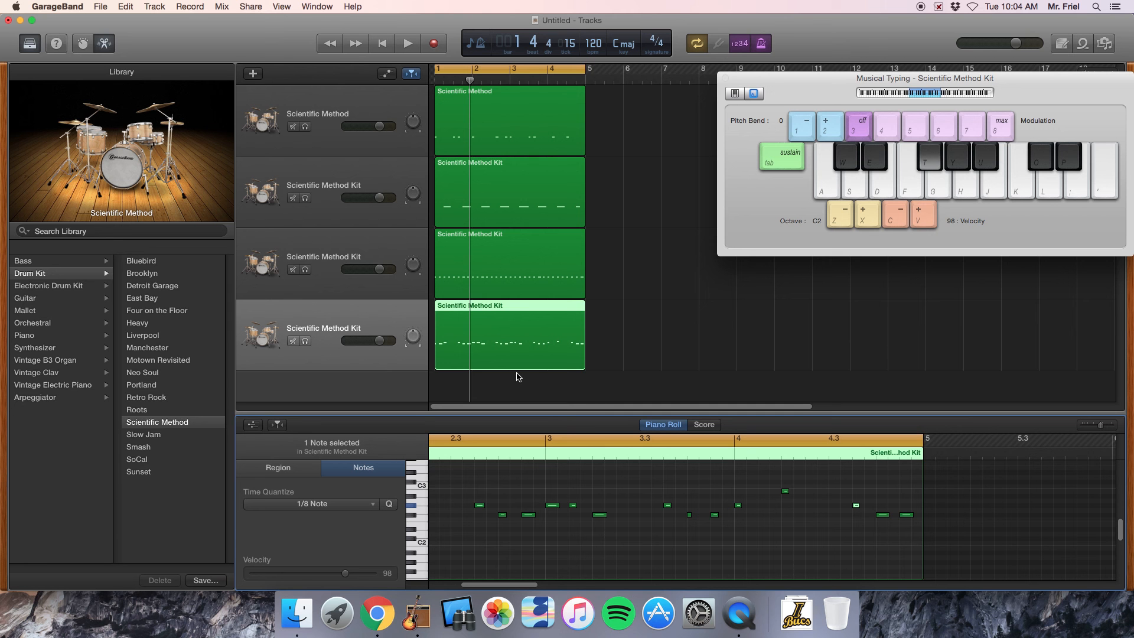
Step: Switch to QuickTime Player, close the screen recording and enter "drum pa" as the start of its file name for saving
{"action": "key", "text": "super+Tab"}
{"action": "key", "text": "super+Tab"}
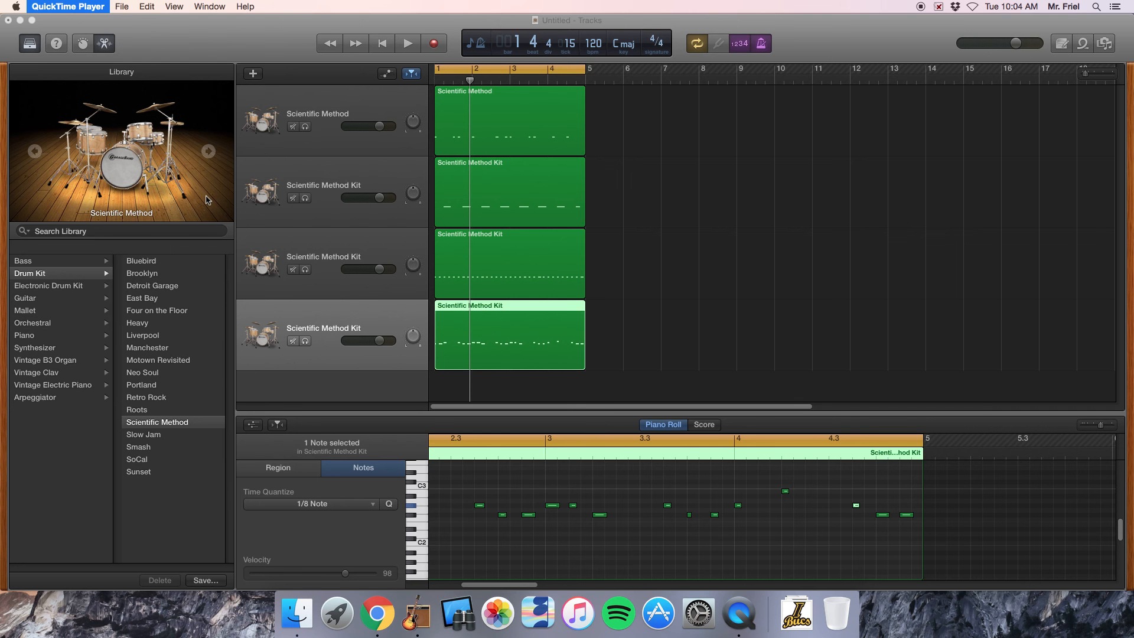
{"action": "key", "text": "super+w"}
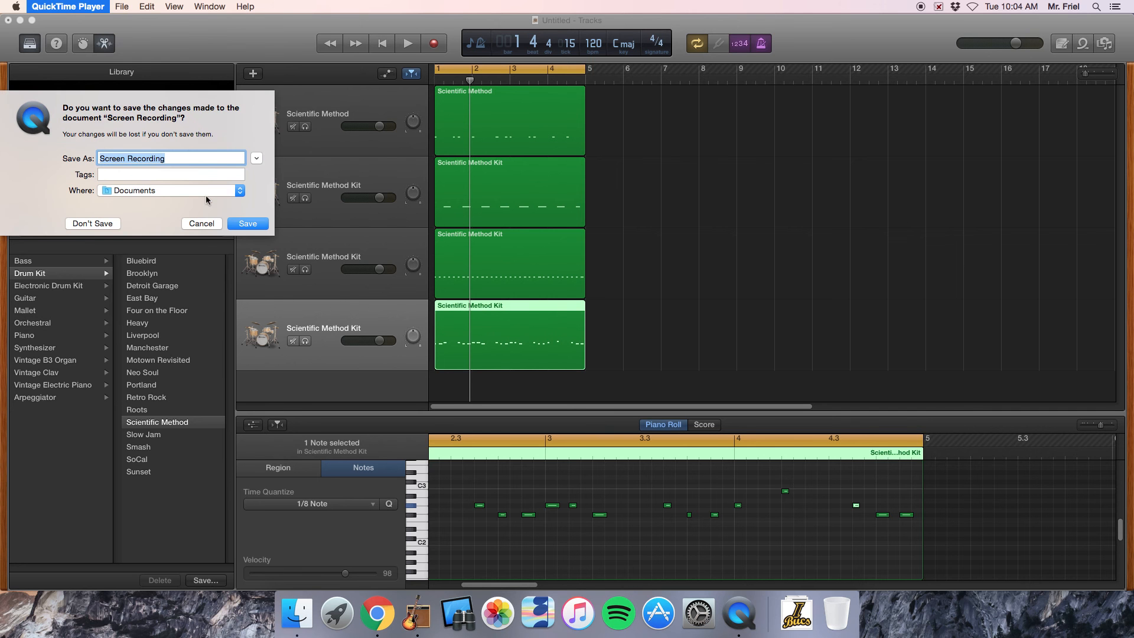
{"action": "type", "text": "drum"}
{"action": "type", "text": "test"}
{"action": "key", "text": "BackSpace"}
{"action": "key", "text": "BackSpace"}
{"action": "key", "text": "BackSpace"}
{"action": "key", "text": "BackSpace"}
{"action": "type", "text": "ap"}
{"action": "key", "text": "BackSpace"}
{"action": "key", "text": "BackSpace"}
{"action": "type", "text": "pa"}
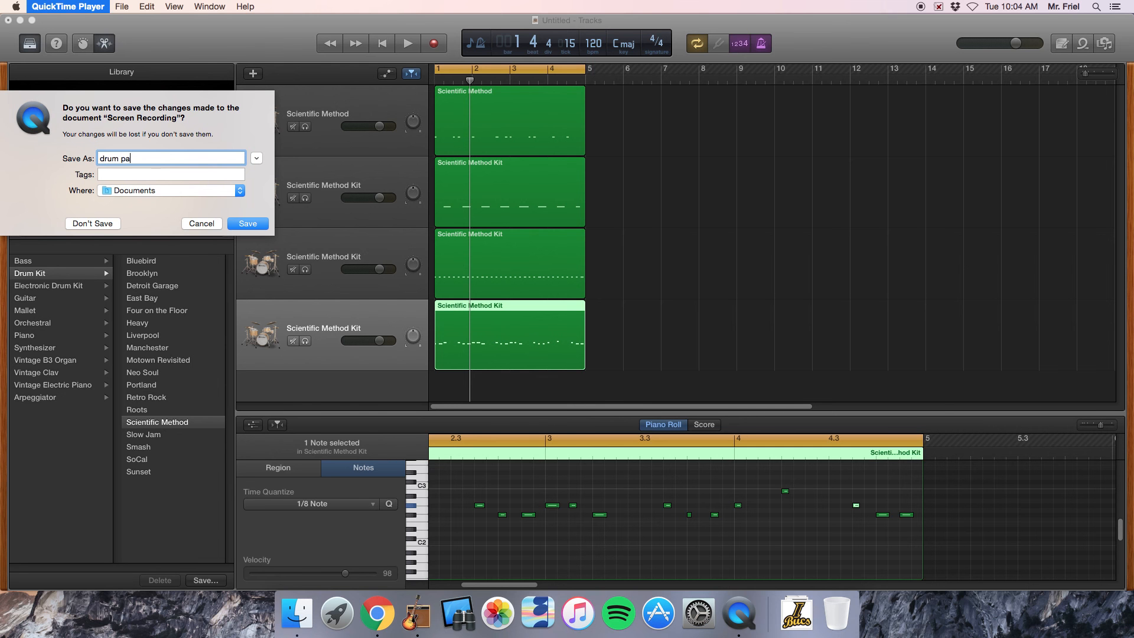